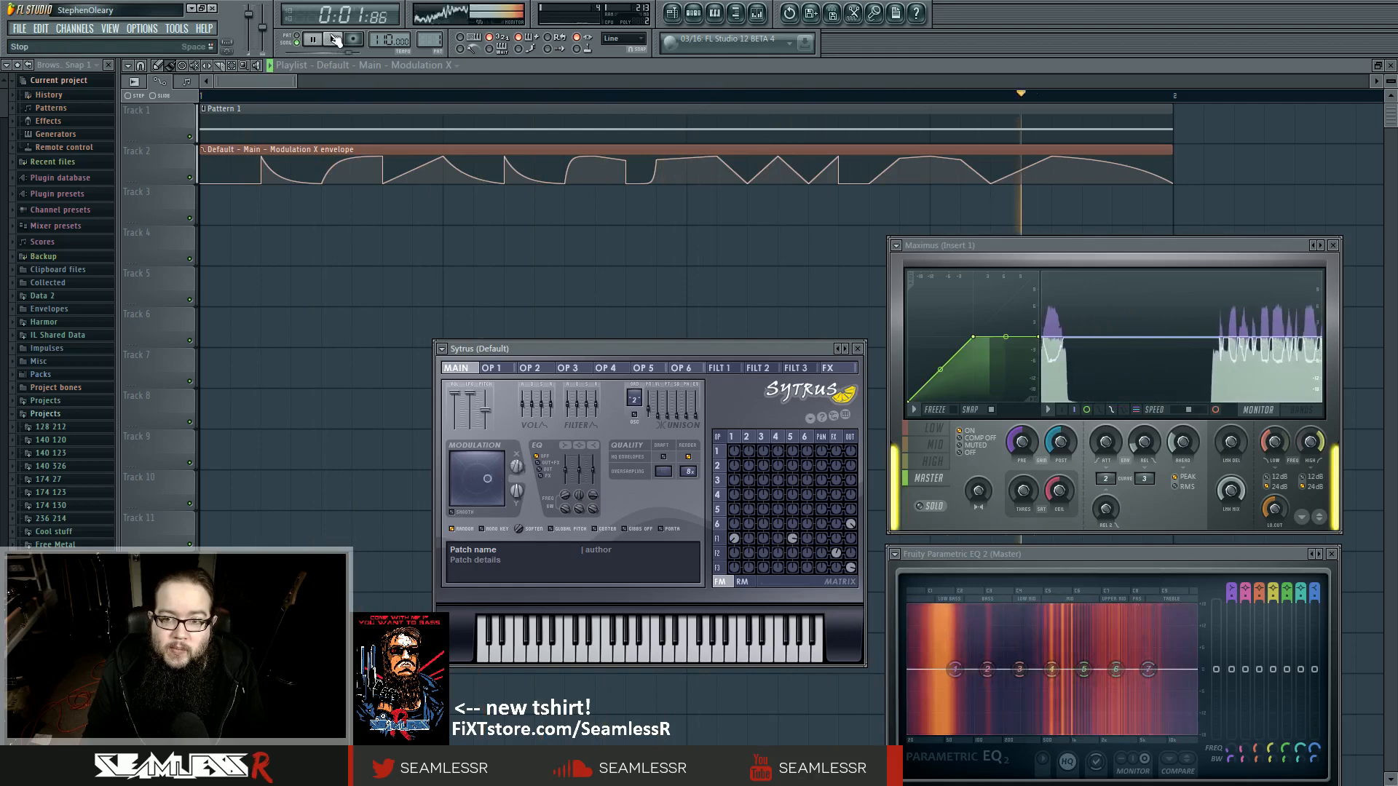
Step: Stop playback and reposition the Maximus and Fruity Parametric EQ 2 windows so both are fully visible
{"action": "left_click", "coordinate": [334, 39]}
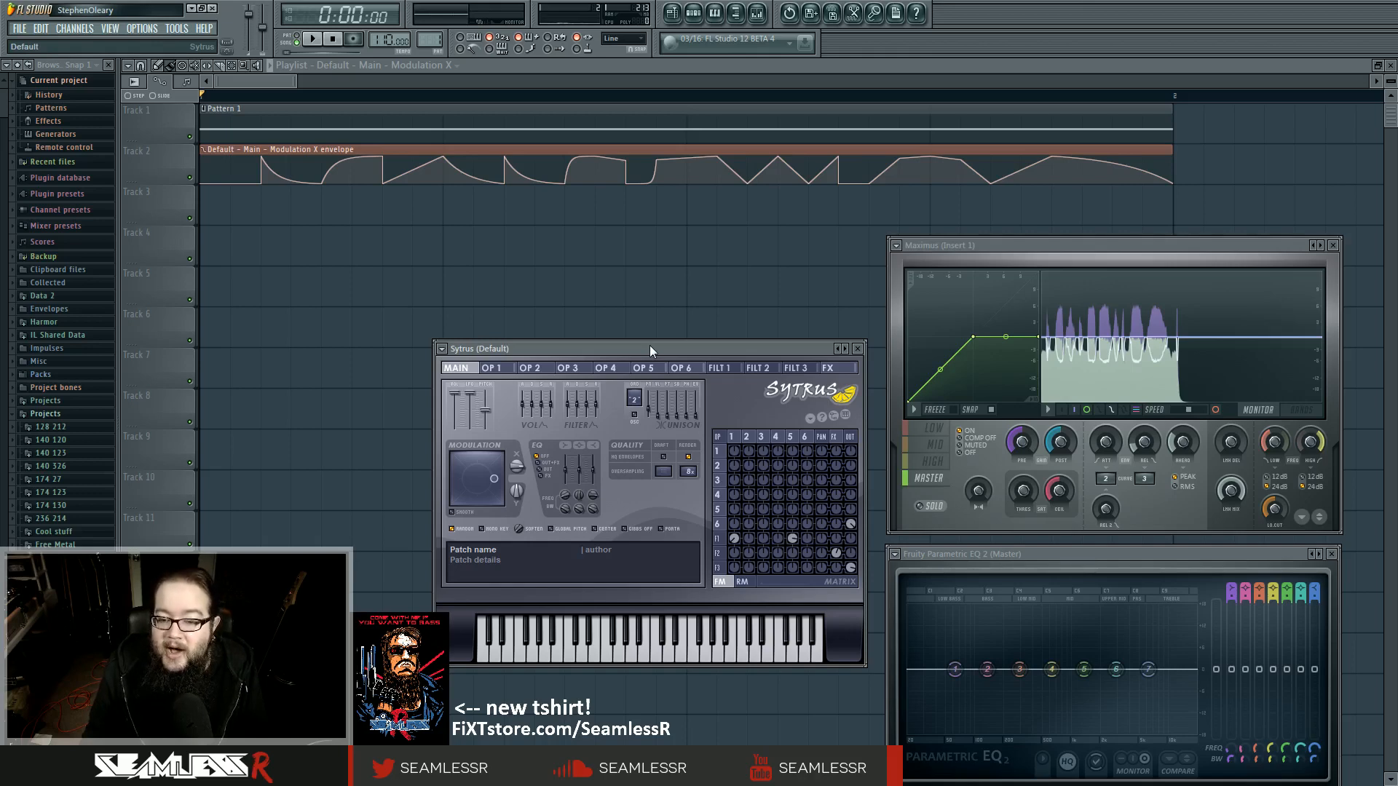
{"action": "left_click_drag", "start_coordinate": [1034, 554], "coordinate": [1038, 544]}
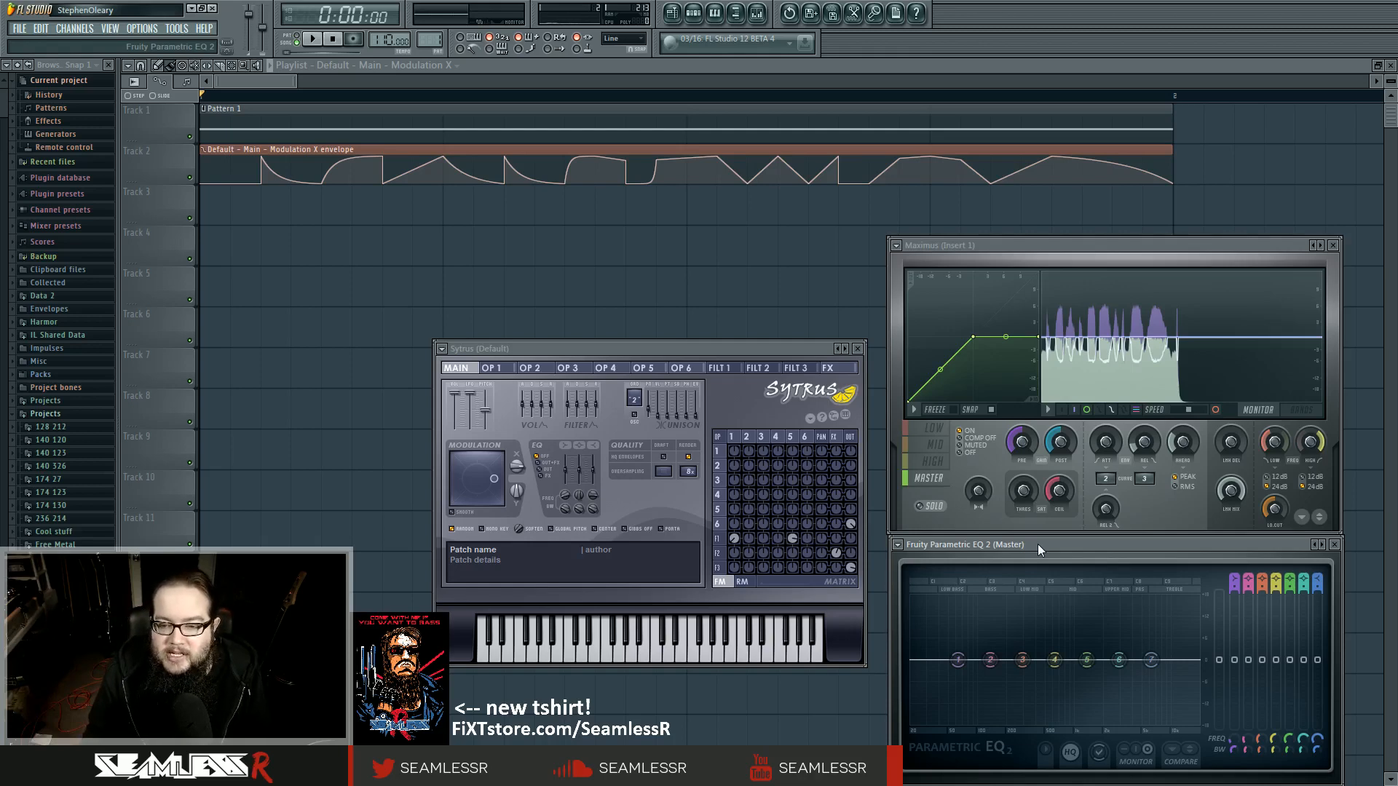
{"action": "left_click_drag", "start_coordinate": [999, 246], "coordinate": [994, 211]}
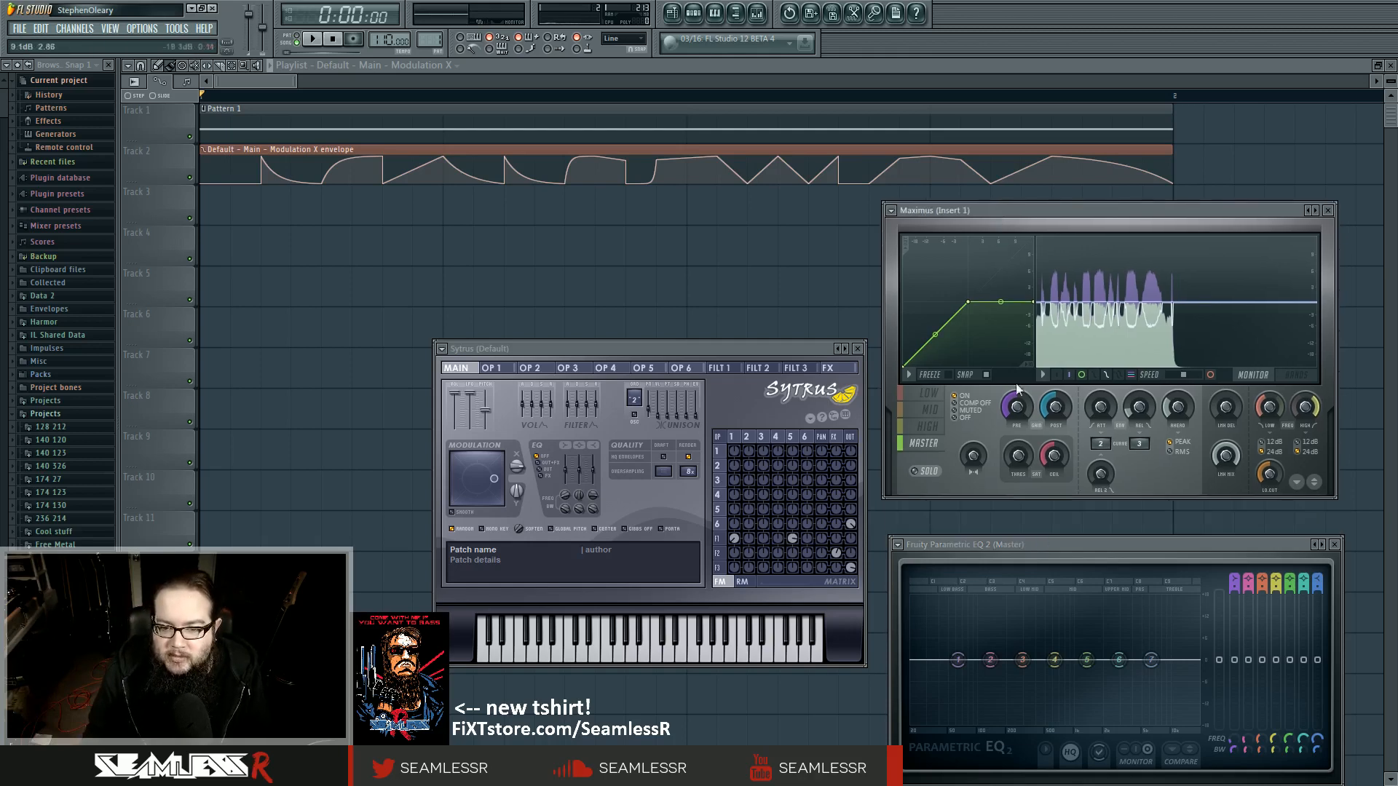
{"action": "left_click_drag", "start_coordinate": [980, 547], "coordinate": [973, 527]}
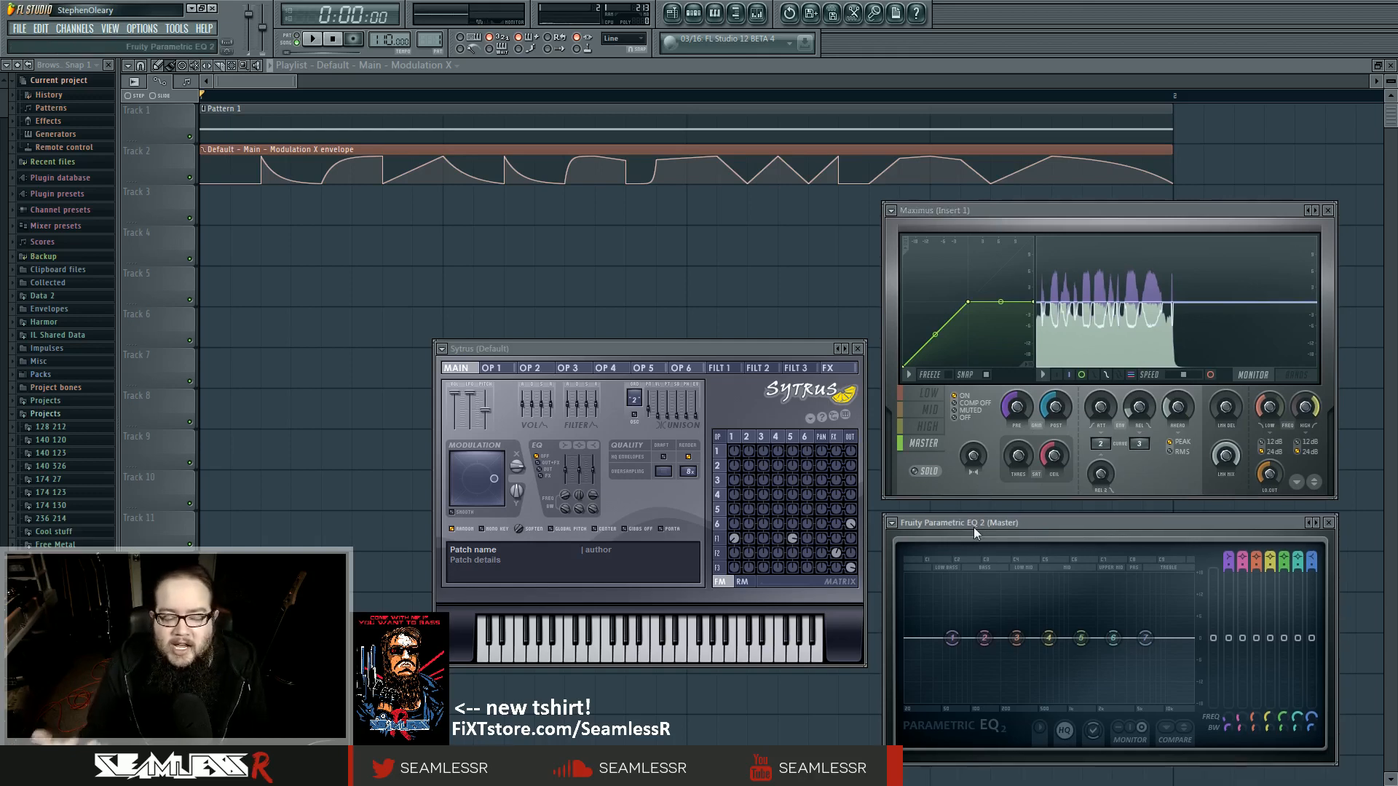
Step: Play the song twice to audition the Sytrus patch with its Modulation X envelope and examine its spectrum
{"action": "key", "text": "space"}
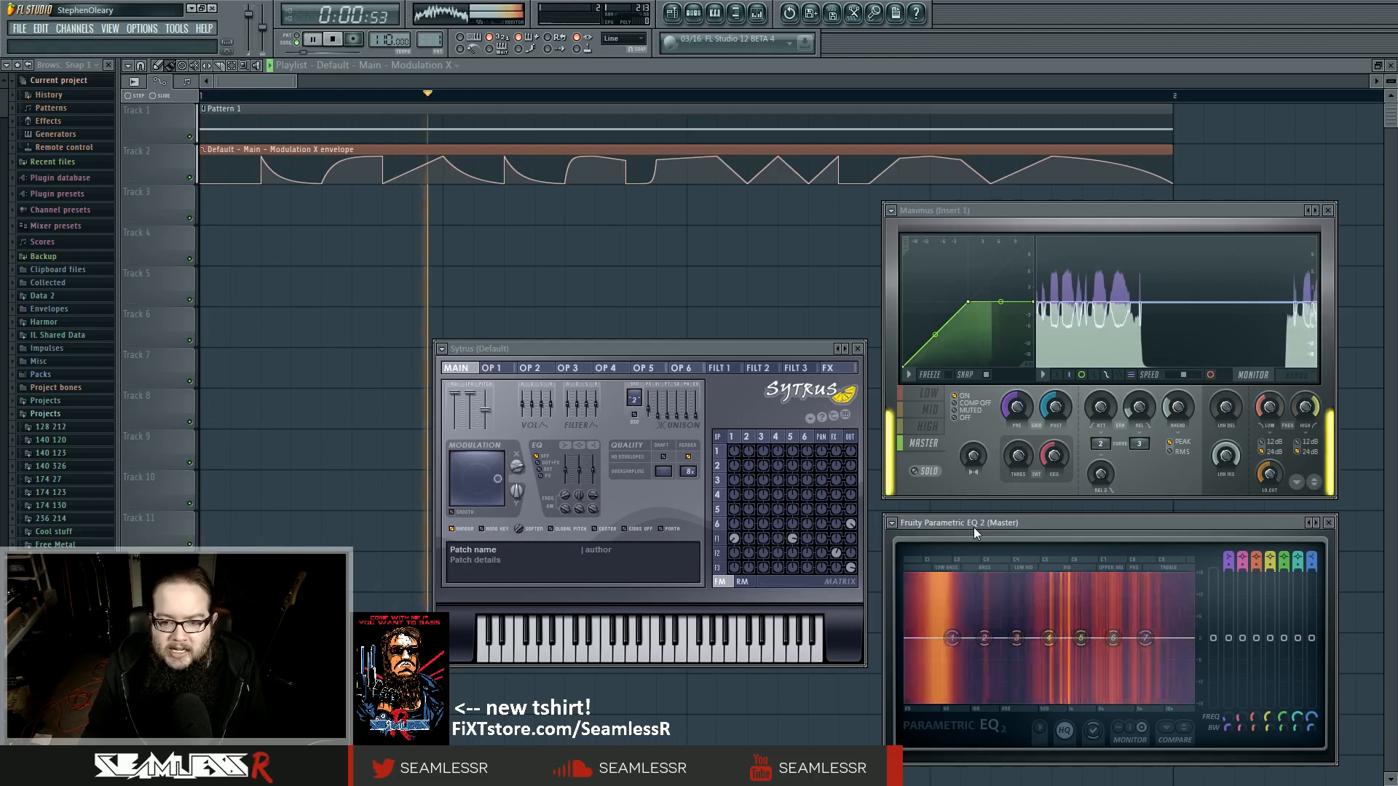
{"action": "key", "text": "space"}
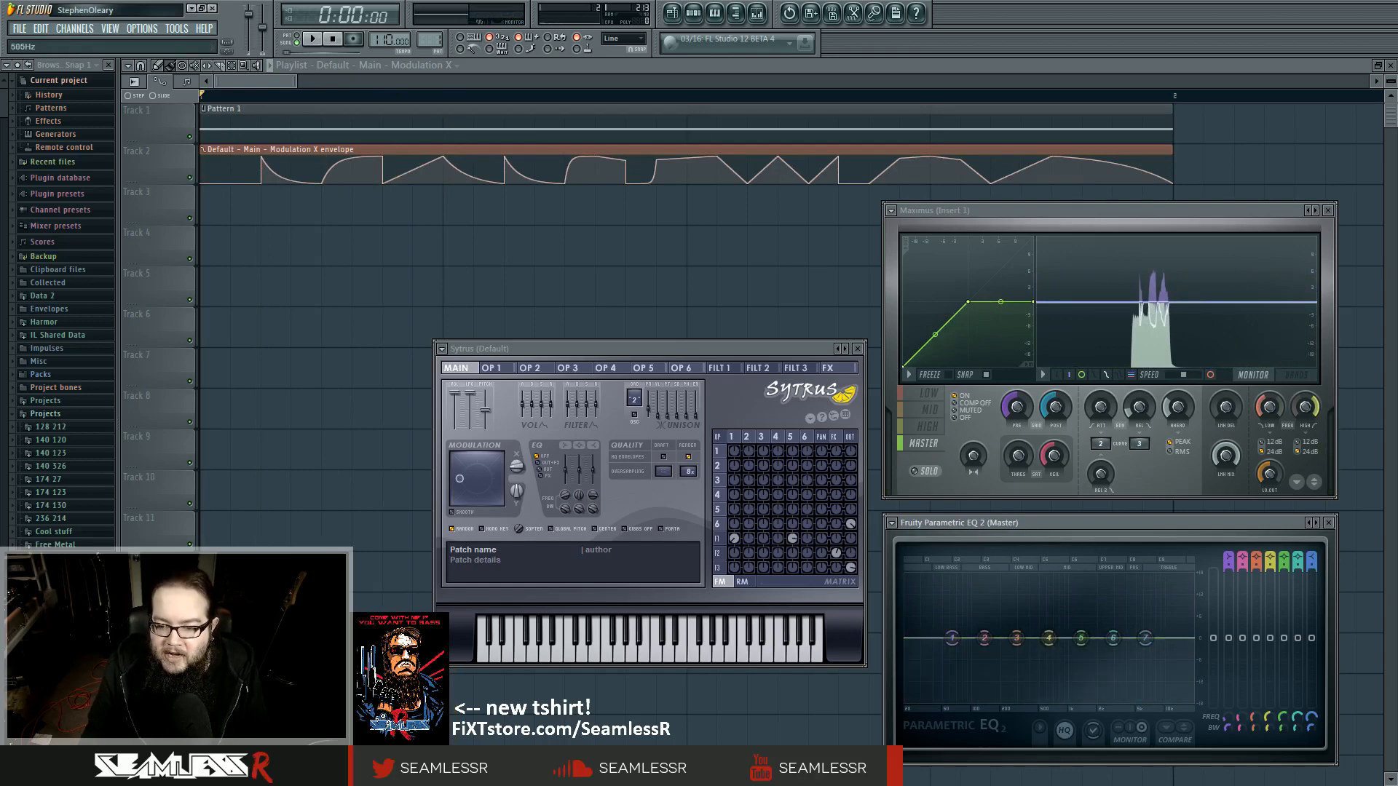
{"action": "key", "text": "space"}
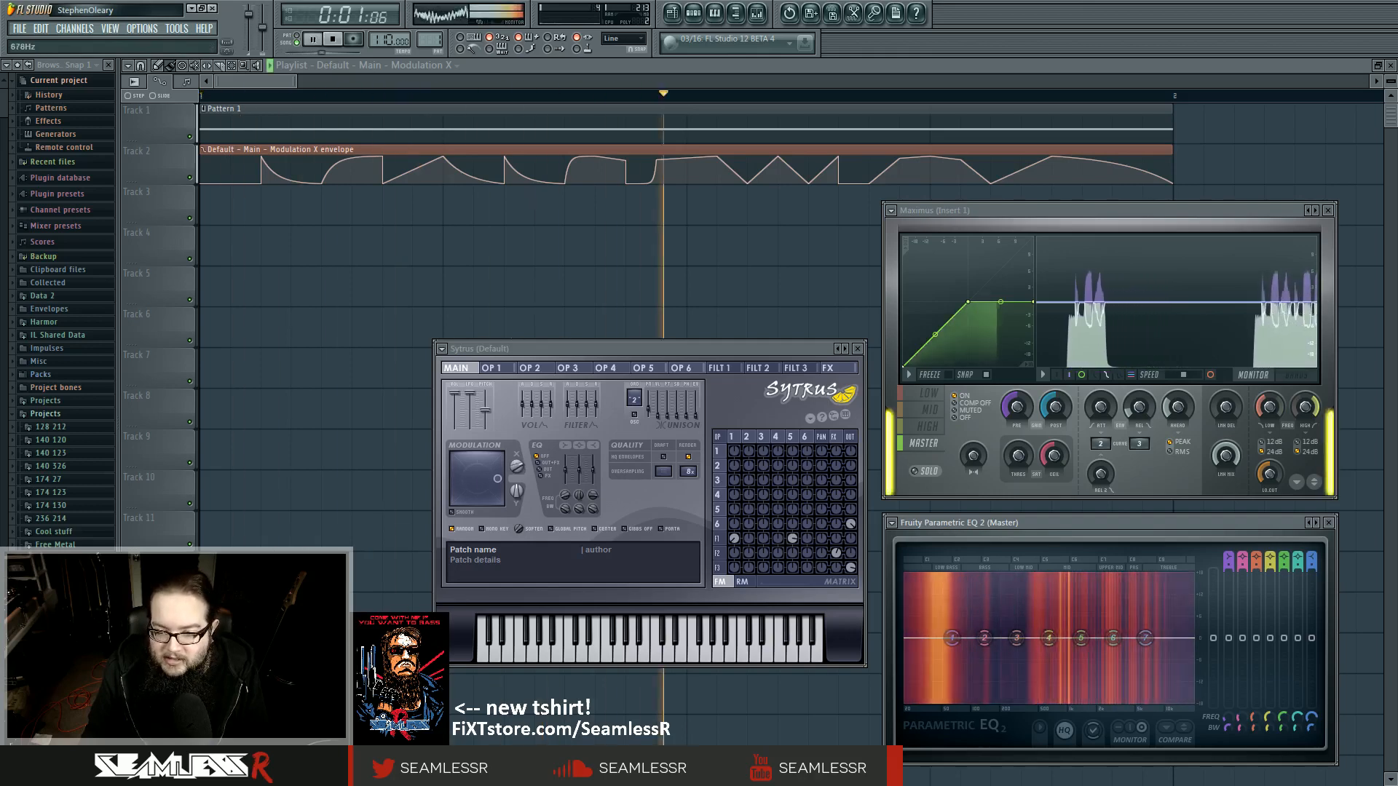
{"action": "key", "text": "space"}
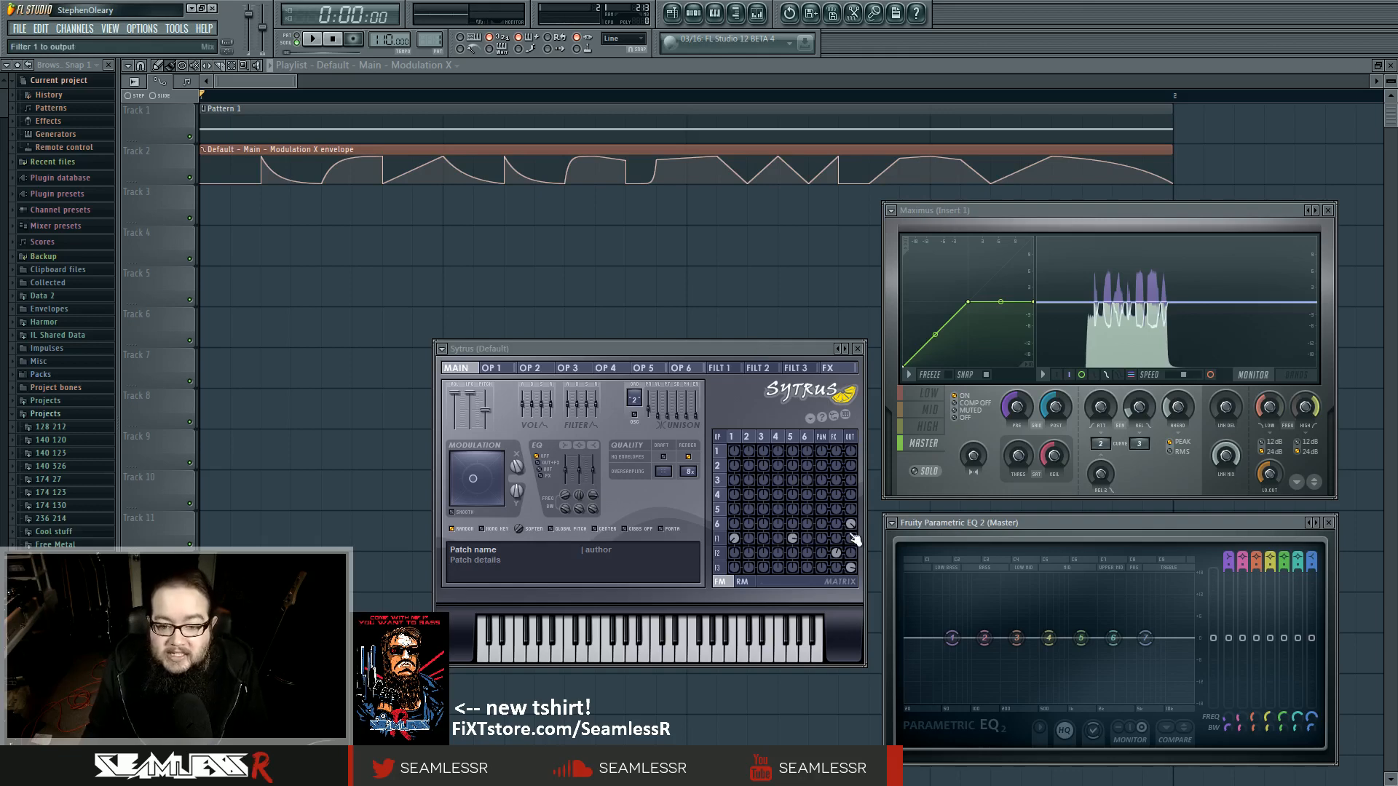
Step: Show the mixer's Insert 1 effect chain, play the song through its EQ and Maximus, and close the mixer
{"action": "left_click_drag", "start_coordinate": [776, 353], "coordinate": [768, 350]}
{"action": "left_click", "coordinate": [977, 213]}
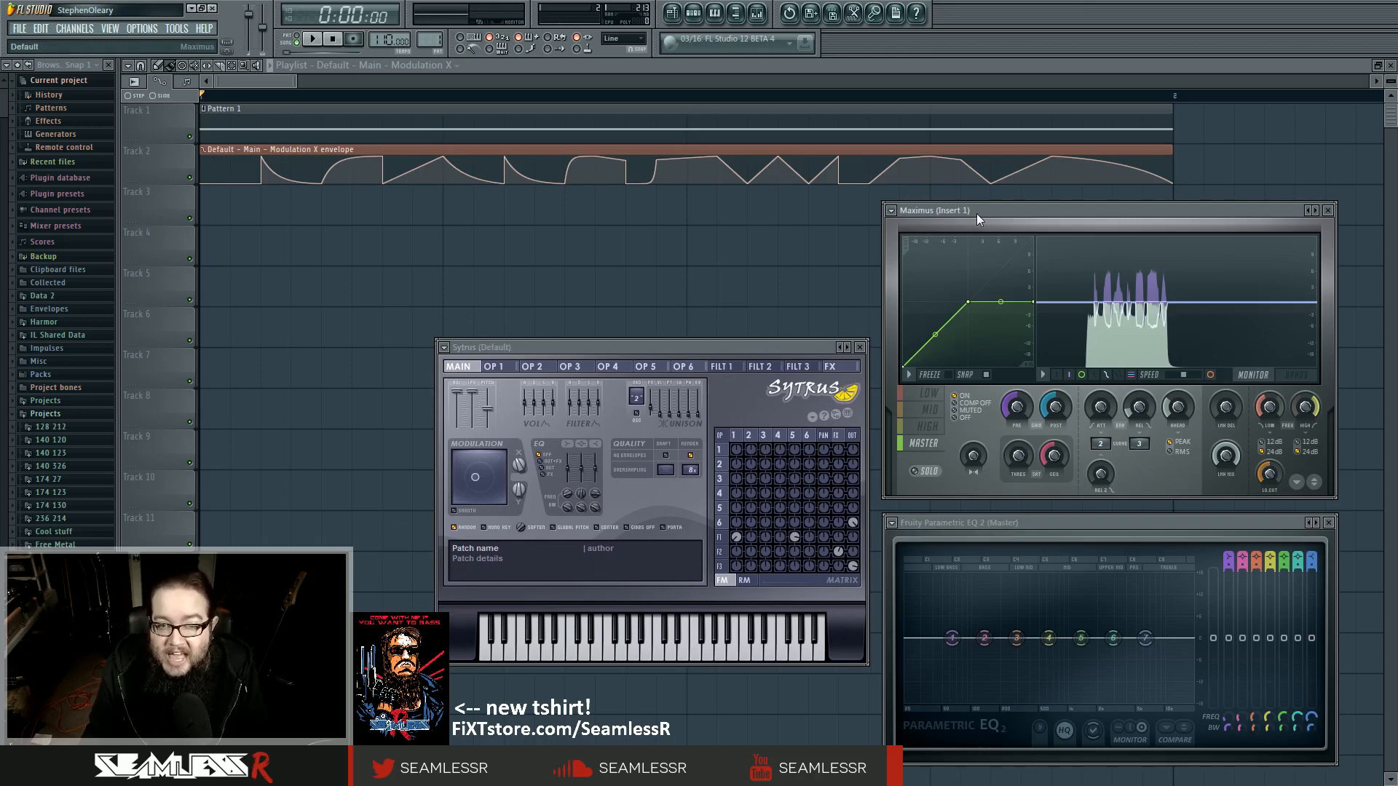
{"action": "left_click", "coordinate": [758, 13]}
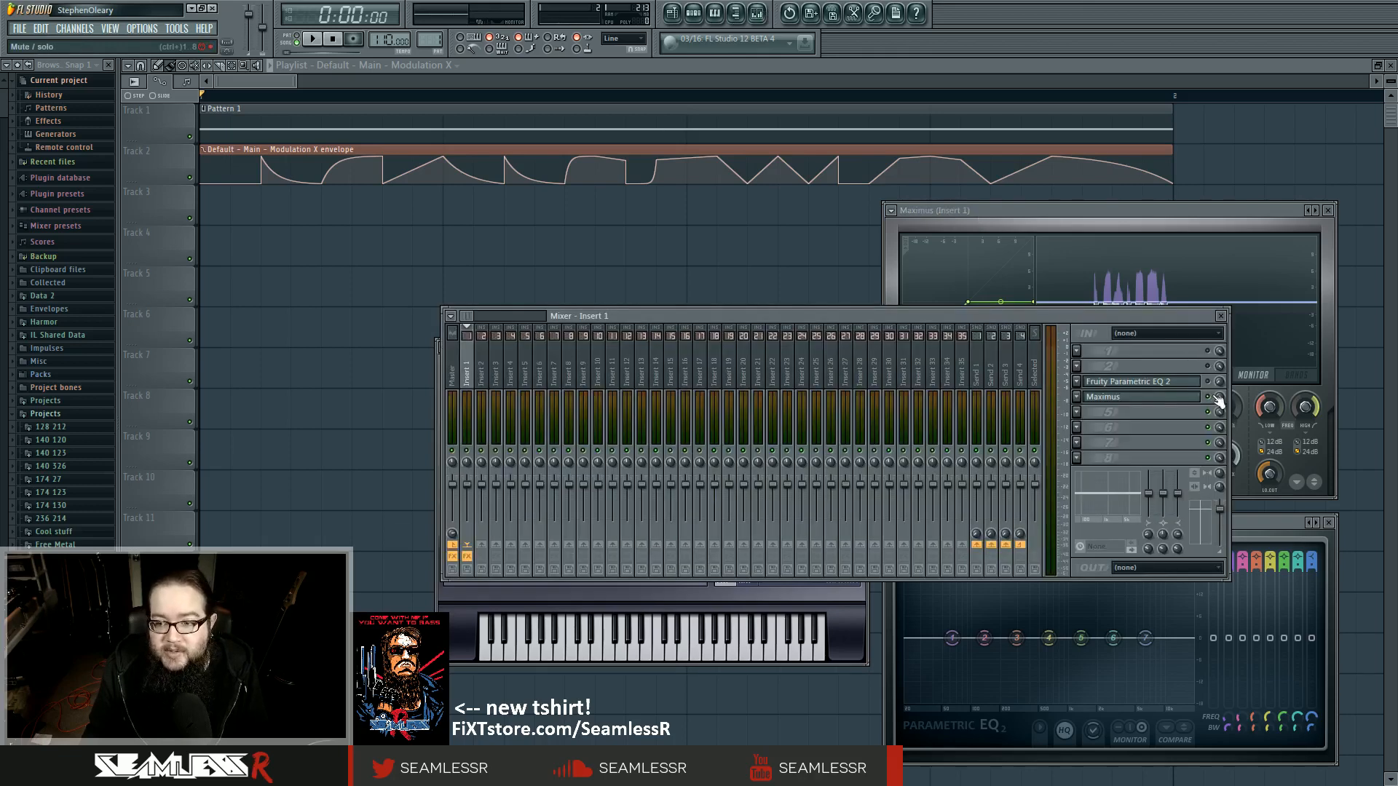
{"action": "key", "text": "space"}
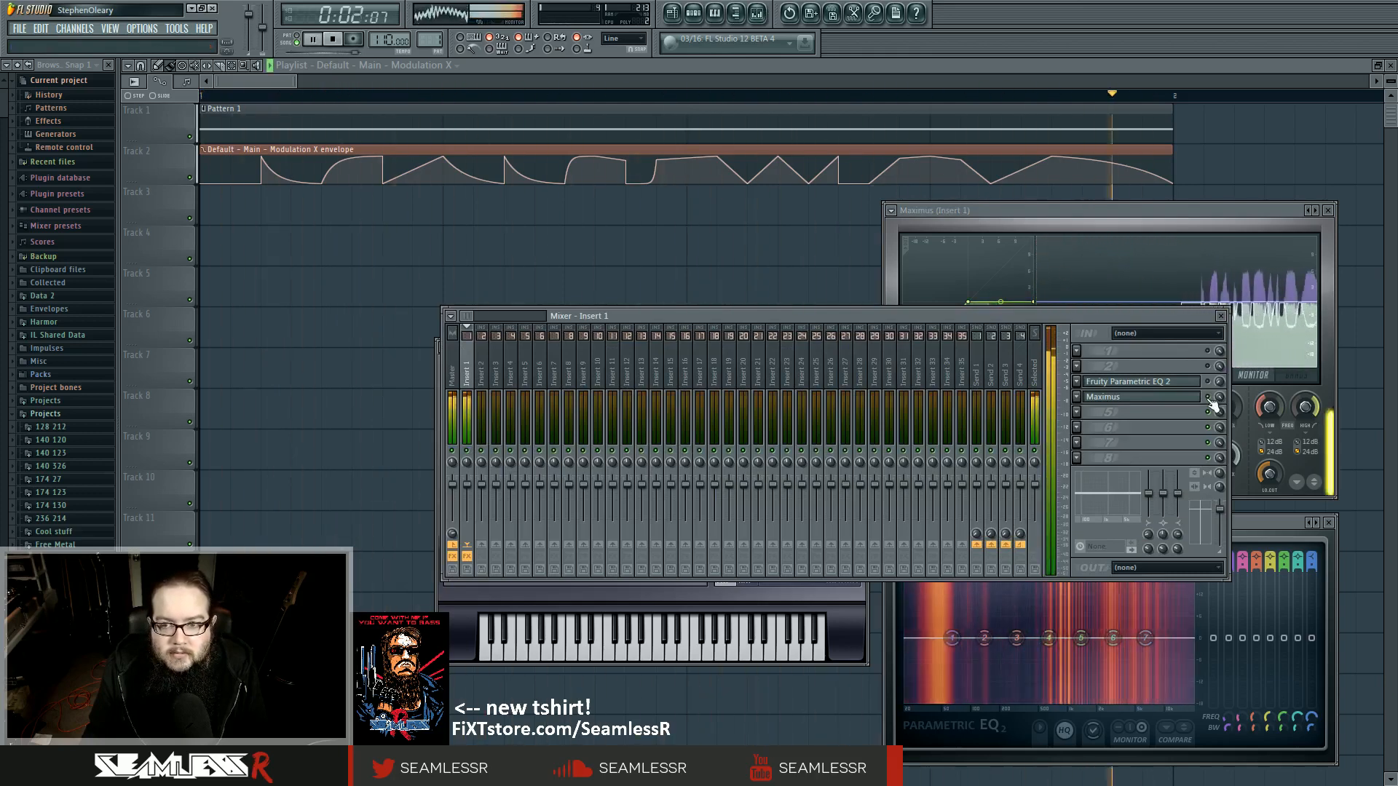
{"action": "key", "text": "space"}
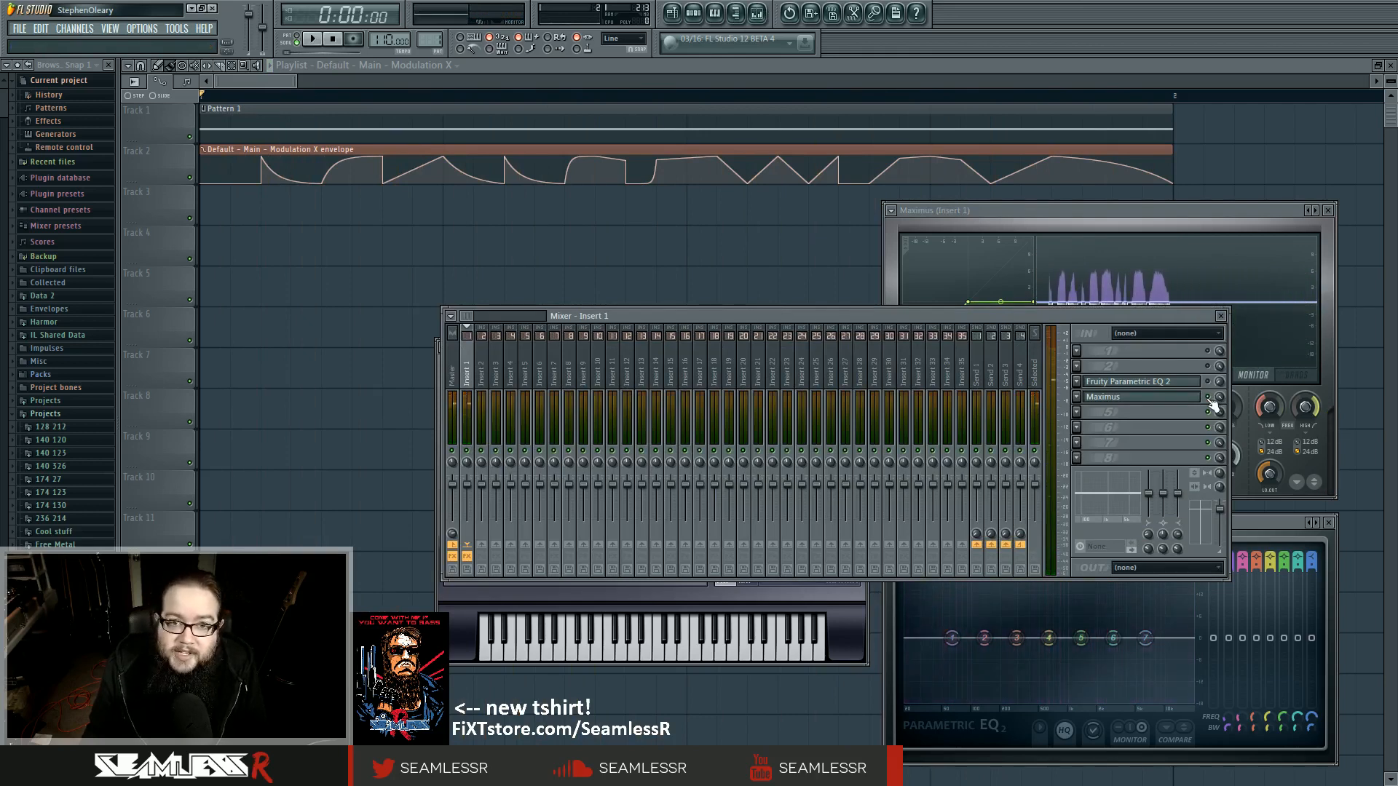
{"action": "left_click", "coordinate": [1220, 316]}
Step: Compare playback with operator 6's output level in the Sytrus matrix at 0% and restored
{"action": "right_click", "coordinate": [854, 523]}
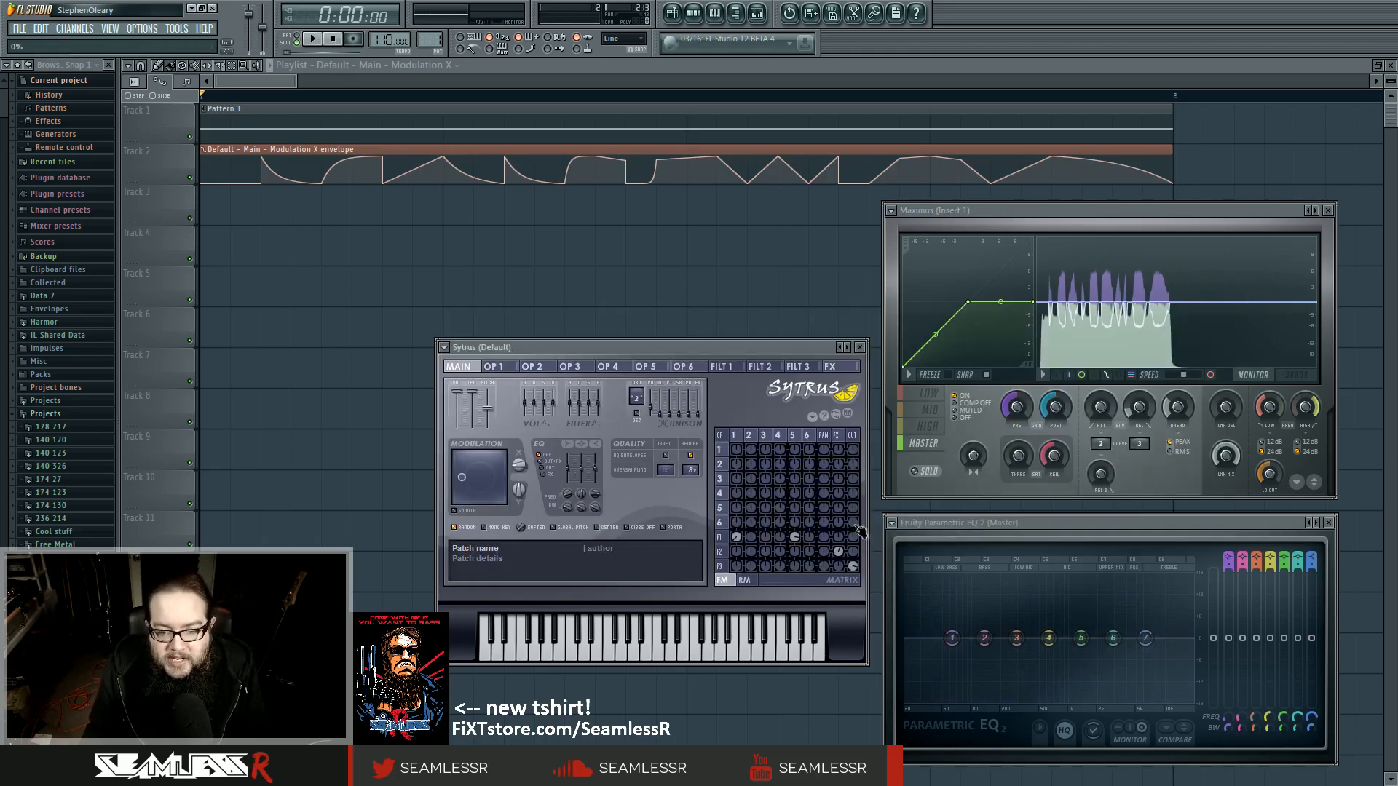
{"action": "key", "text": "space"}
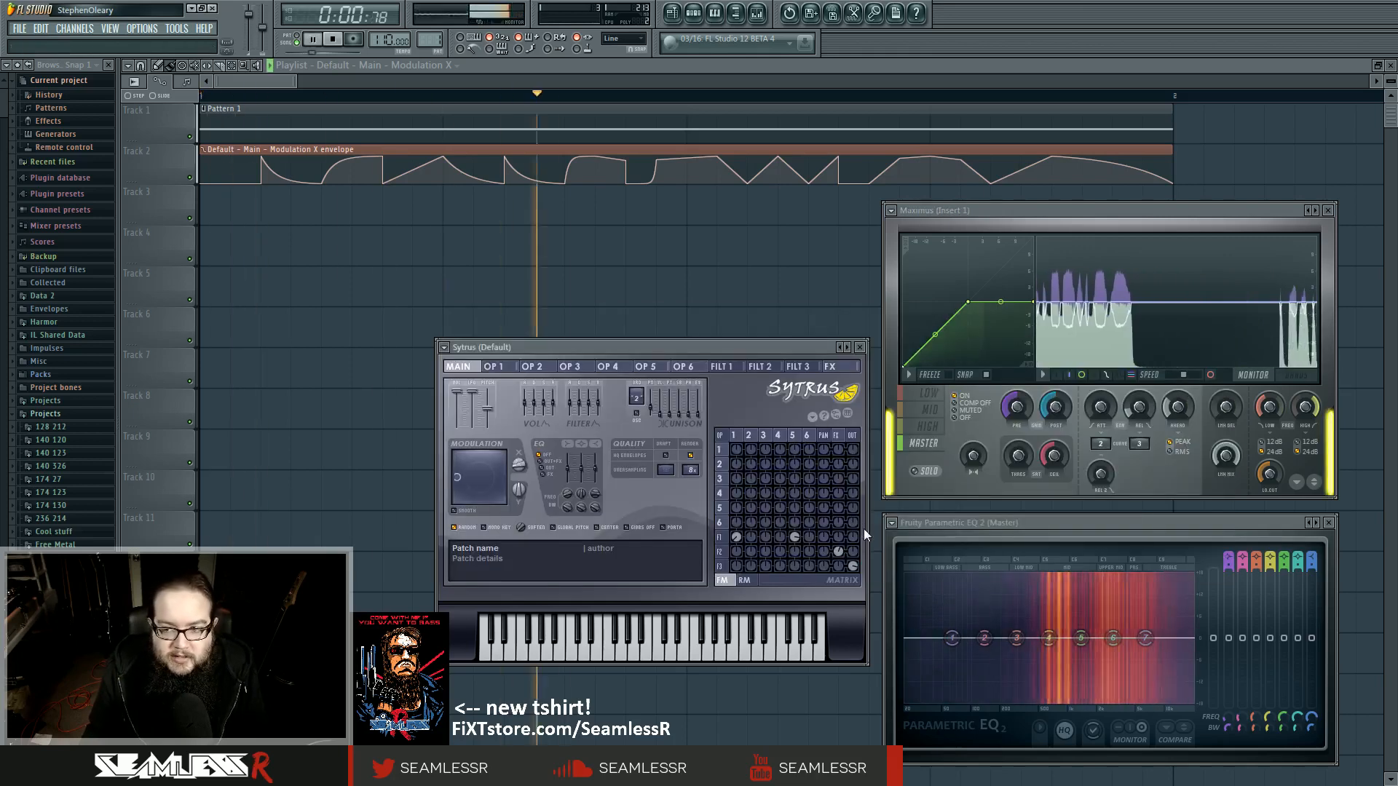
{"action": "key", "text": "space"}
{"action": "right_click", "coordinate": [857, 525]}
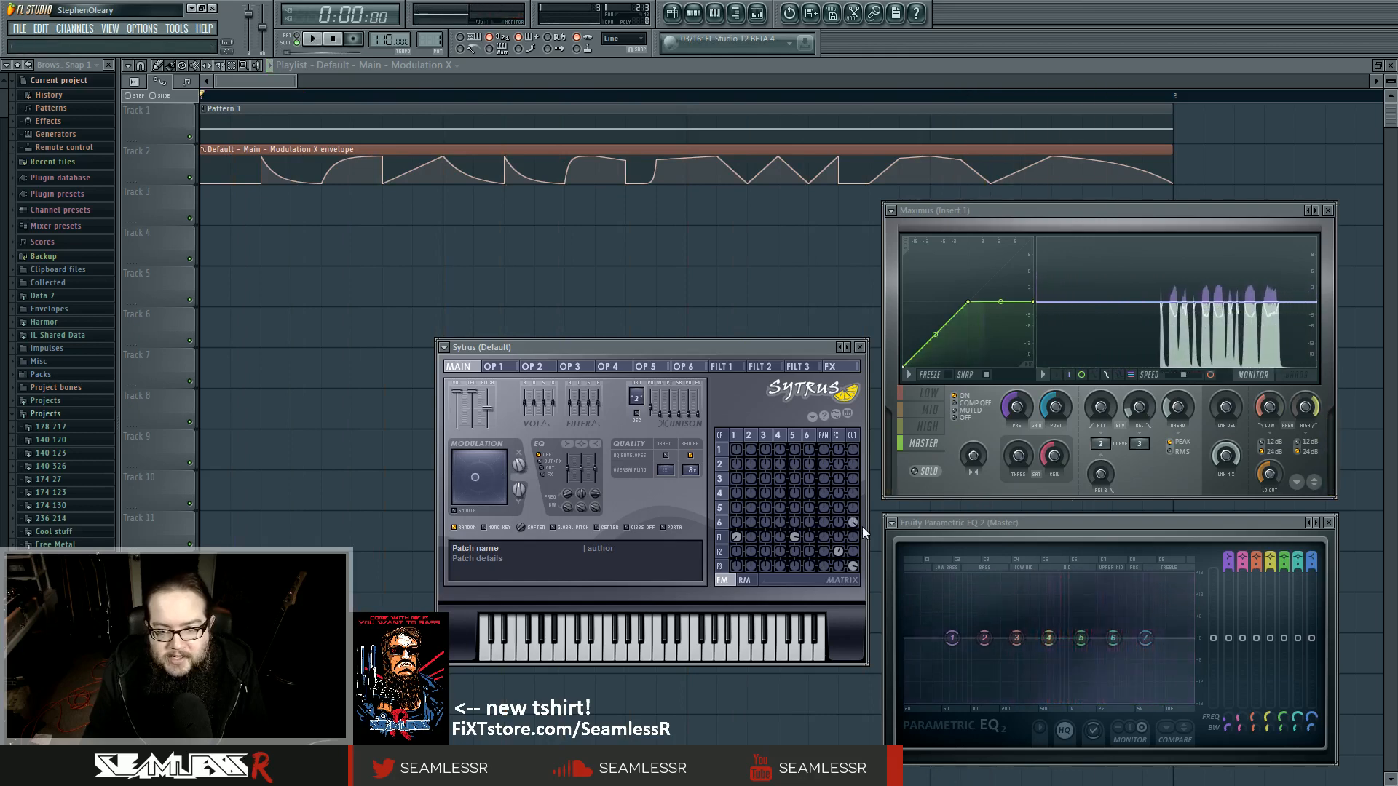
{"action": "key", "text": "space"}
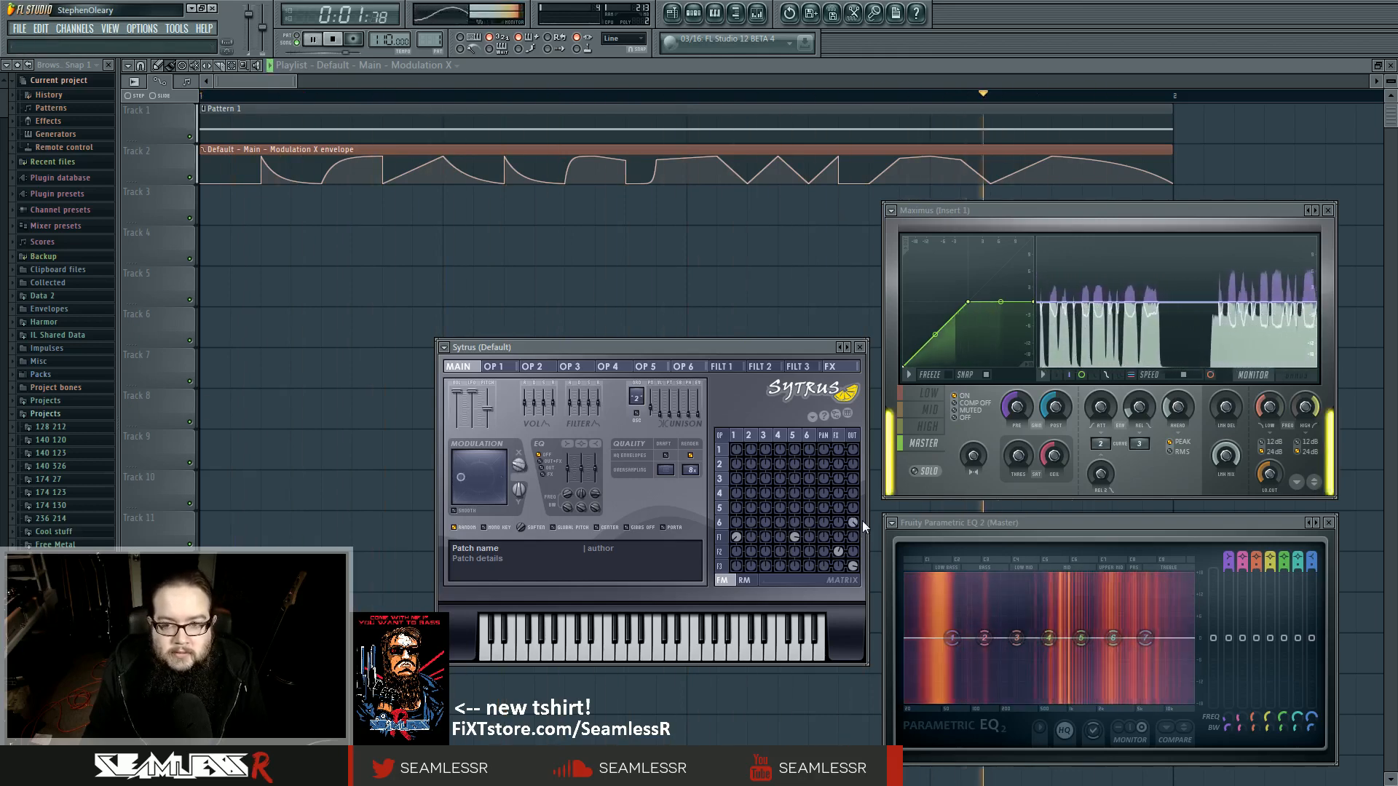
{"action": "key", "text": "space"}
Step: Adjust the low harmonics around harmonic 3 in operator 6's oscillator and play the song to hear it
{"action": "left_click", "coordinate": [855, 522]}
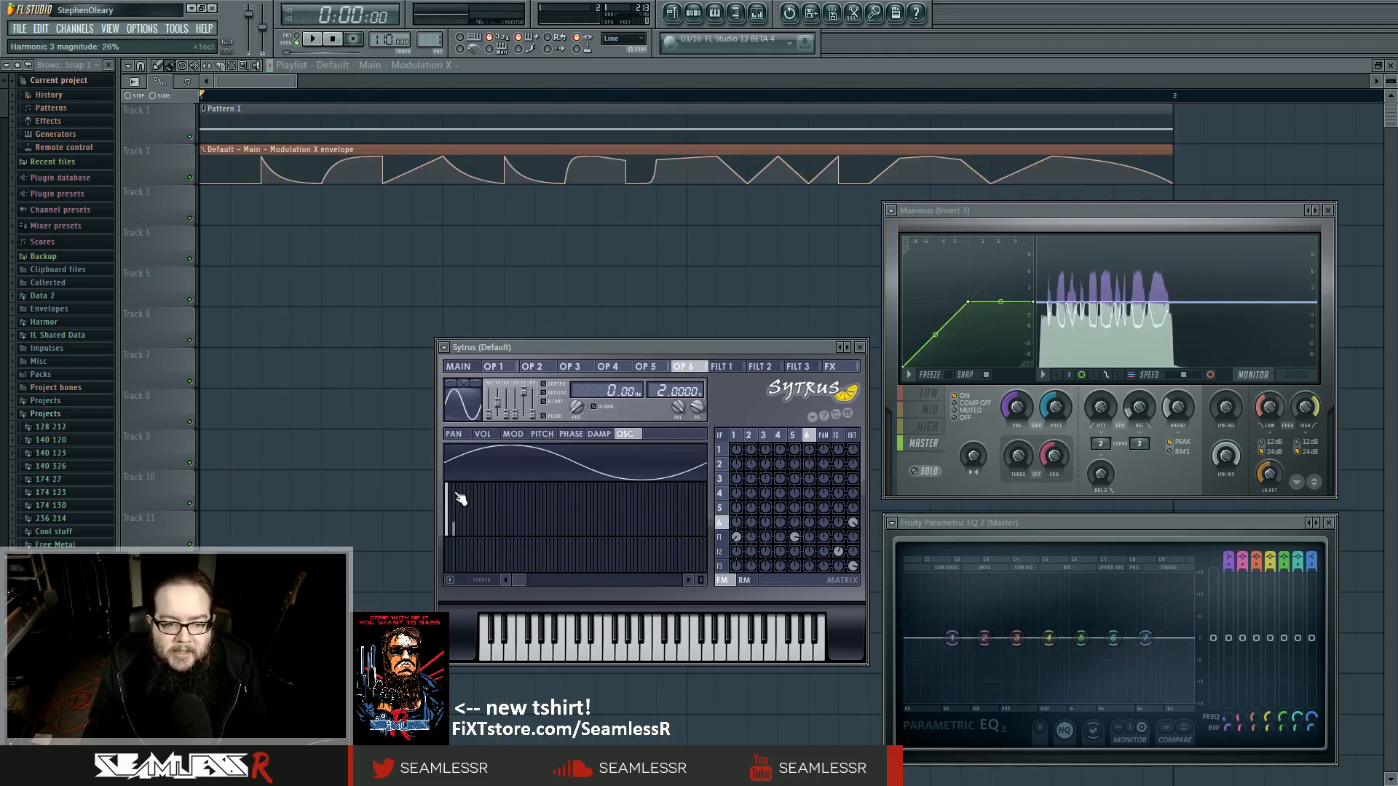
{"action": "left_click", "coordinate": [455, 495]}
{"action": "mouse_move", "coordinate": [462, 495]}
{"action": "left_mouse_down"}
{"action": "mouse_move", "coordinate": [459, 553]}
{"action": "mouse_move", "coordinate": [456, 503]}
{"action": "mouse_move", "coordinate": [452, 530]}
{"action": "left_mouse_up"}
{"action": "key", "text": "space"}
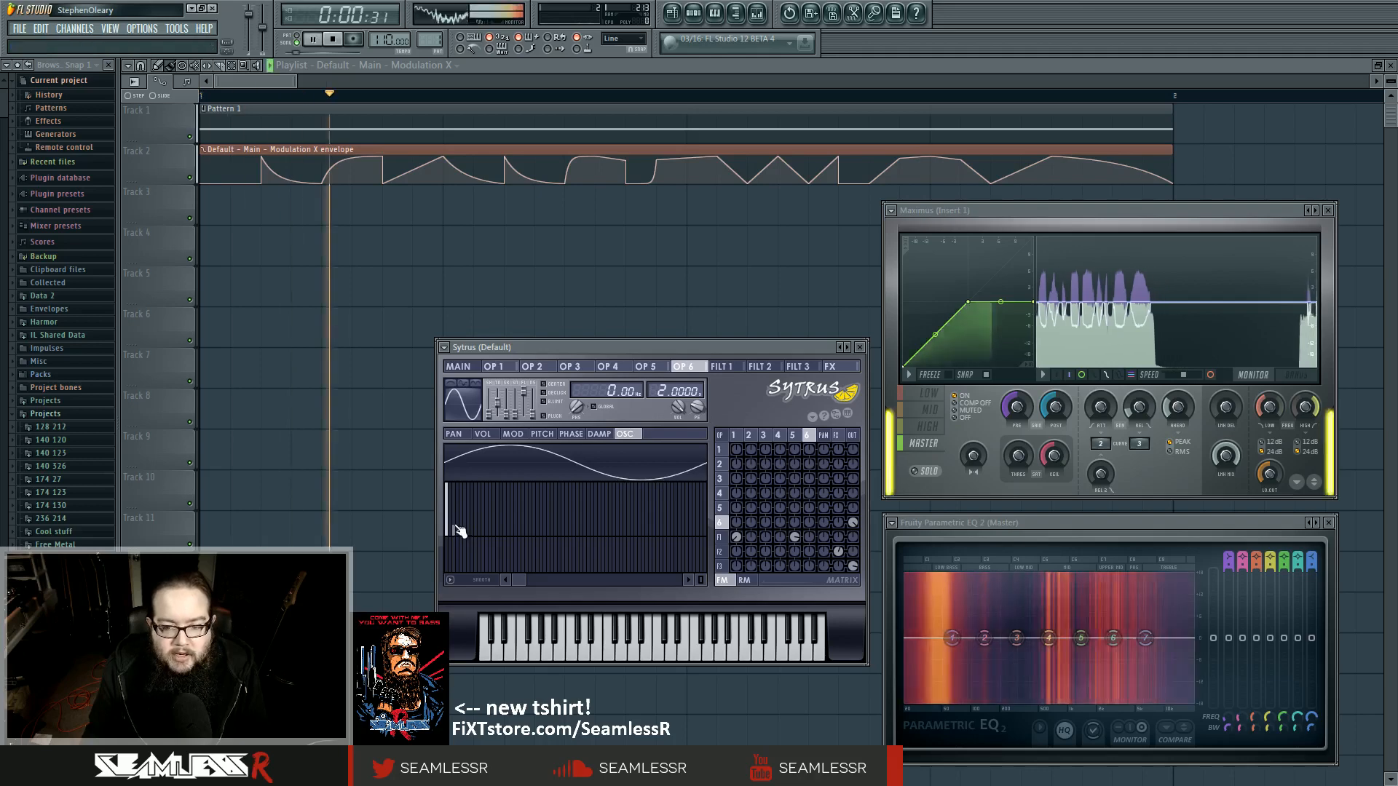
{"action": "key", "text": "space"}
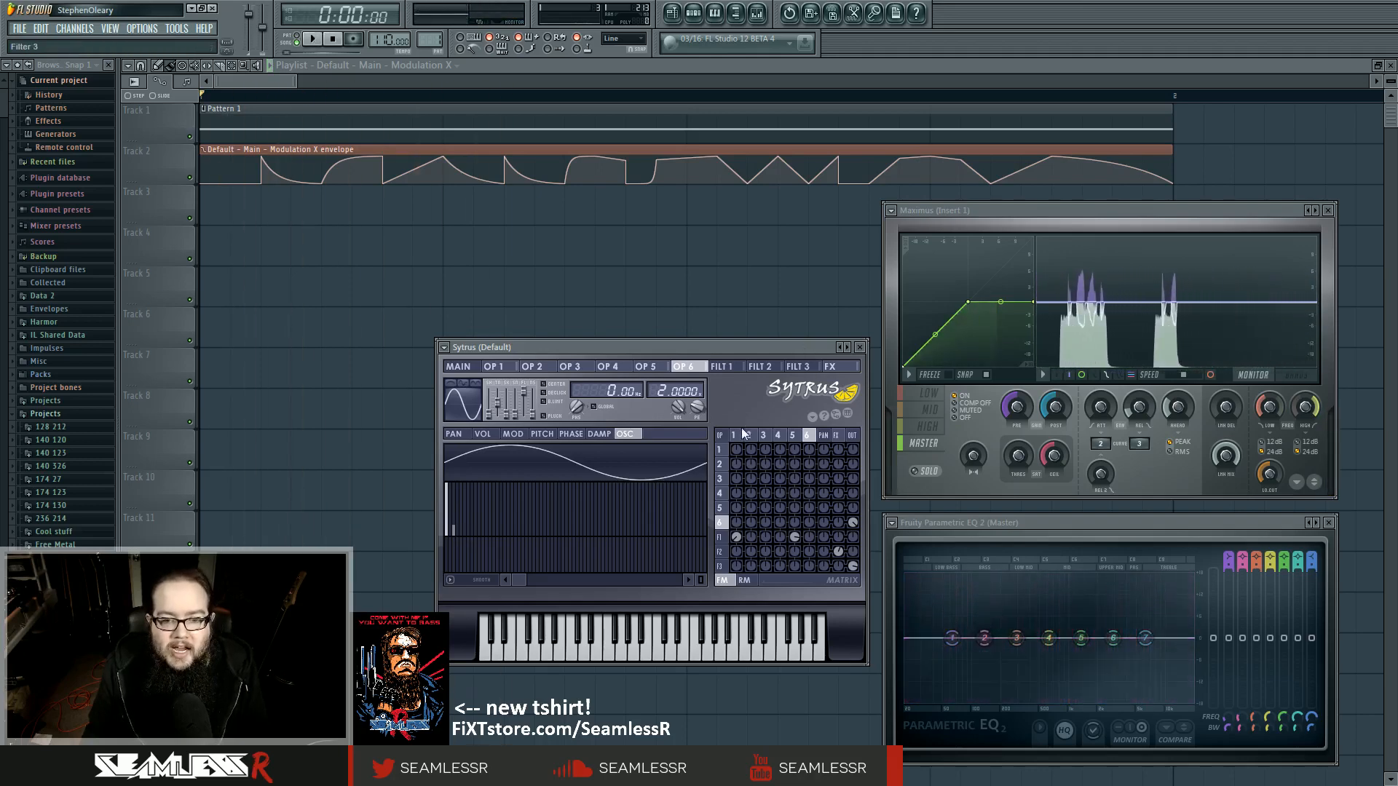
Step: Show operator 1's oscillator, route only that operator to the output in the matrix, and audition it
{"action": "left_click", "coordinate": [493, 366]}
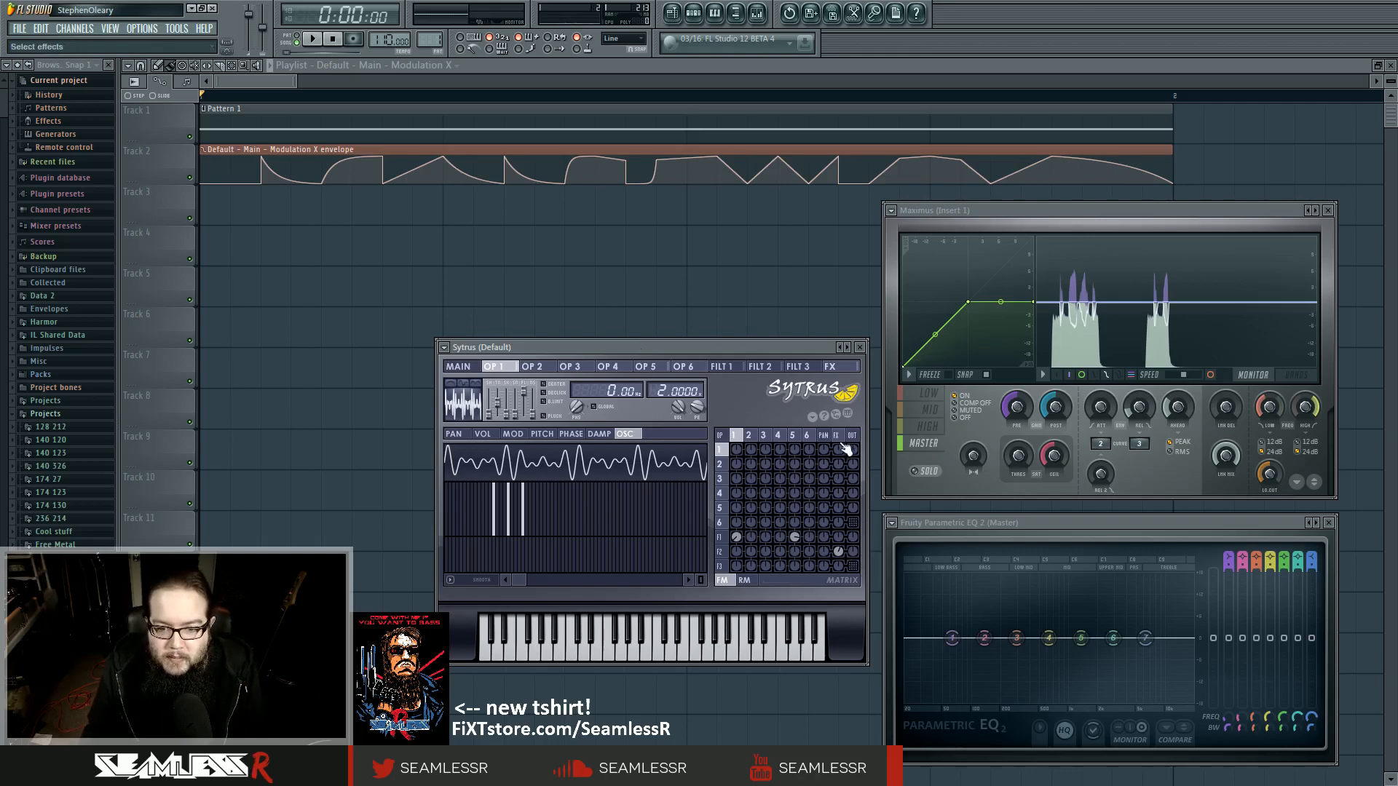
{"action": "key", "text": "space"}
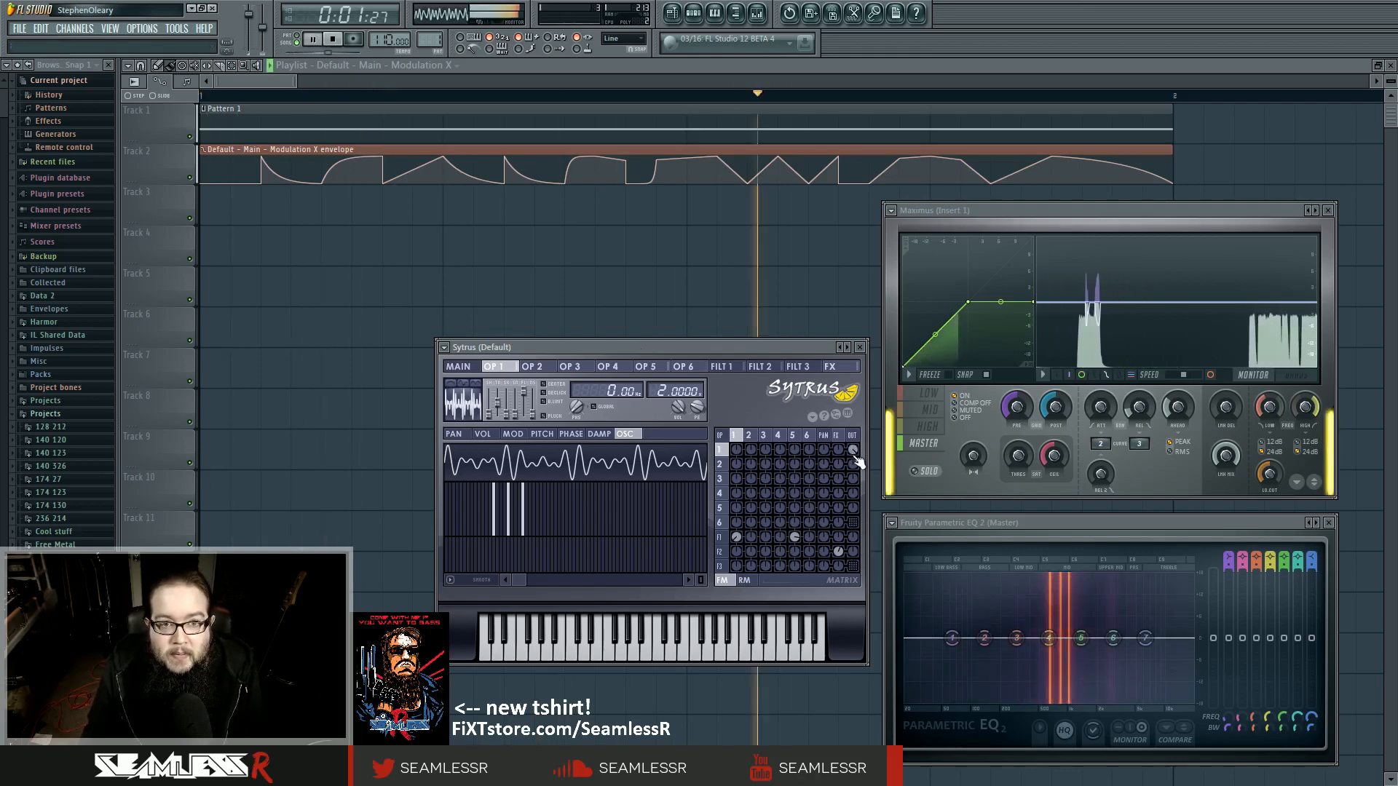
{"action": "key", "text": "space"}
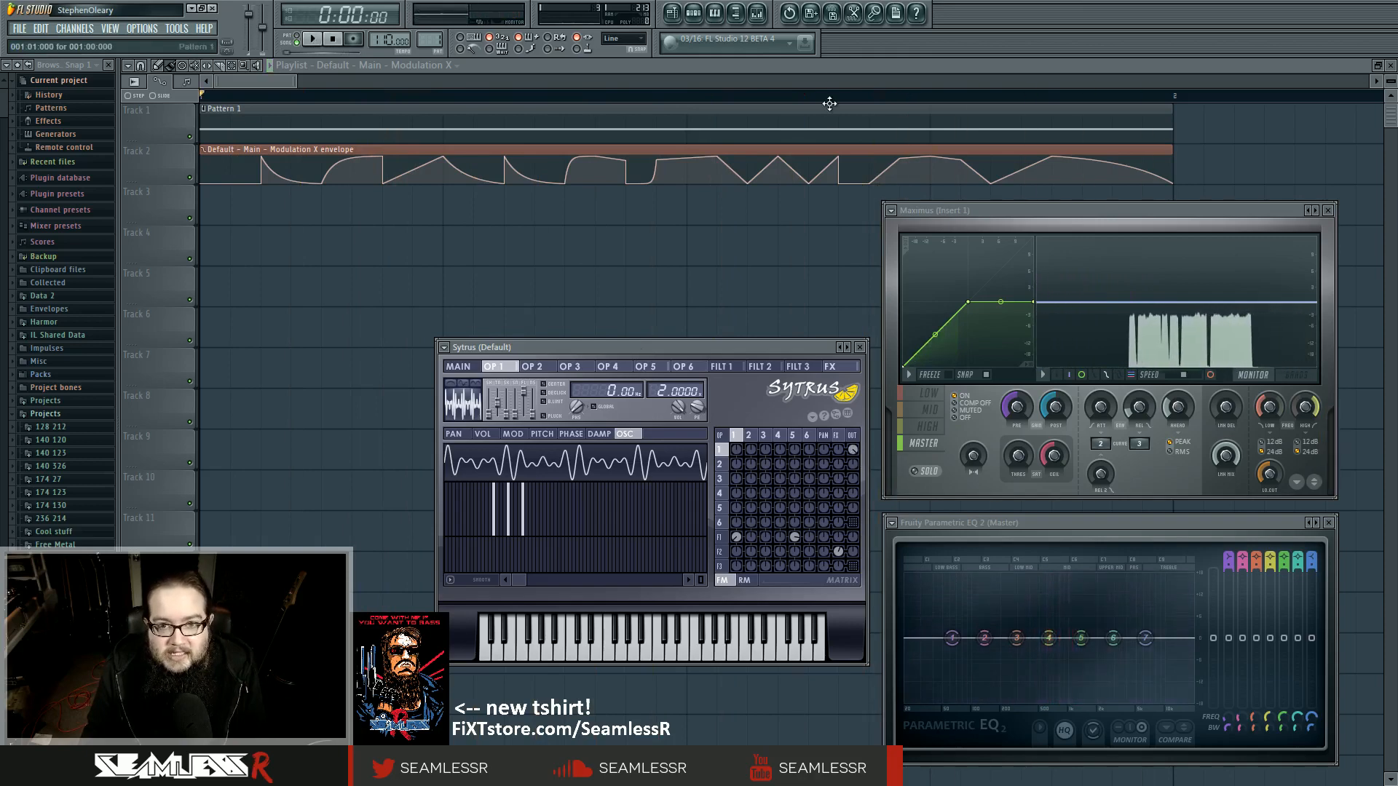
Step: Set the mixer's master volume to 66% (-7.7 dB) and play operator 1's sound with the mixer closed
{"action": "key", "text": "F9"}
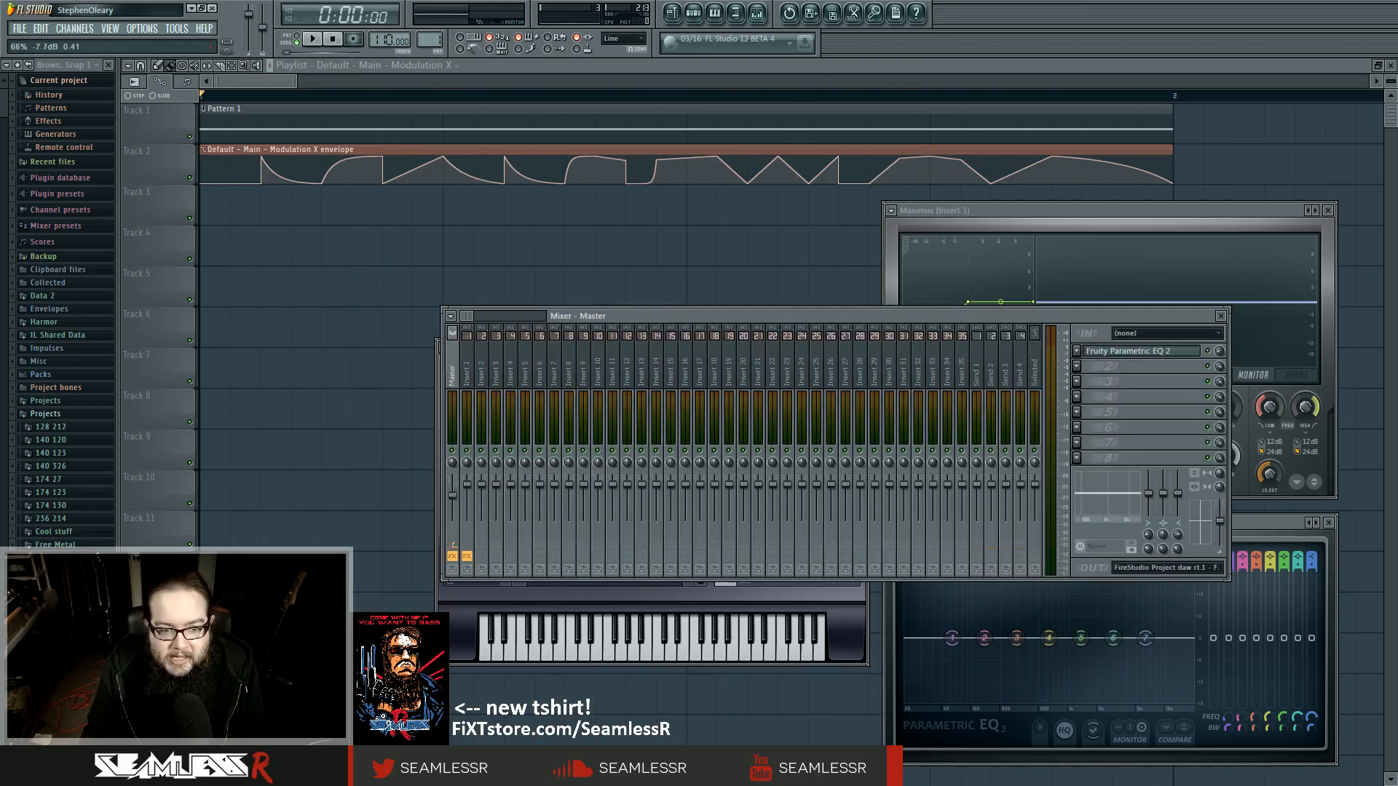
{"action": "key", "text": "space"}
{"action": "left_click", "coordinate": [1221, 316]}
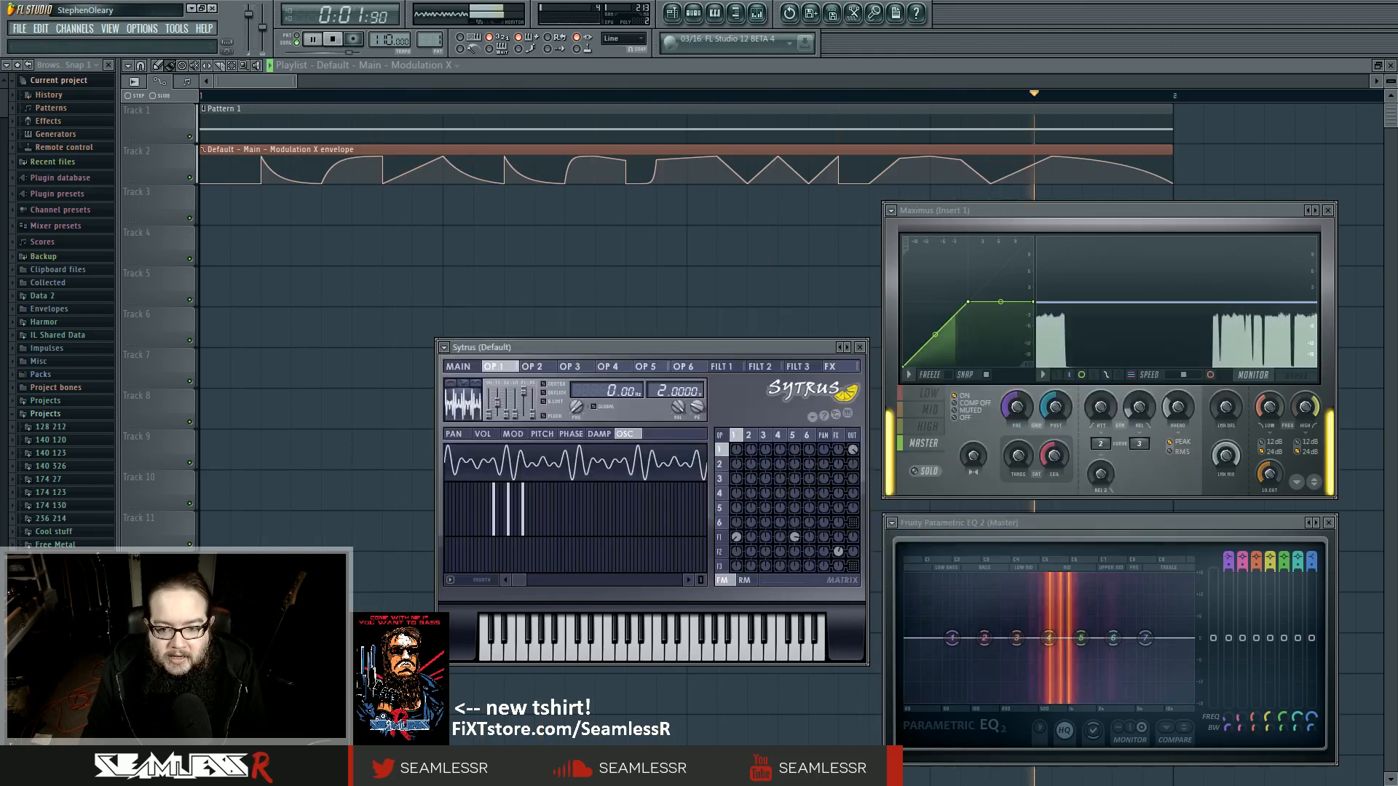
{"action": "key", "text": "space"}
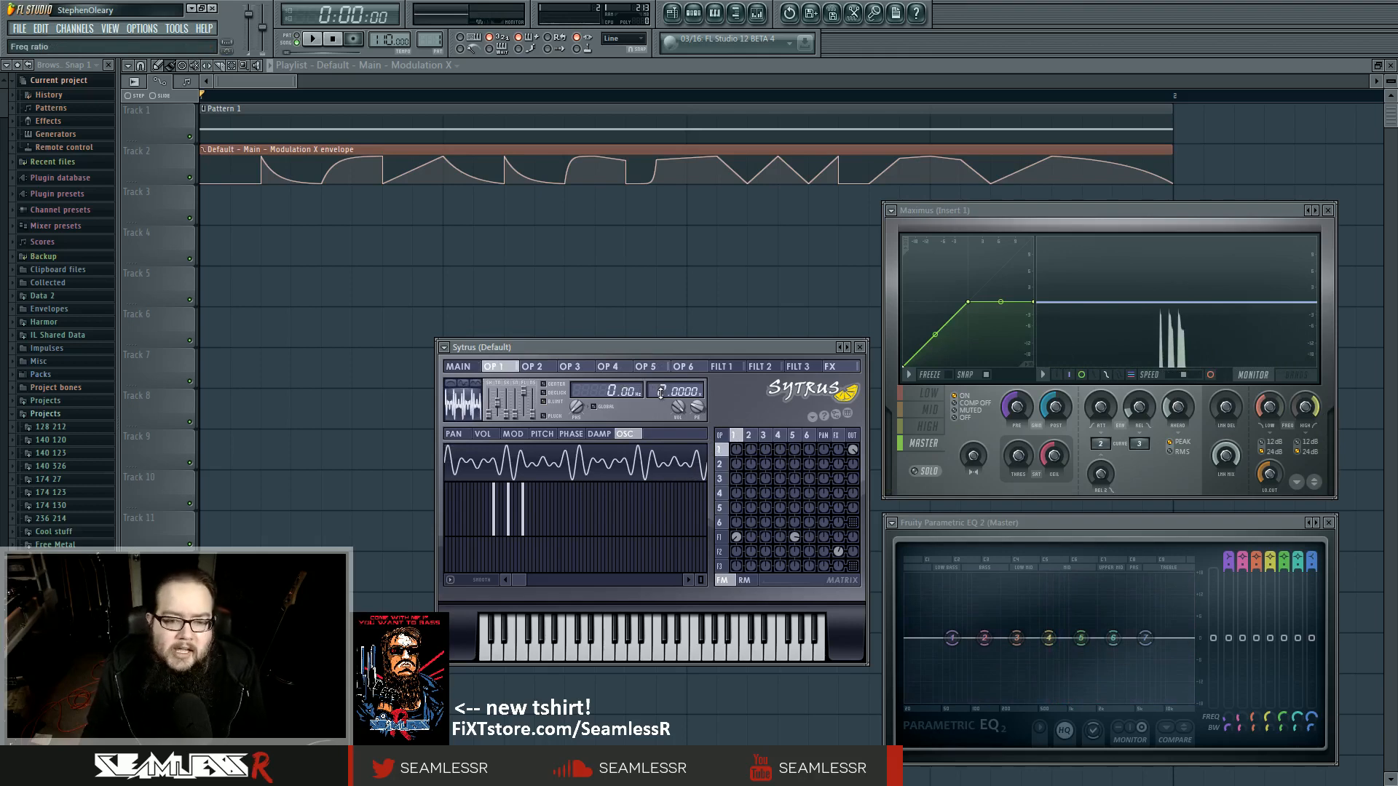
Step: Try locking the even harmonics of operator 1's oscillator, and set Lock harmonics back to None
{"action": "right_click", "coordinate": [856, 523]}
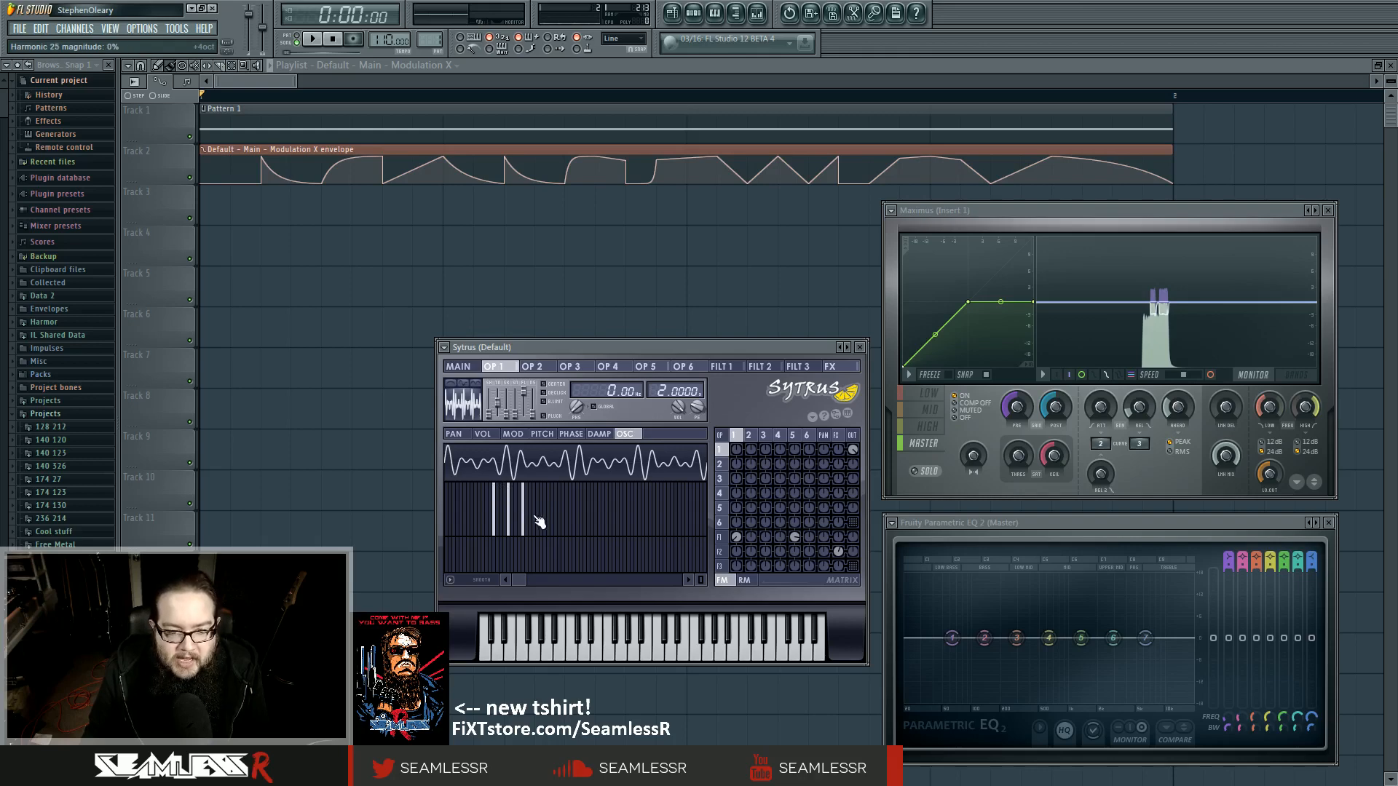
{"action": "left_click", "coordinate": [451, 579]}
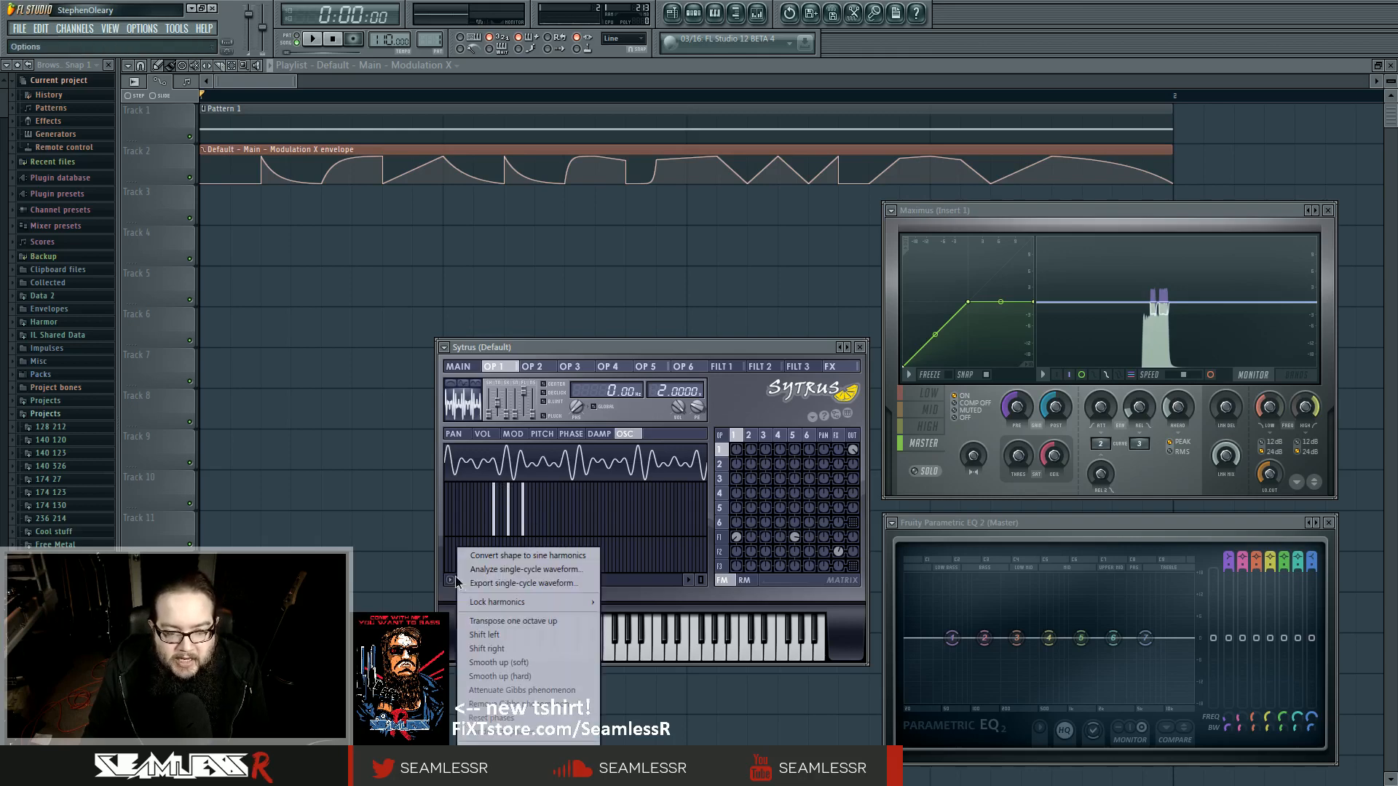
{"action": "mouse_move", "coordinate": [502, 602]}
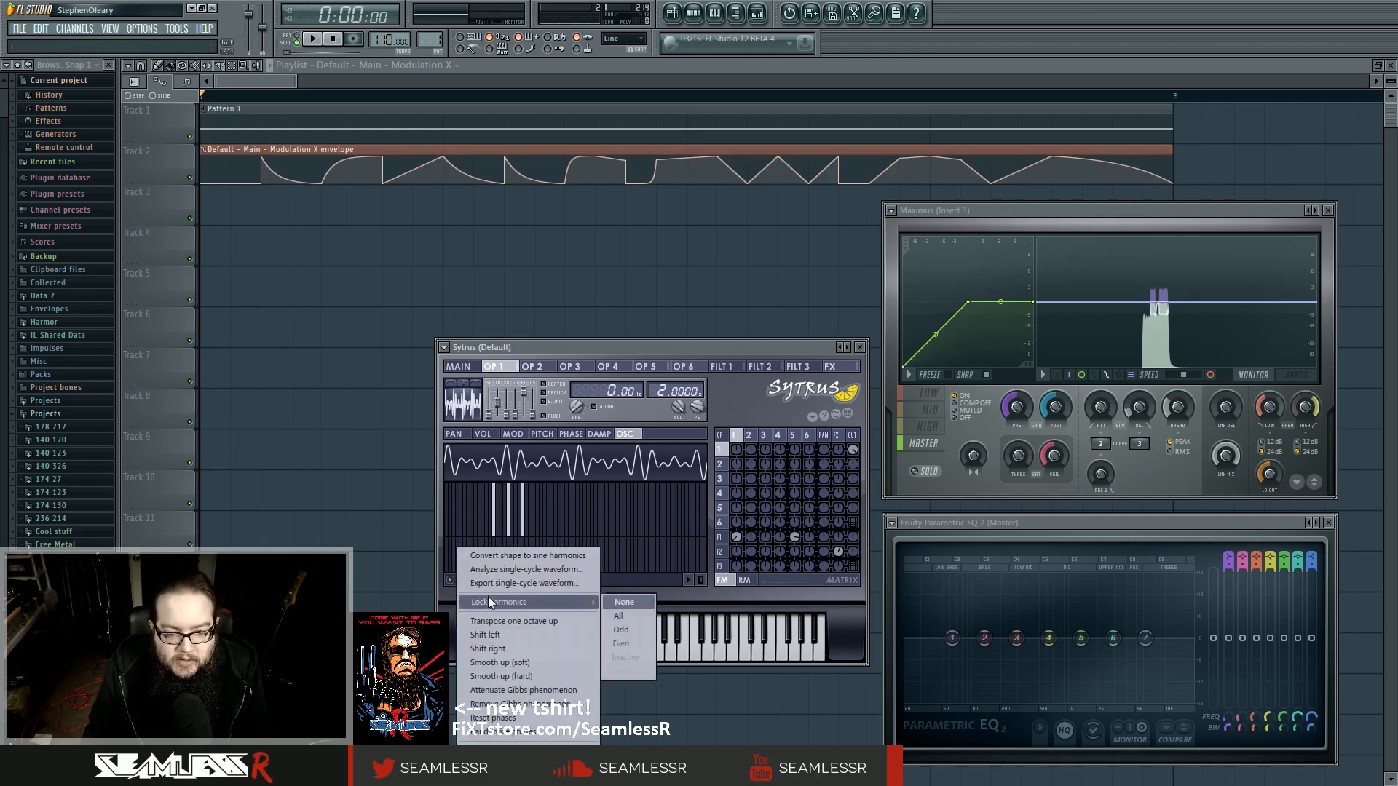
{"action": "left_click", "coordinate": [643, 642]}
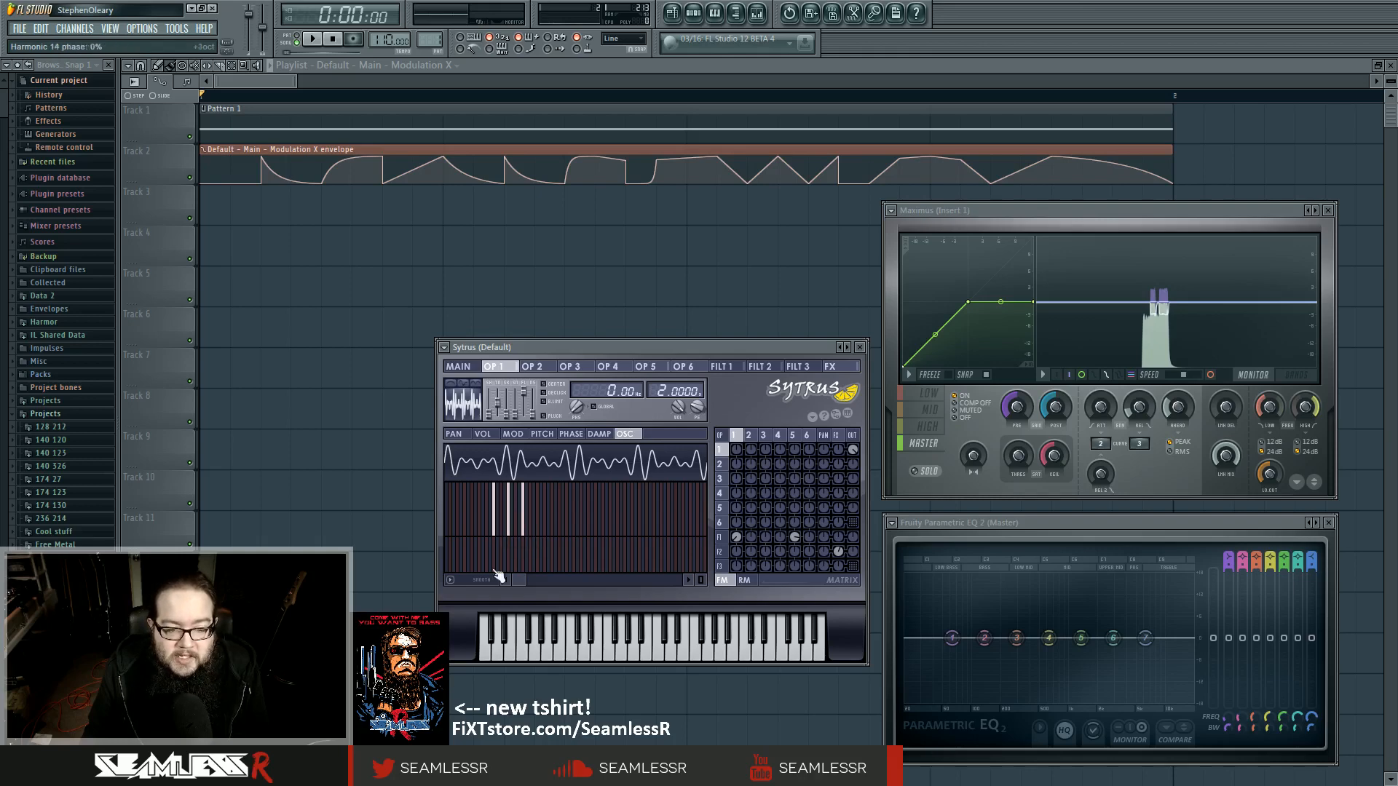
{"action": "right_click", "coordinate": [457, 547]}
{"action": "mouse_move", "coordinate": [466, 604]}
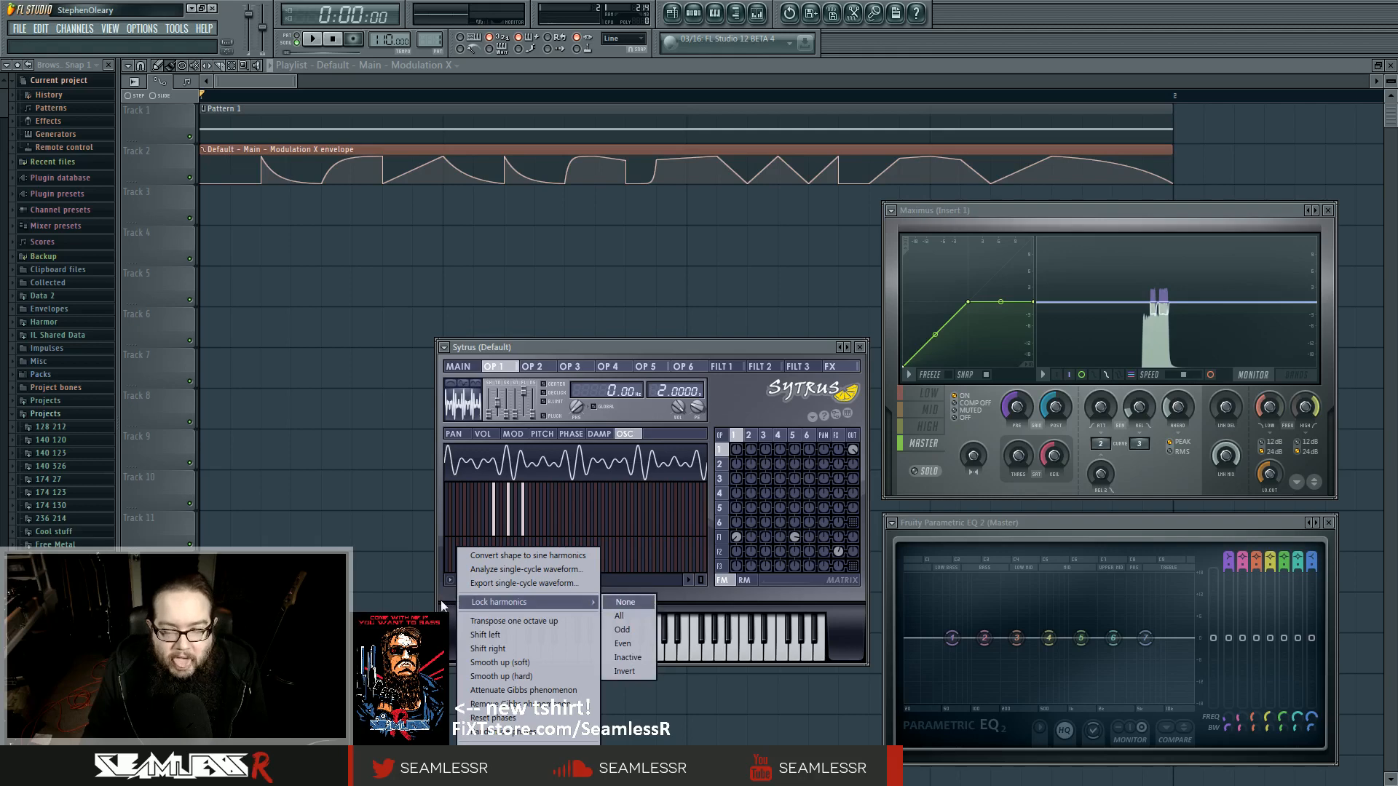
{"action": "left_click", "coordinate": [633, 605]}
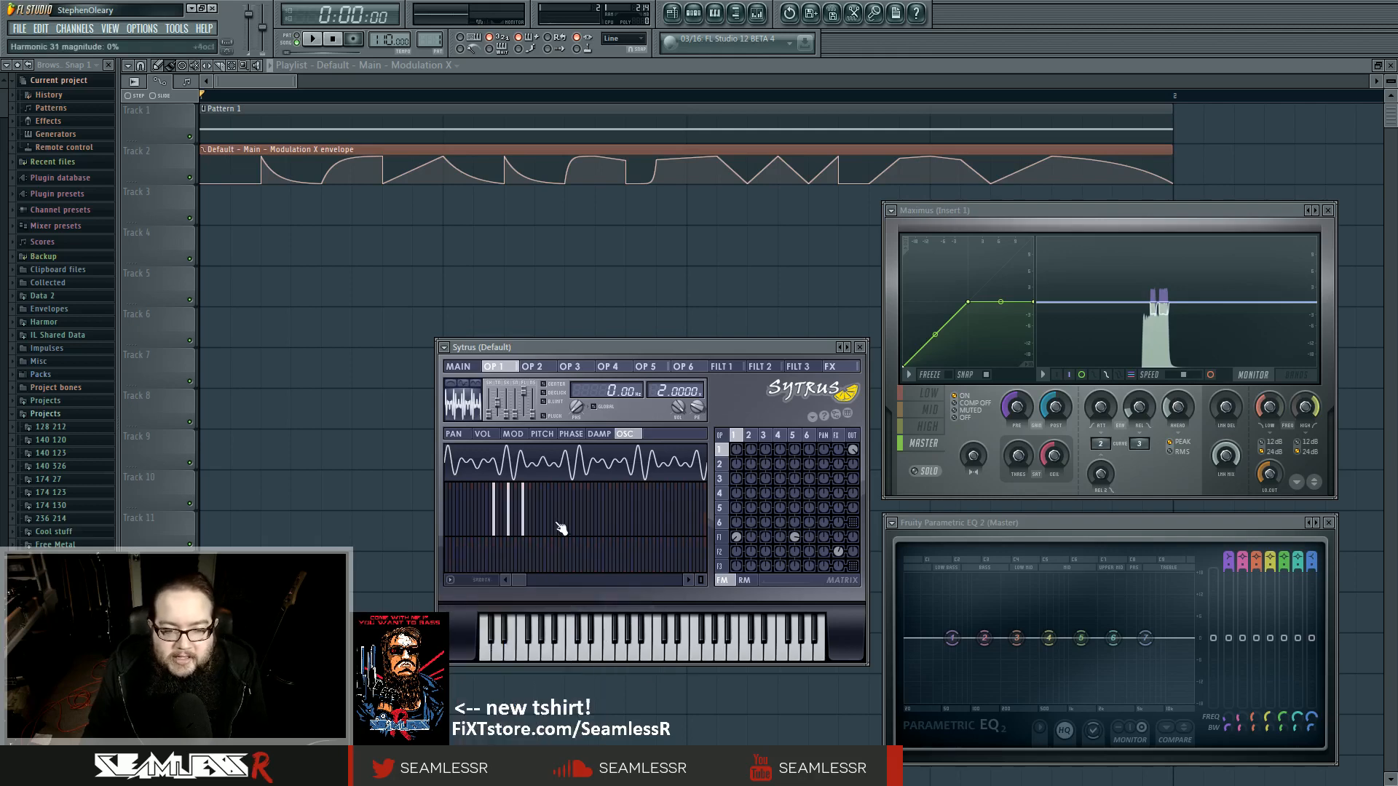
Step: Try a descending series of low harmonics and small ones beside operator 1's three full bars, and erase the additions
{"action": "mouse_move", "coordinate": [565, 504]}
{"action": "left_mouse_down"}
{"action": "mouse_move", "coordinate": [586, 527]}
{"action": "mouse_move", "coordinate": [620, 518]}
{"action": "mouse_move", "coordinate": [626, 532]}
{"action": "mouse_move", "coordinate": [568, 531]}
{"action": "mouse_move", "coordinate": [616, 551]}
{"action": "mouse_move", "coordinate": [561, 555]}
{"action": "mouse_move", "coordinate": [438, 495]}
{"action": "mouse_move", "coordinate": [473, 520]}
{"action": "left_mouse_up"}
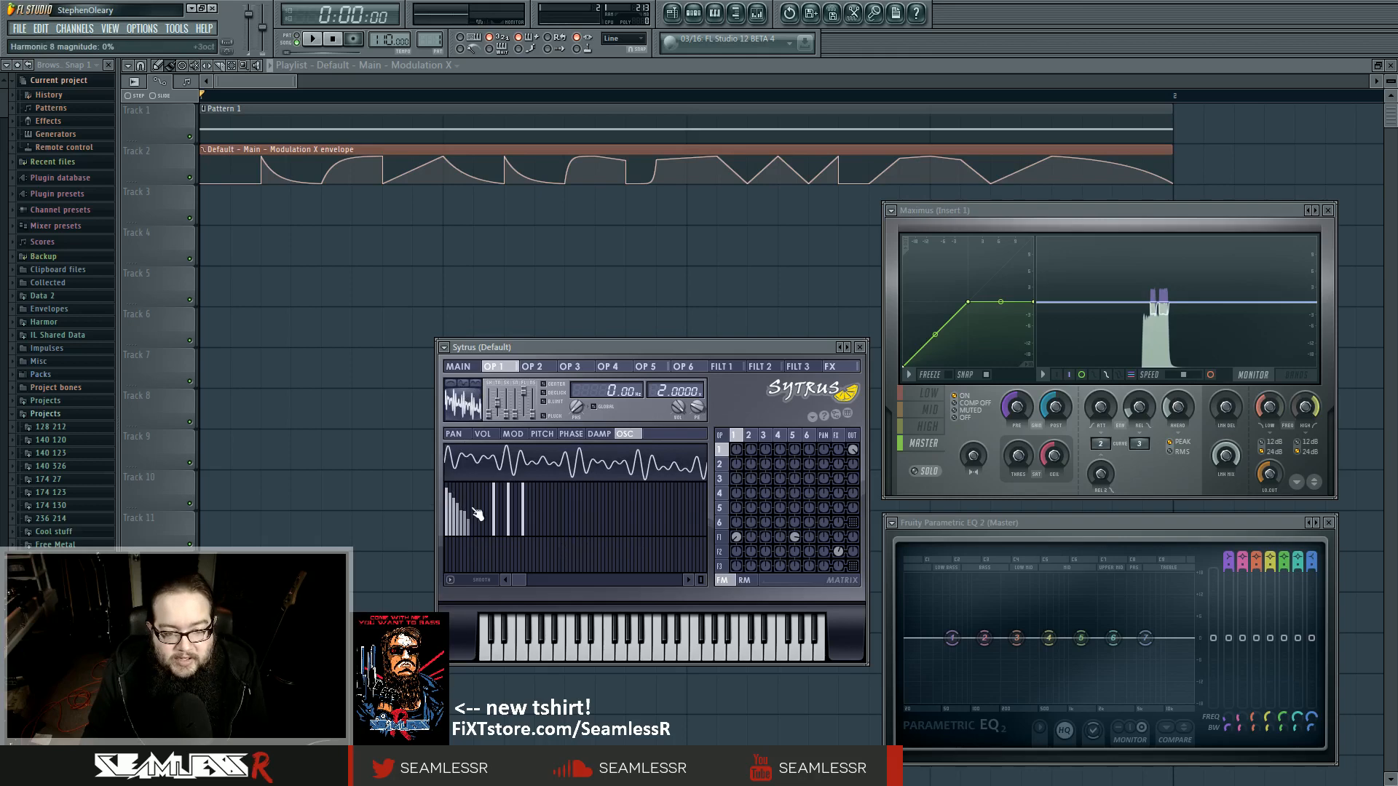
{"action": "mouse_move", "coordinate": [458, 539]}
{"action": "left_mouse_down"}
{"action": "mouse_move", "coordinate": [451, 487]}
{"action": "mouse_move", "coordinate": [472, 550]}
{"action": "mouse_move", "coordinate": [478, 527]}
{"action": "left_mouse_up"}
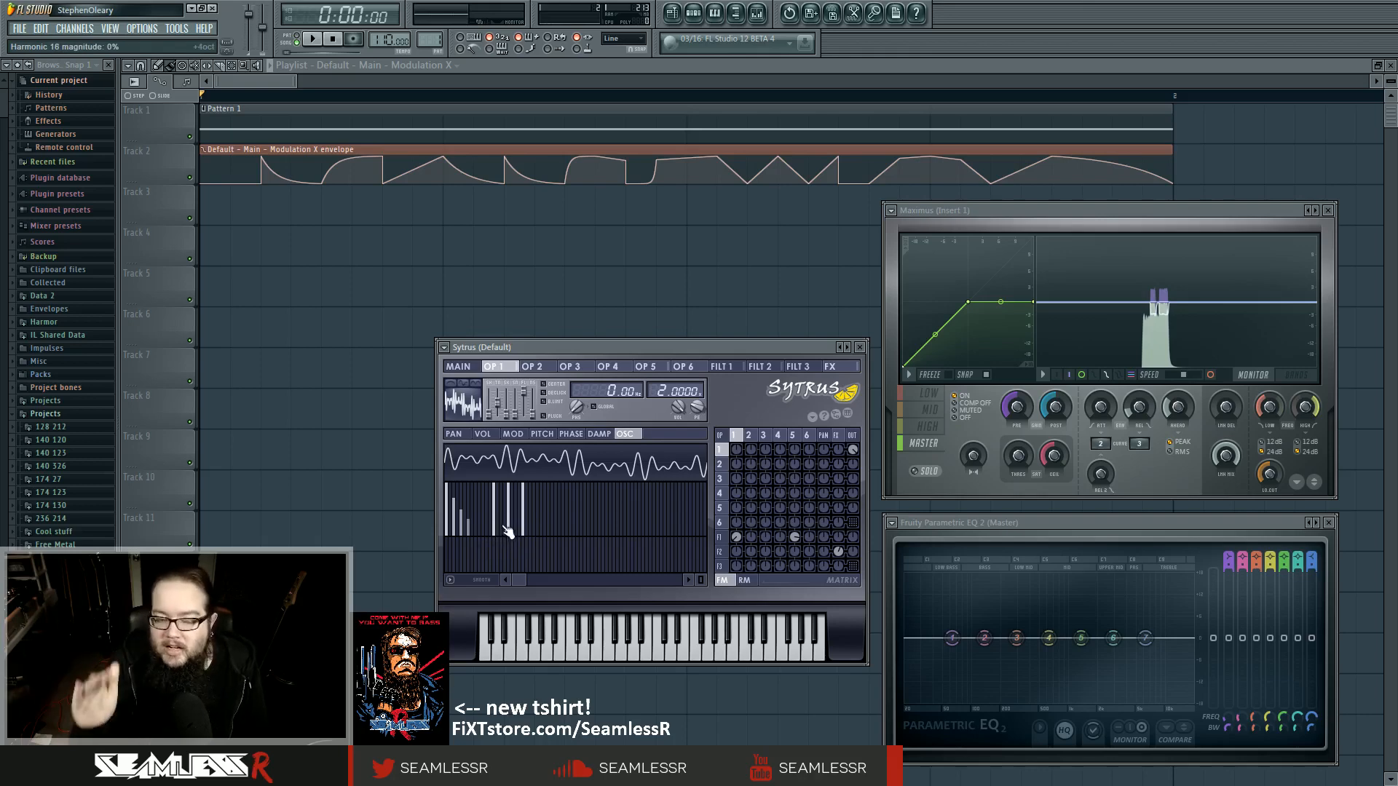
{"action": "mouse_move", "coordinate": [470, 547]}
{"action": "left_mouse_down"}
{"action": "mouse_move", "coordinate": [446, 540]}
{"action": "mouse_move", "coordinate": [501, 518]}
{"action": "mouse_move", "coordinate": [535, 527]}
{"action": "left_mouse_up"}
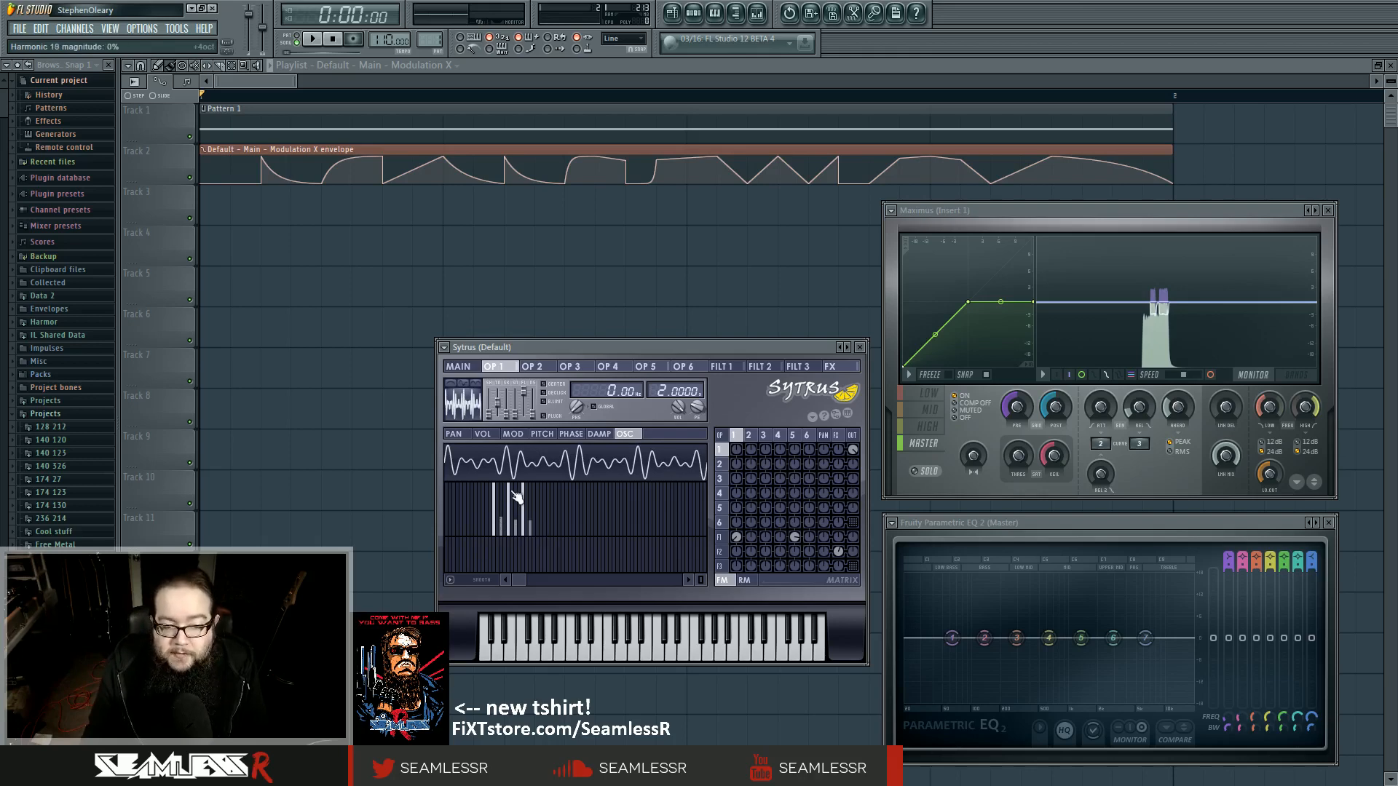
{"action": "mouse_move", "coordinate": [511, 531]}
{"action": "left_mouse_down"}
{"action": "mouse_move", "coordinate": [502, 547]}
{"action": "mouse_move", "coordinate": [532, 547]}
{"action": "left_mouse_up"}
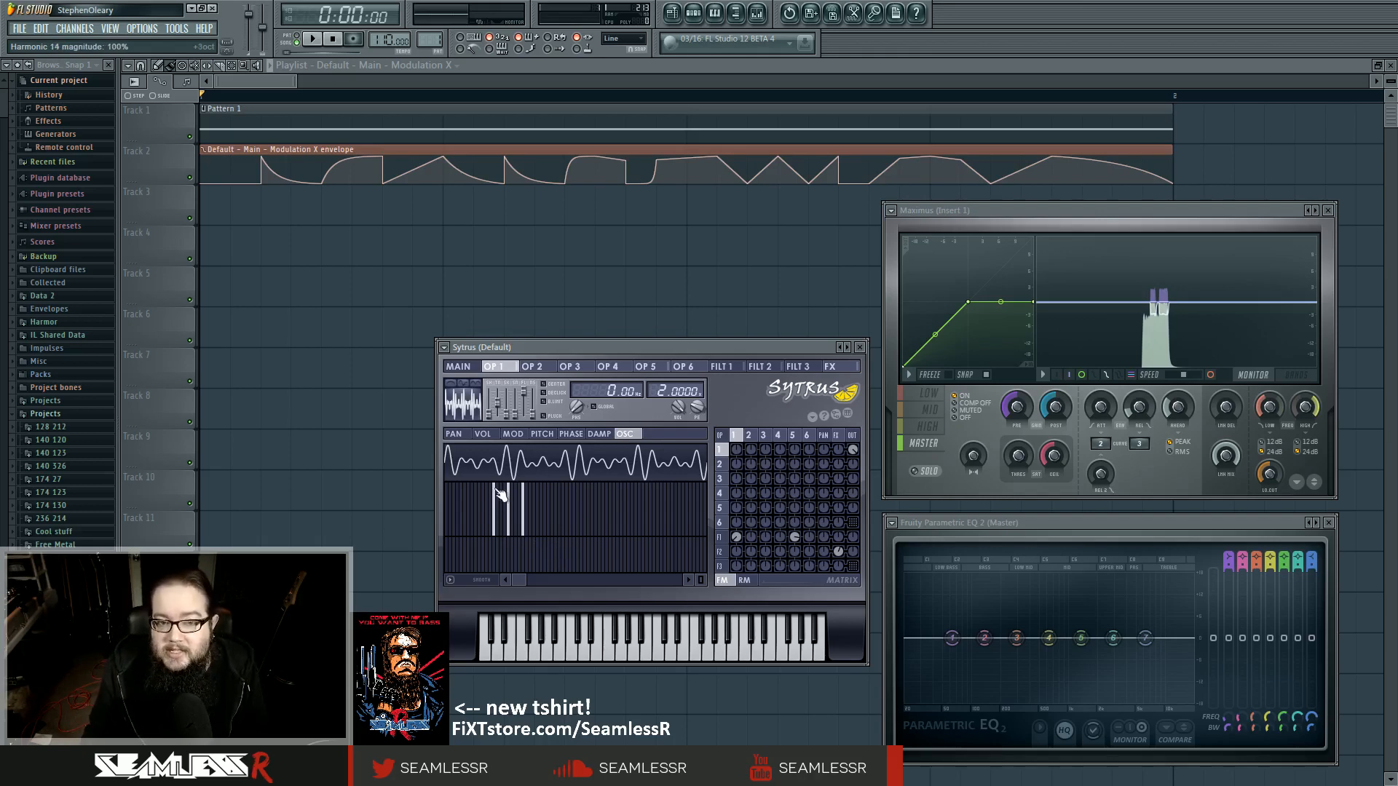
Step: Draw a short series of descending higher harmonics to the right of operator 1's three full bars
{"action": "left_click", "coordinate": [559, 501]}
{"action": "left_click", "coordinate": [567, 513]}
{"action": "left_click", "coordinate": [574, 518]}
{"action": "left_click_drag", "start_coordinate": [579, 523], "coordinate": [601, 539]}
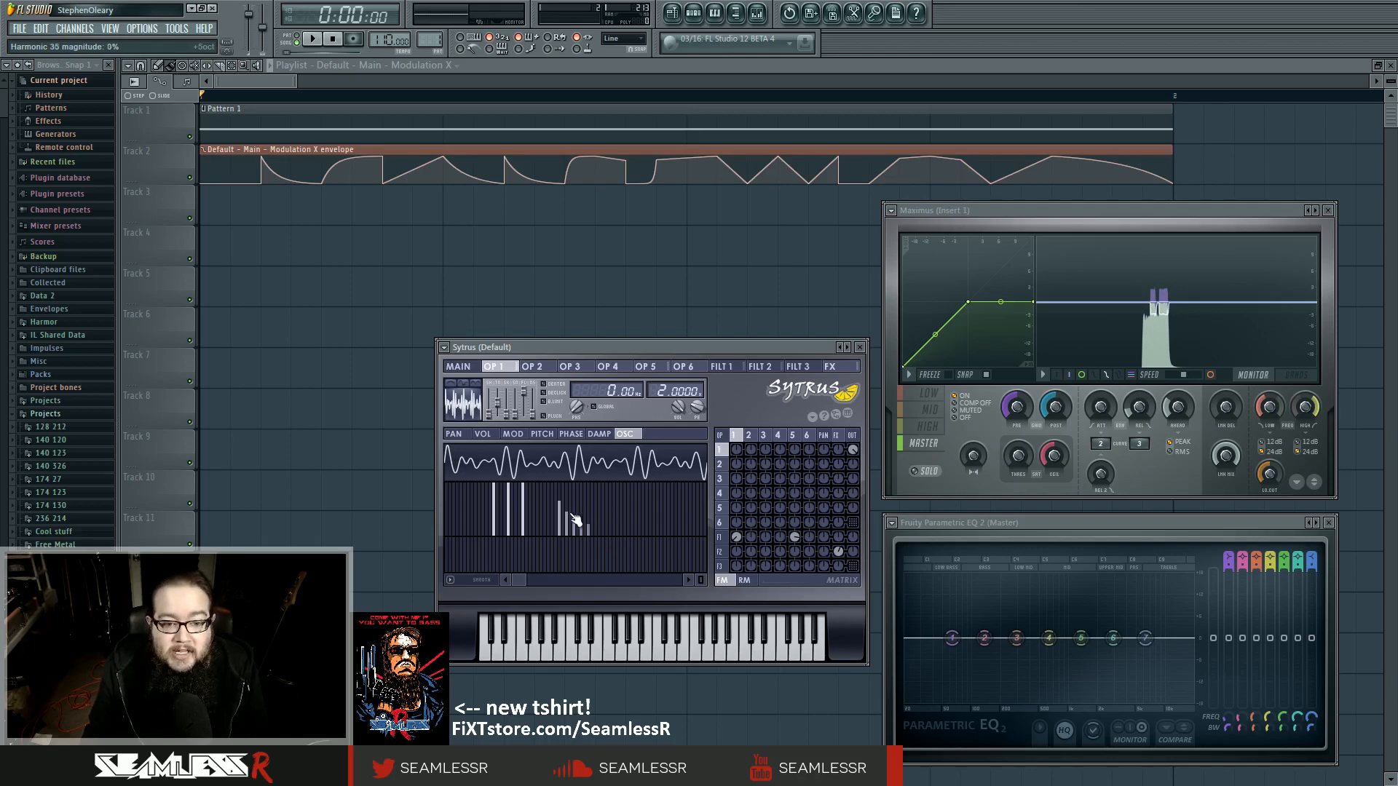
Step: Try phase offsets on operator 1's harmonics, and clear them along with the descending higher harmonics
{"action": "mouse_move", "coordinate": [501, 563]}
{"action": "left_mouse_down"}
{"action": "mouse_move", "coordinate": [514, 574]}
{"action": "mouse_move", "coordinate": [510, 554]}
{"action": "mouse_move", "coordinate": [548, 553]}
{"action": "mouse_move", "coordinate": [509, 557]}
{"action": "left_mouse_up"}
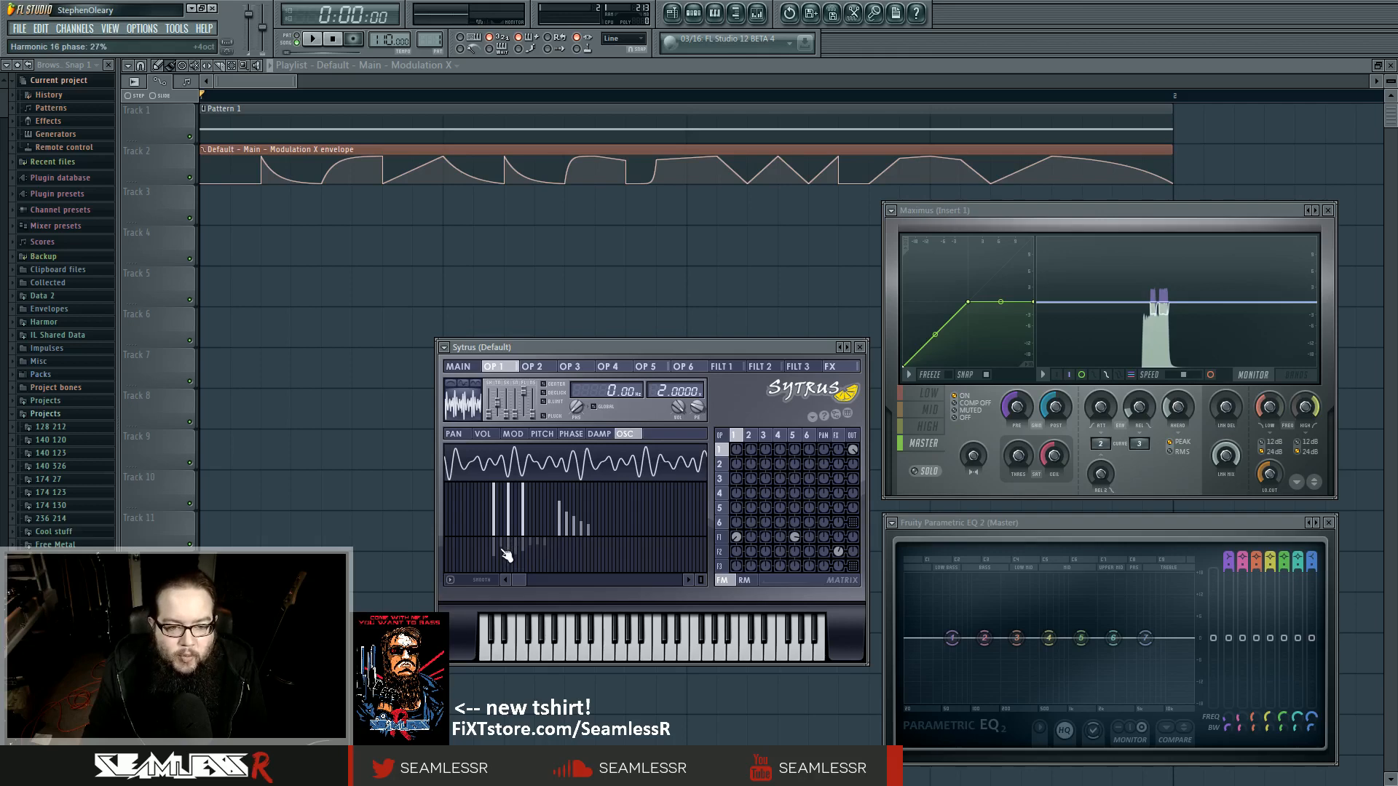
{"action": "mouse_move", "coordinate": [566, 535]}
{"action": "left_mouse_down"}
{"action": "mouse_move", "coordinate": [518, 543]}
{"action": "mouse_move", "coordinate": [535, 542]}
{"action": "left_mouse_up"}
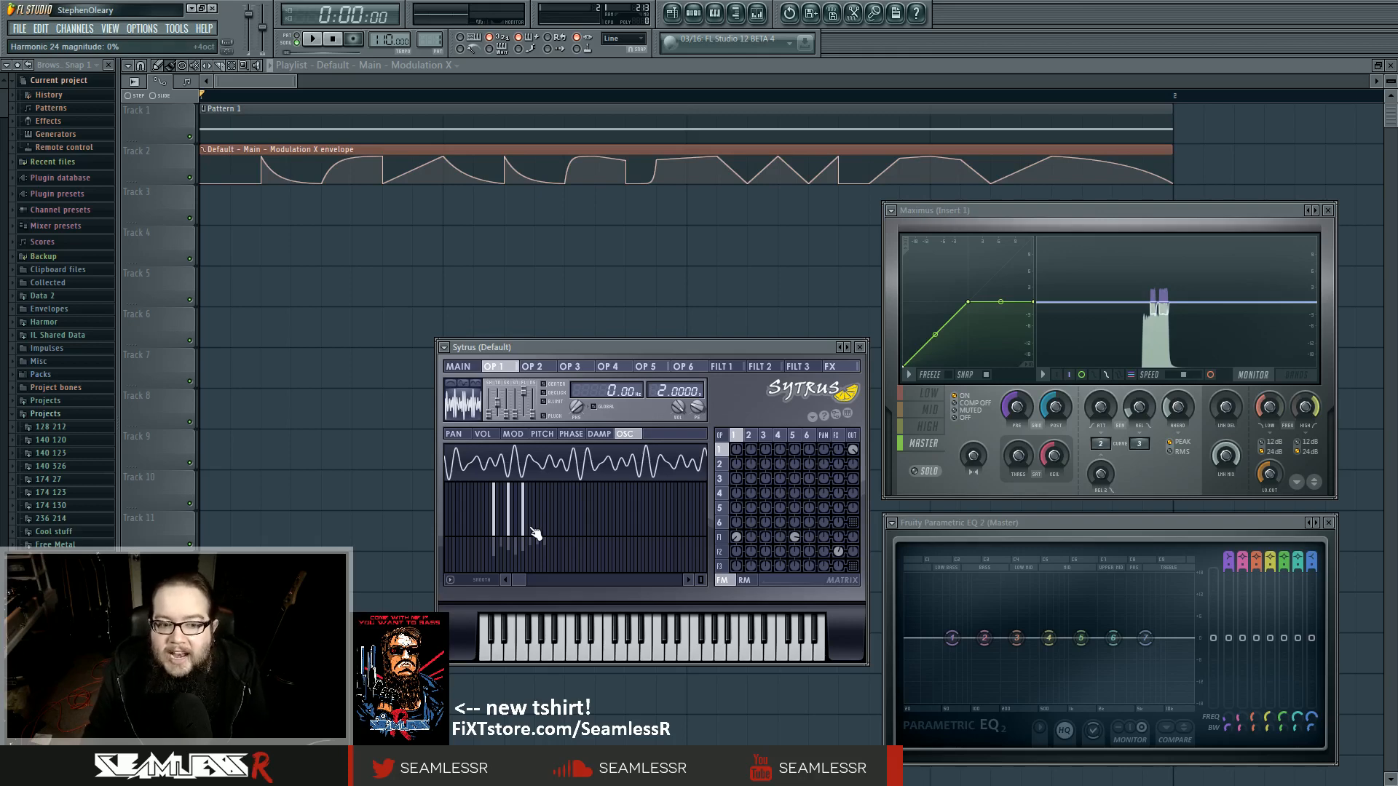
{"action": "left_click_drag", "start_coordinate": [521, 556], "coordinate": [534, 558]}
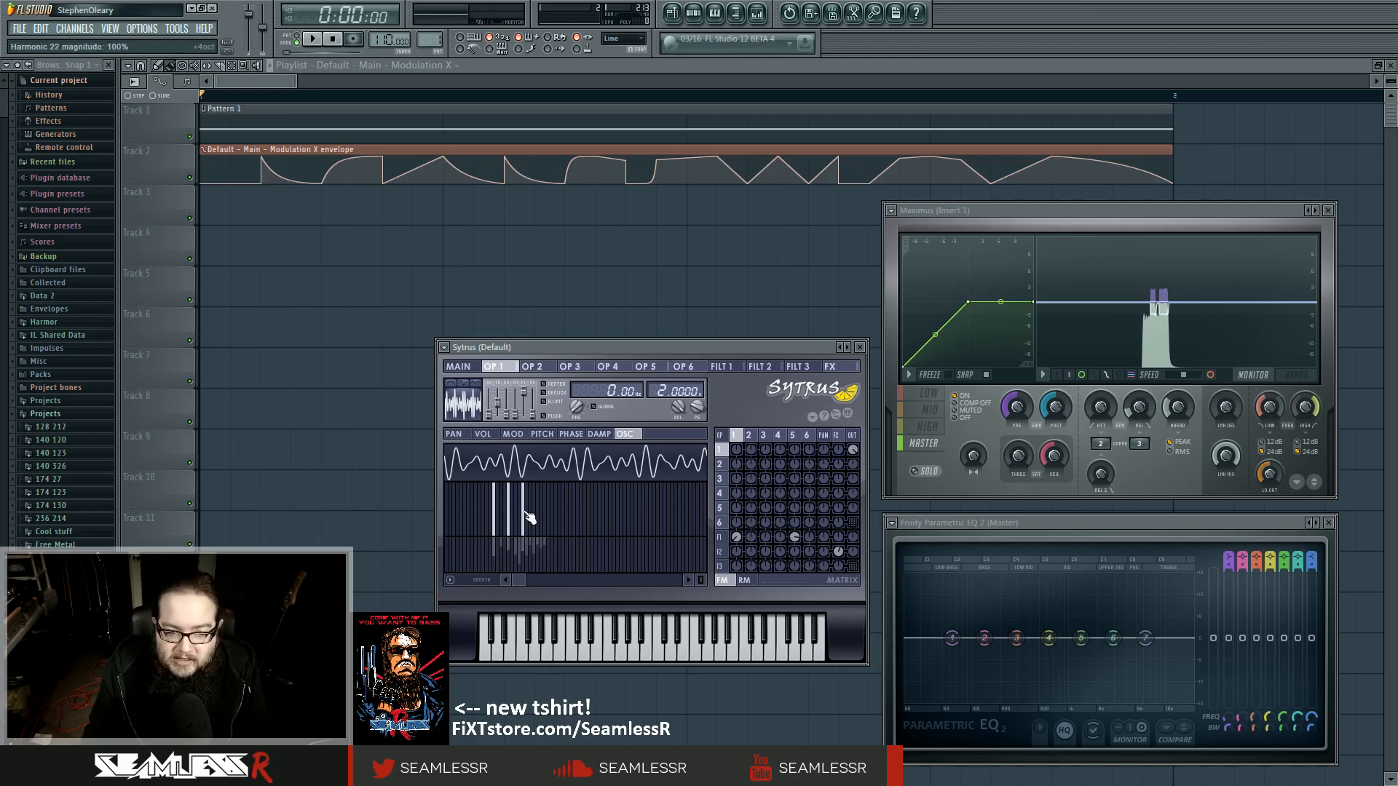
{"action": "mouse_move", "coordinate": [530, 559]}
{"action": "left_mouse_down"}
{"action": "mouse_move", "coordinate": [499, 542]}
{"action": "mouse_move", "coordinate": [546, 556]}
{"action": "left_mouse_up"}
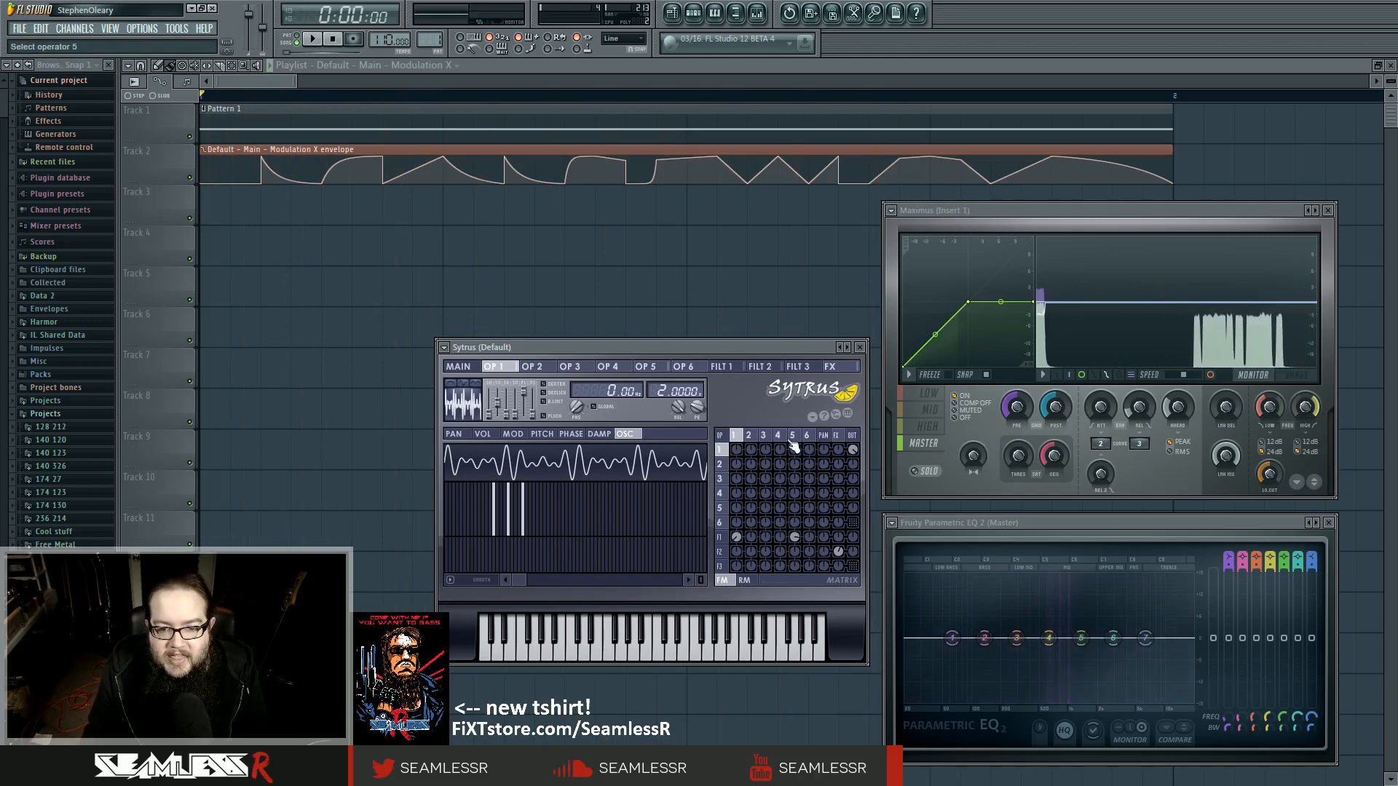
Step: Show filter 1's settings, try EQ band 3 as a sweeping Band pass filter, and return the band to Peaking near the flat line
{"action": "left_click", "coordinate": [730, 536]}
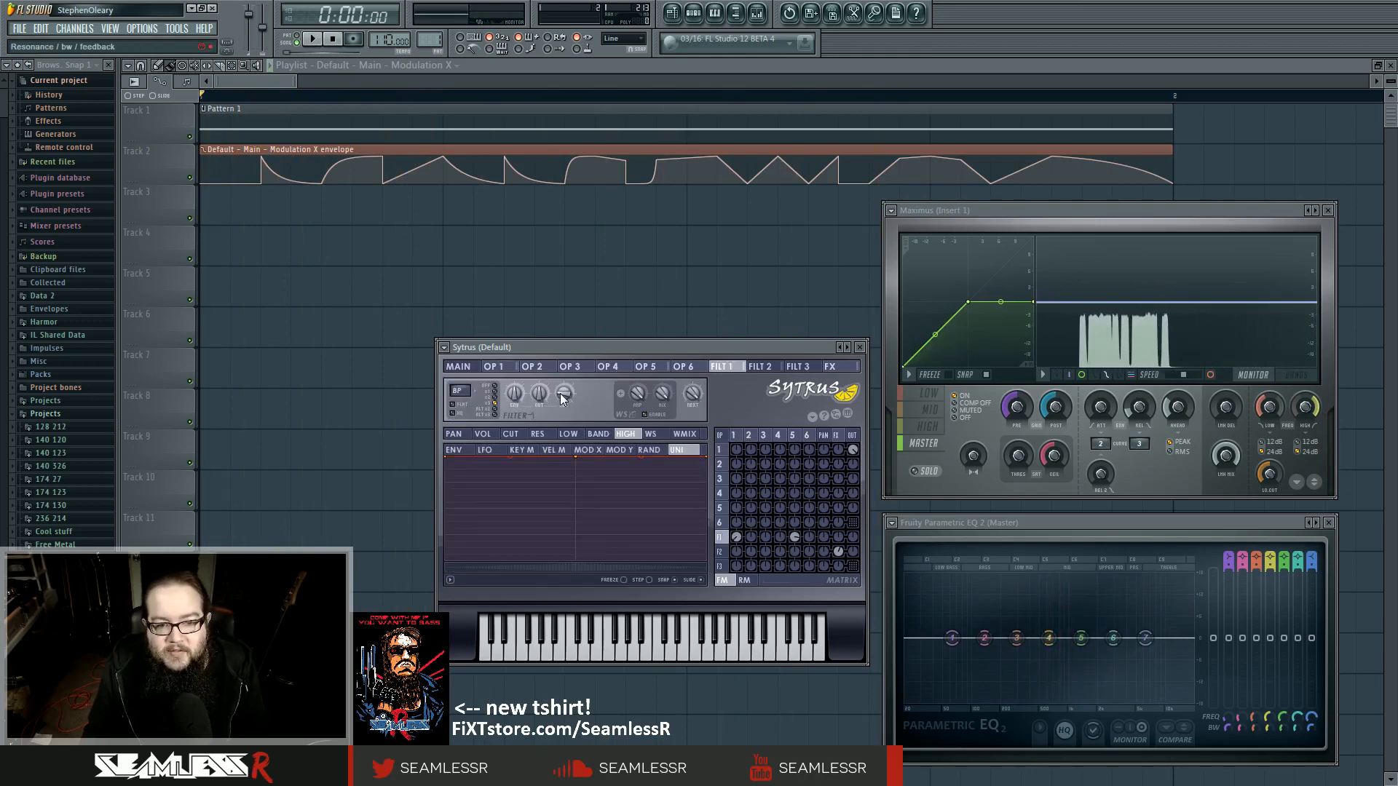
{"action": "right_click", "coordinate": [1016, 638]}
{"action": "mouse_move", "coordinate": [1038, 674]}
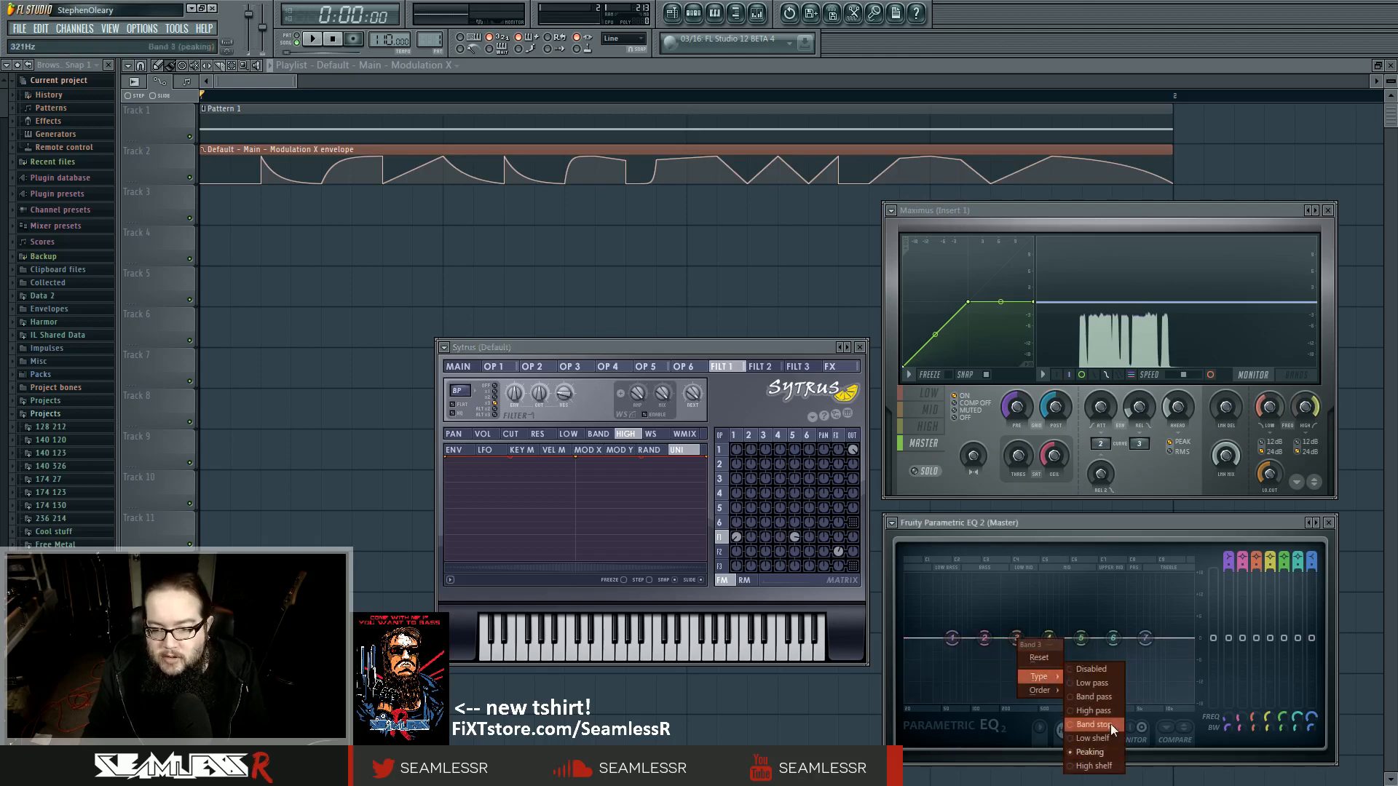
{"action": "left_click", "coordinate": [1094, 698]}
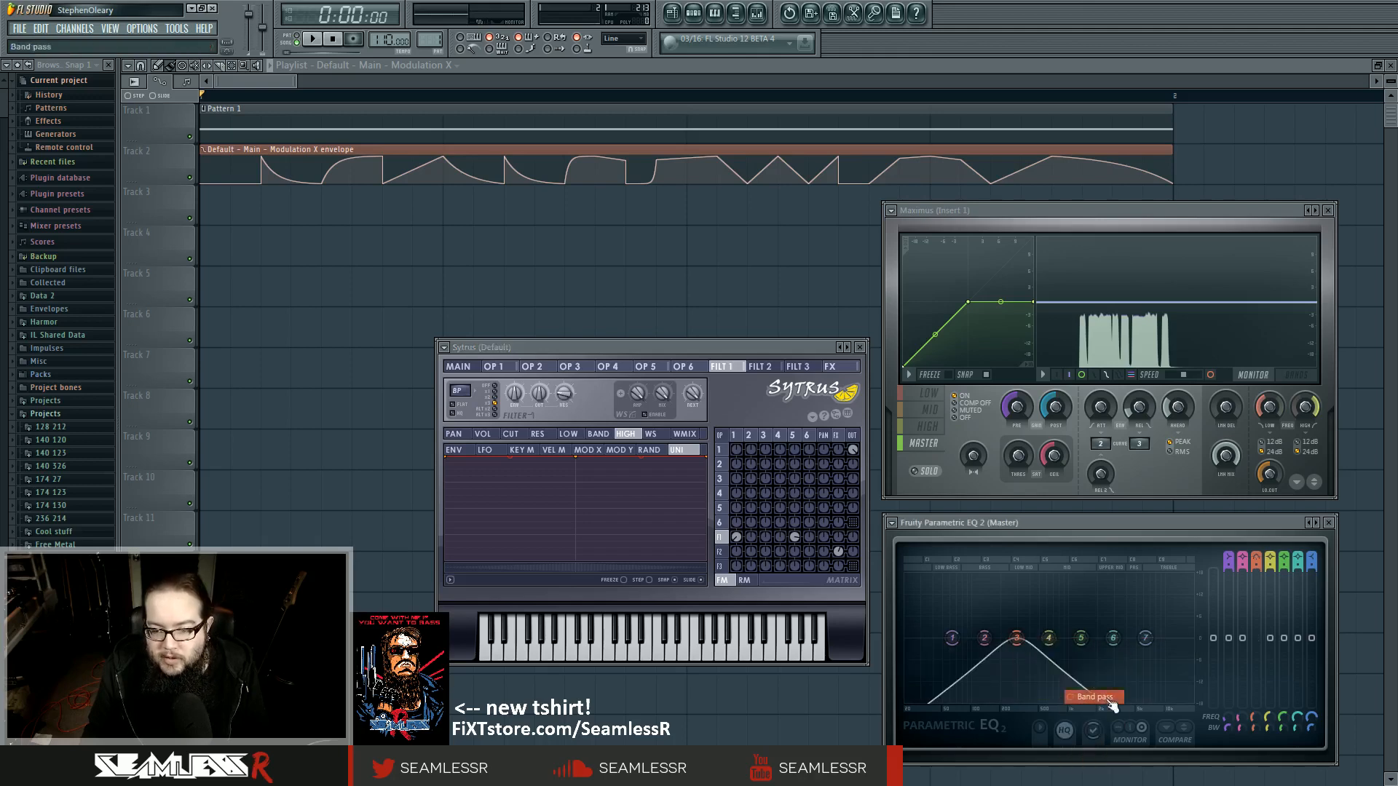
{"action": "right_click", "coordinate": [1015, 642]}
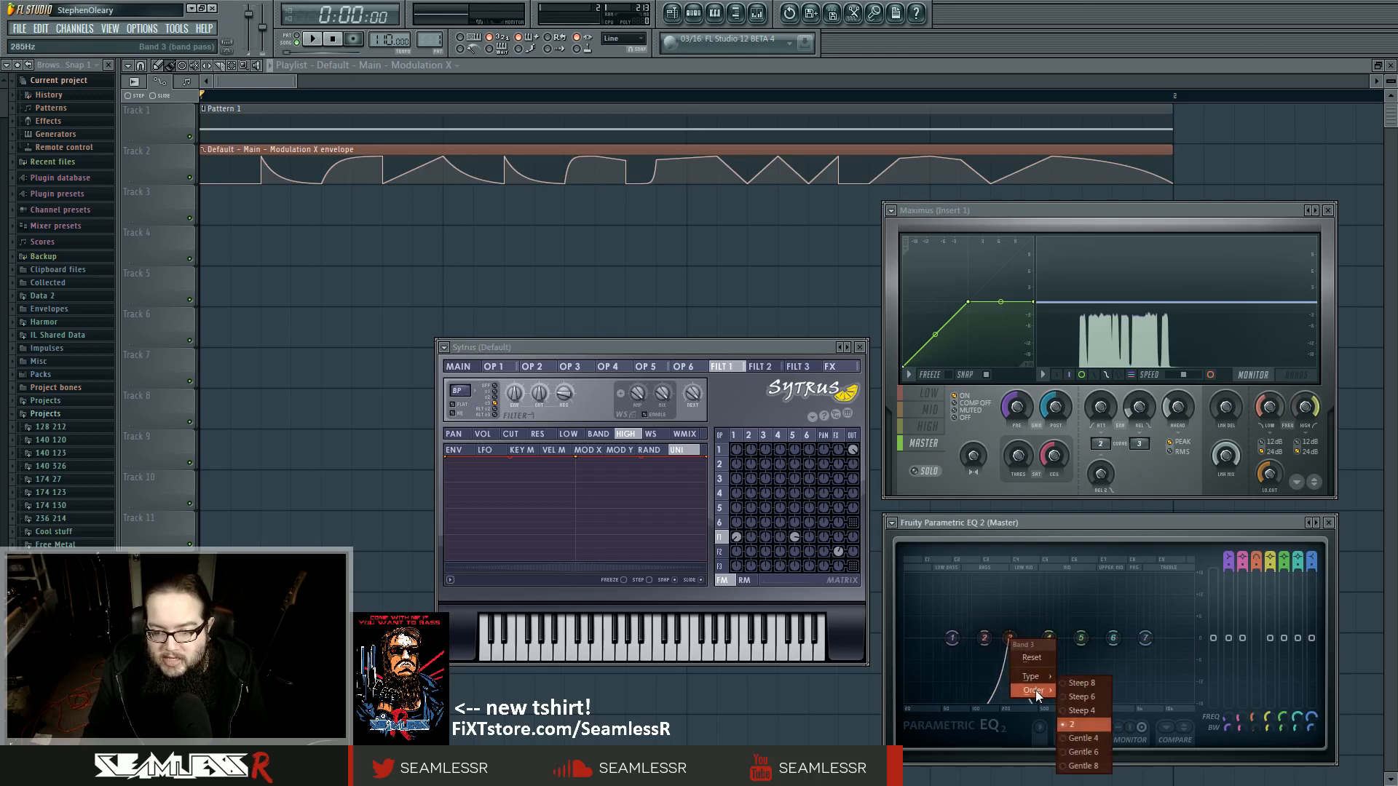
{"action": "mouse_move", "coordinate": [1033, 676]}
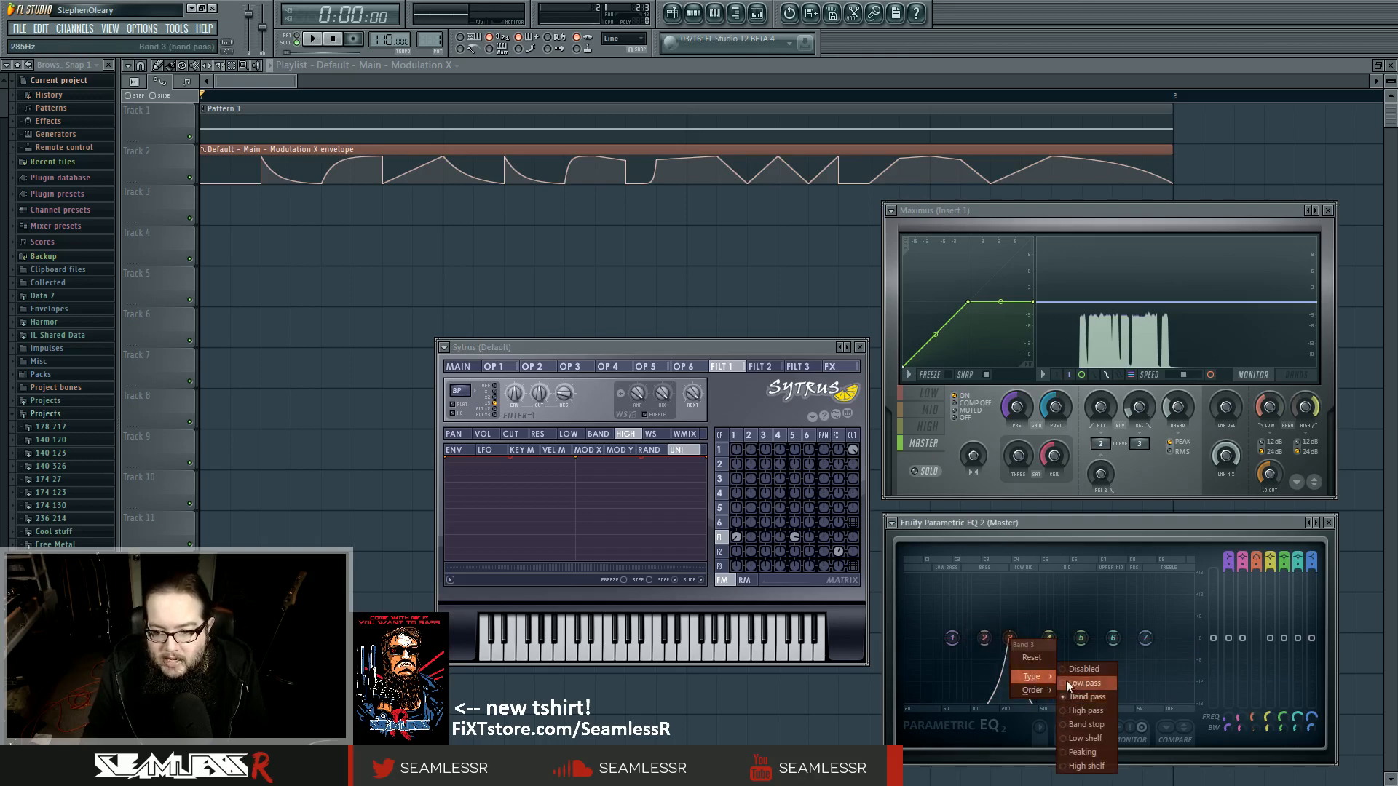
{"action": "left_click", "coordinate": [1092, 752]}
{"action": "right_click", "coordinate": [1012, 633]}
{"action": "left_click", "coordinate": [989, 665]}
{"action": "left_click_drag", "start_coordinate": [1009, 632], "coordinate": [1009, 637]}
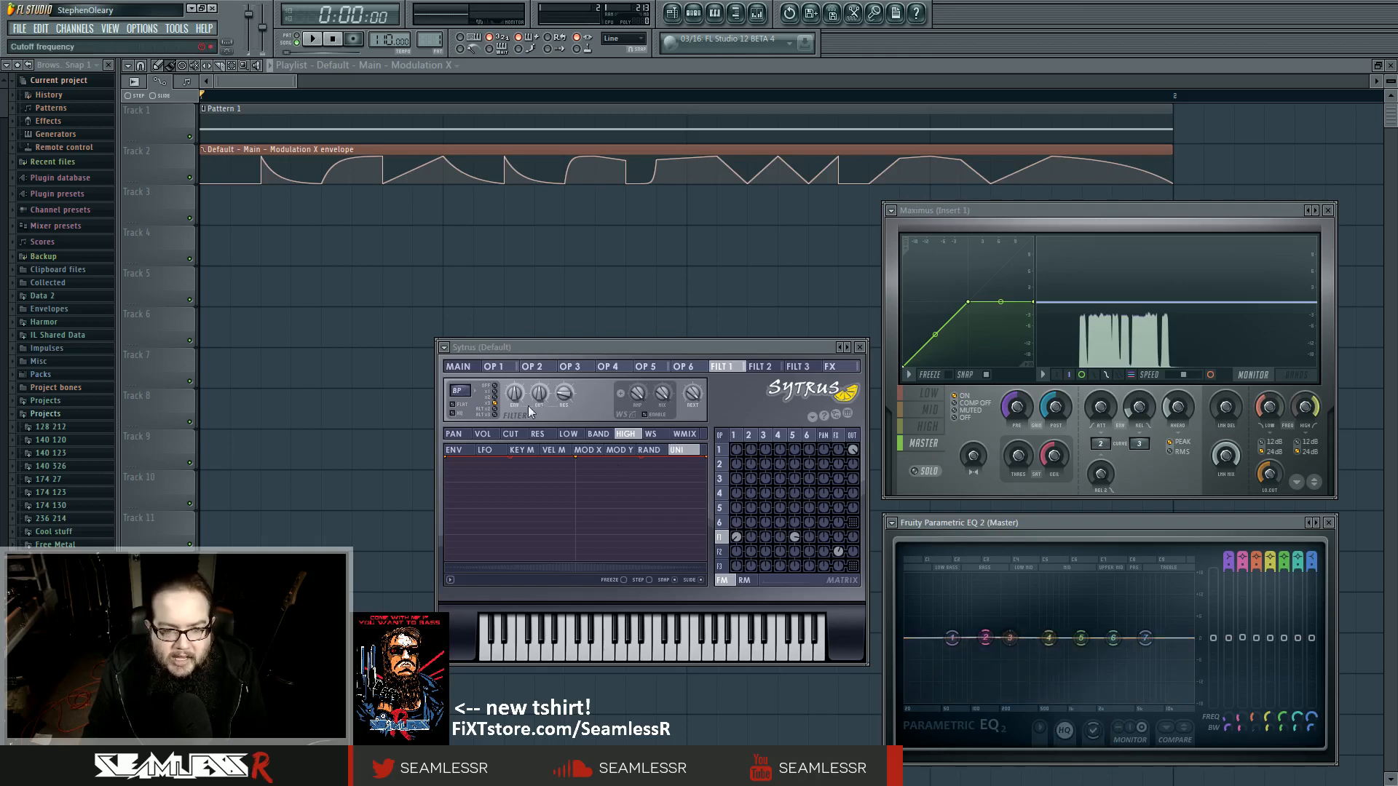
Step: Examine filter 1's mix amount and filter 2's waveshaper curve
{"action": "left_click", "coordinate": [691, 404]}
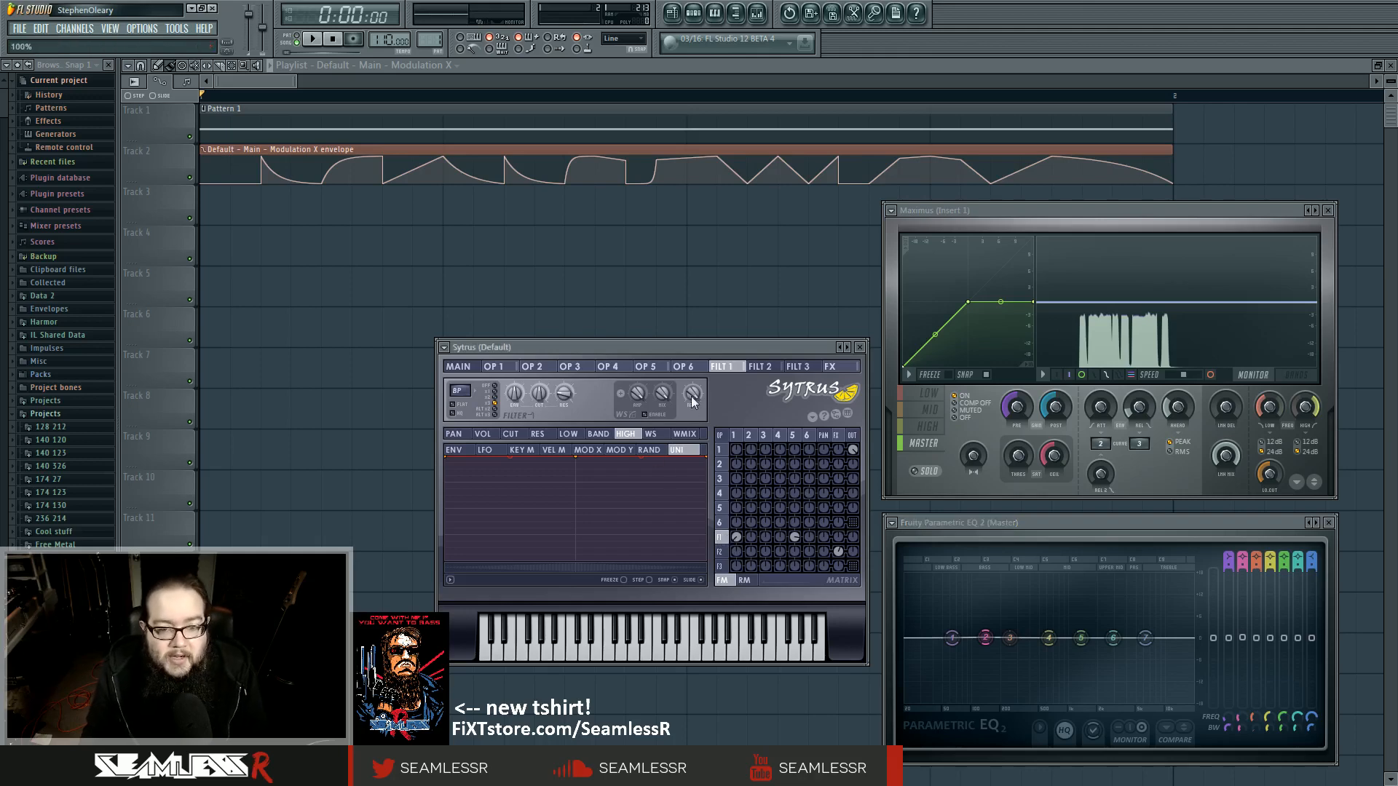
{"action": "left_click", "coordinate": [721, 552]}
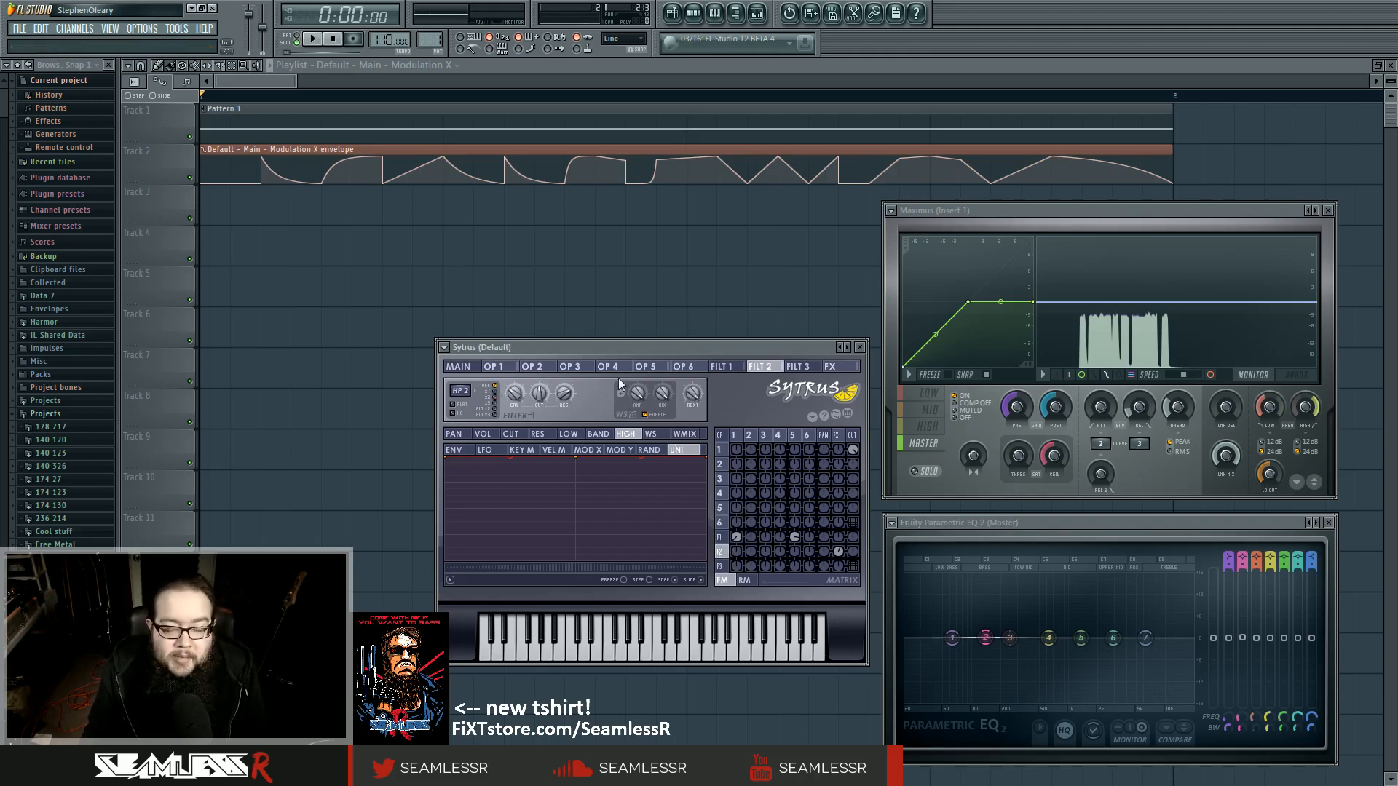
{"action": "left_click", "coordinate": [653, 434]}
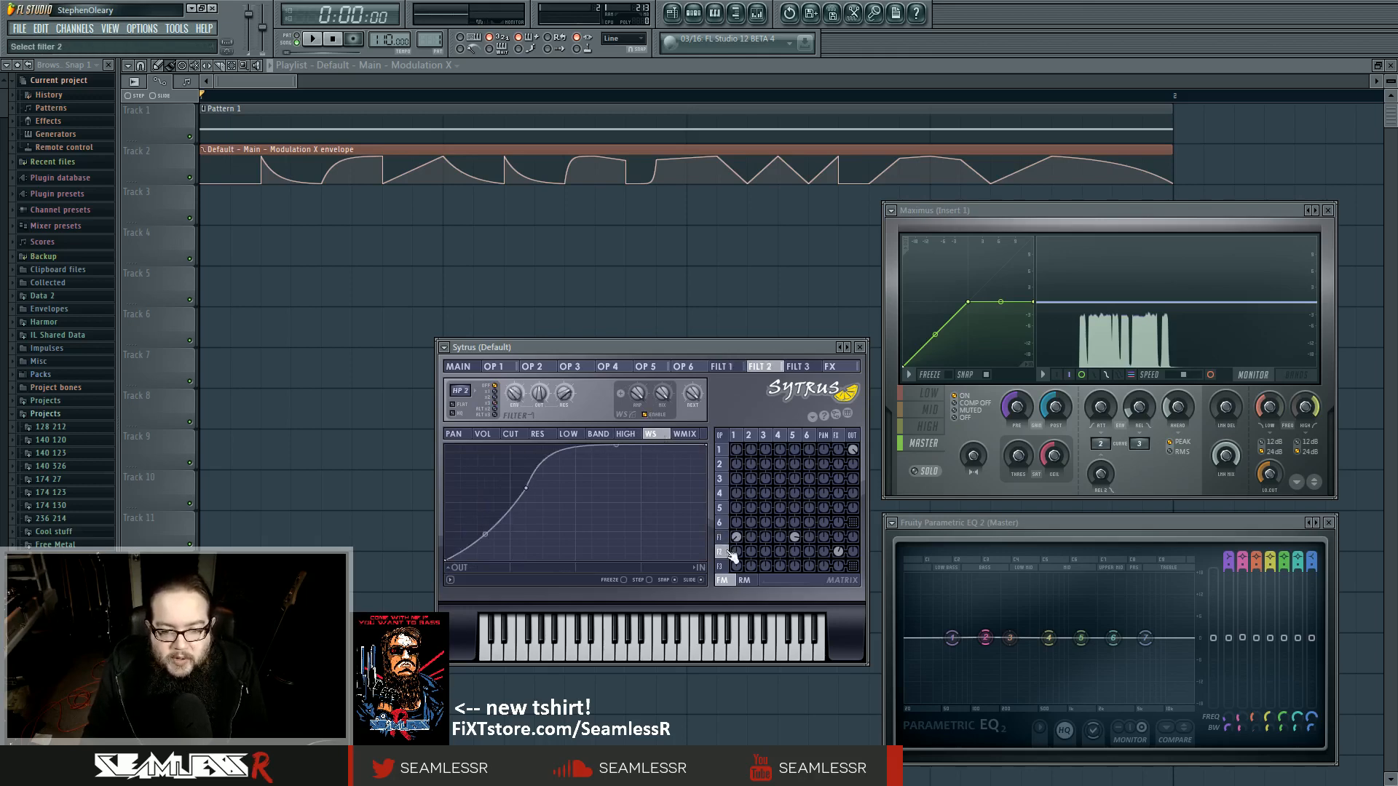
Step: Show operator 5, route operator 6 and filter 3 to the output instead of operator 1, and play the patch
{"action": "left_click", "coordinate": [793, 436]}
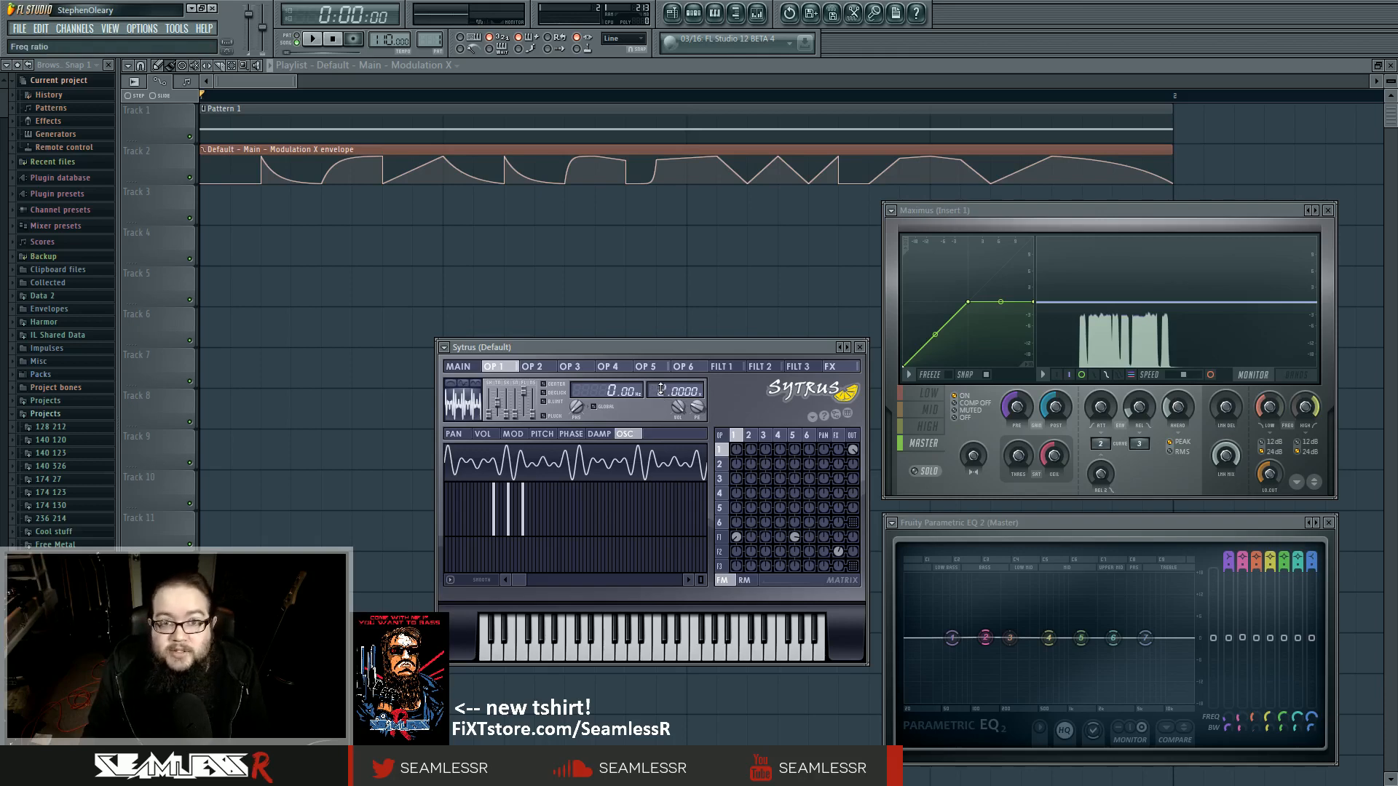
{"action": "left_click", "coordinate": [793, 435]}
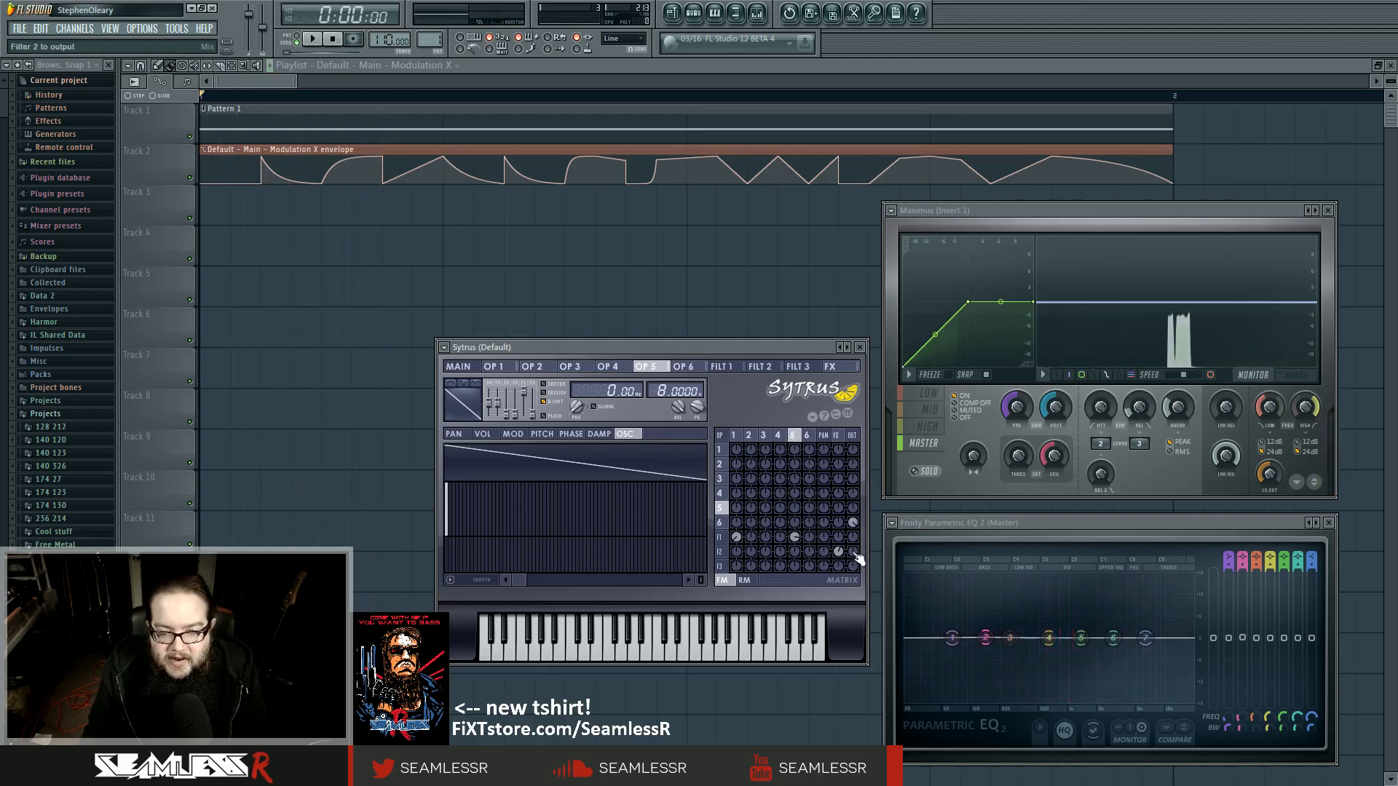
{"action": "key", "text": "space"}
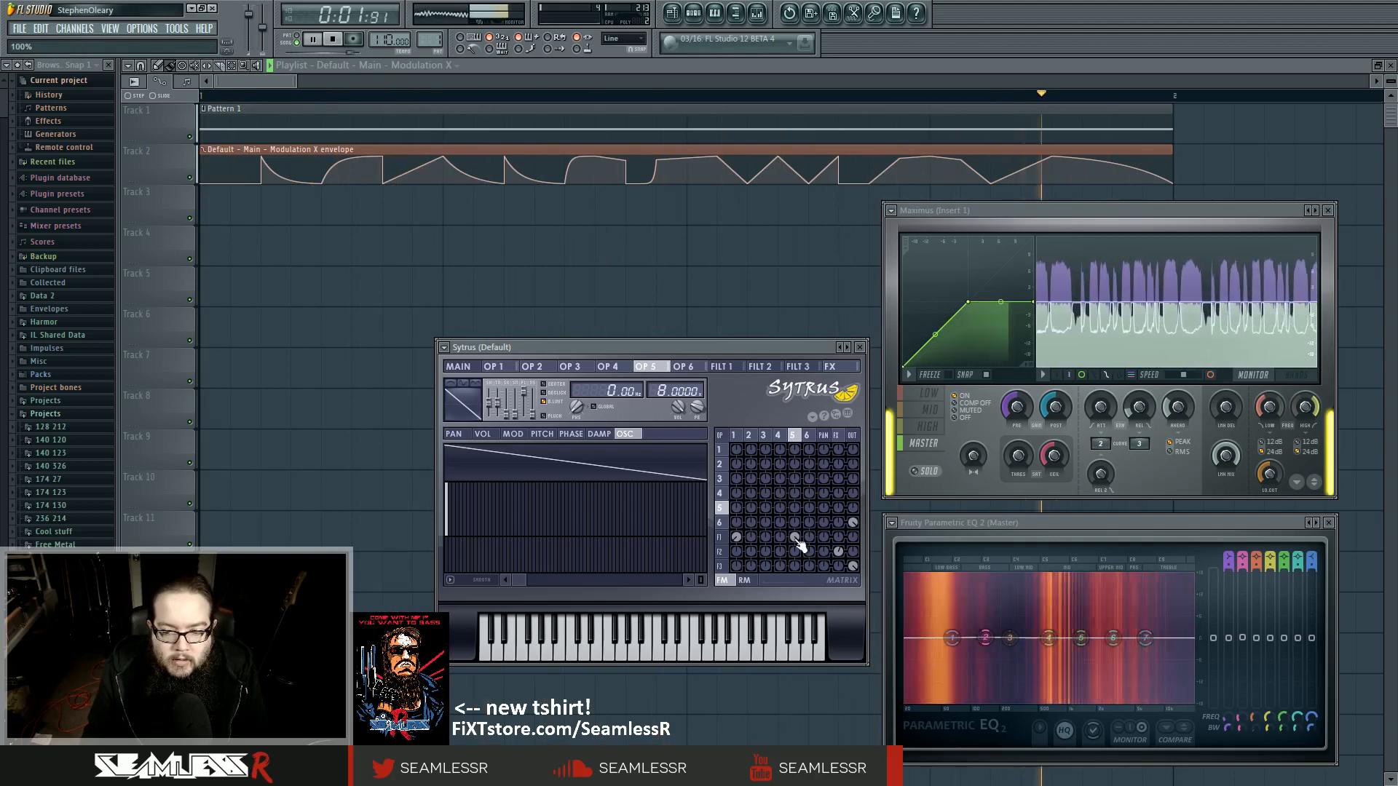
{"action": "key", "text": "space"}
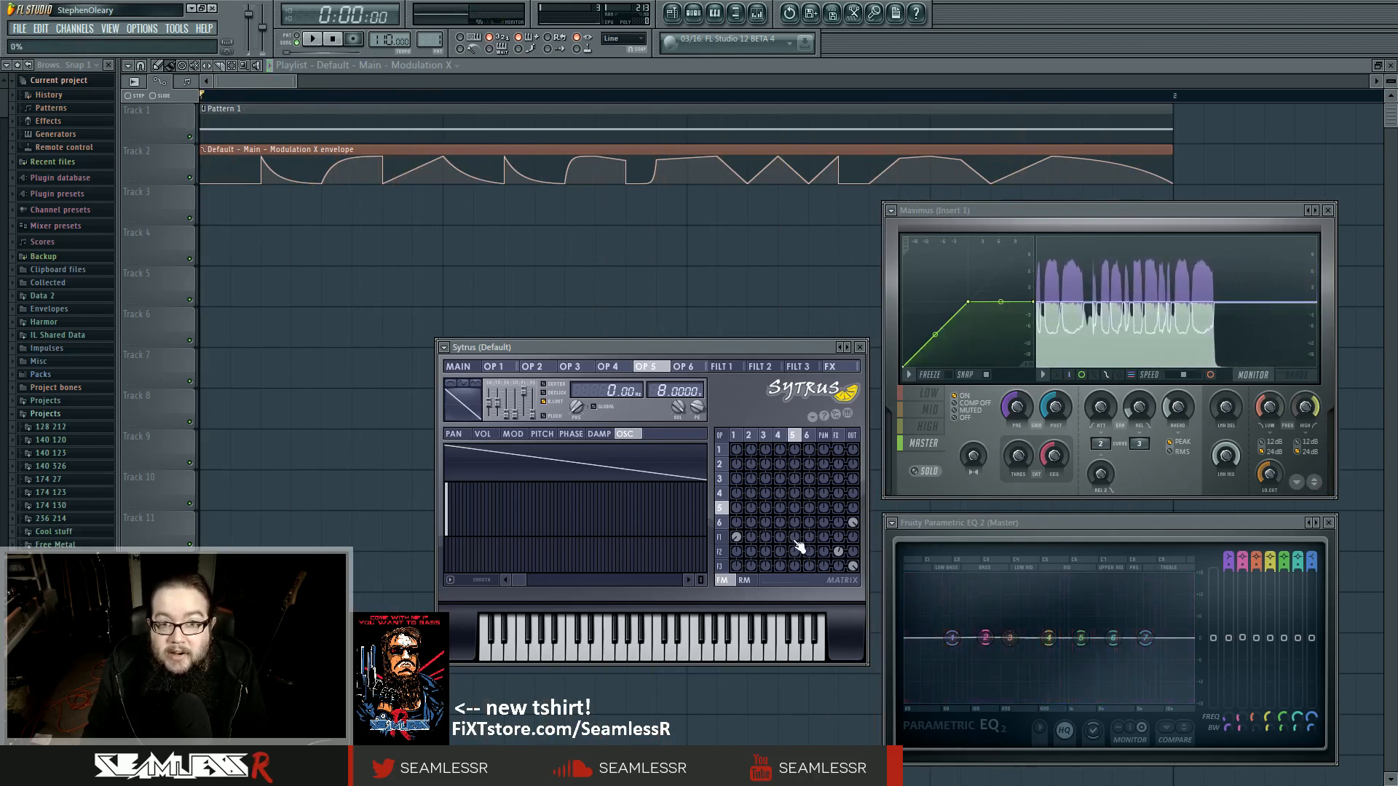
Step: Audition the patch with operator 5's send to filter 1 at 0%, and set that send to 51% for a second playback
{"action": "key", "text": "space"}
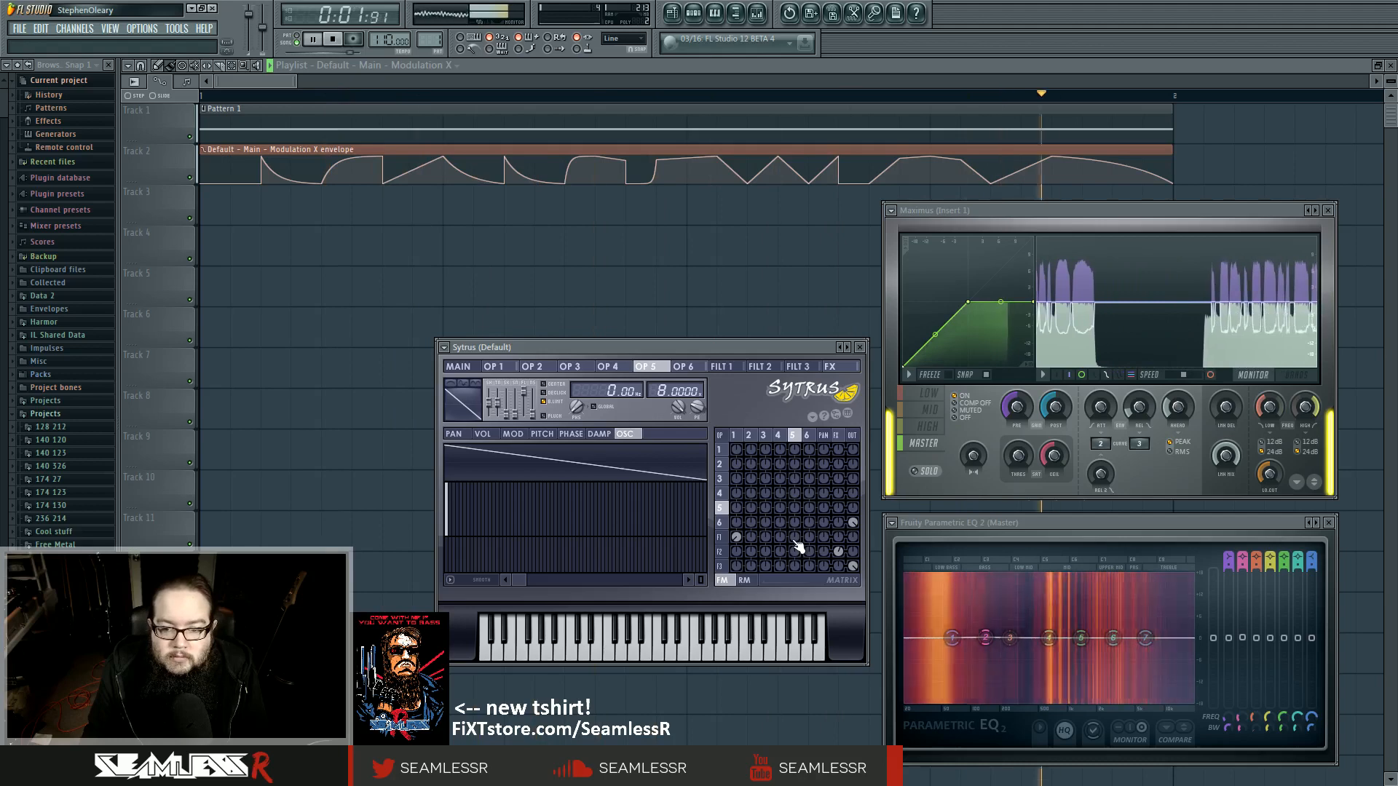
{"action": "key", "text": "space"}
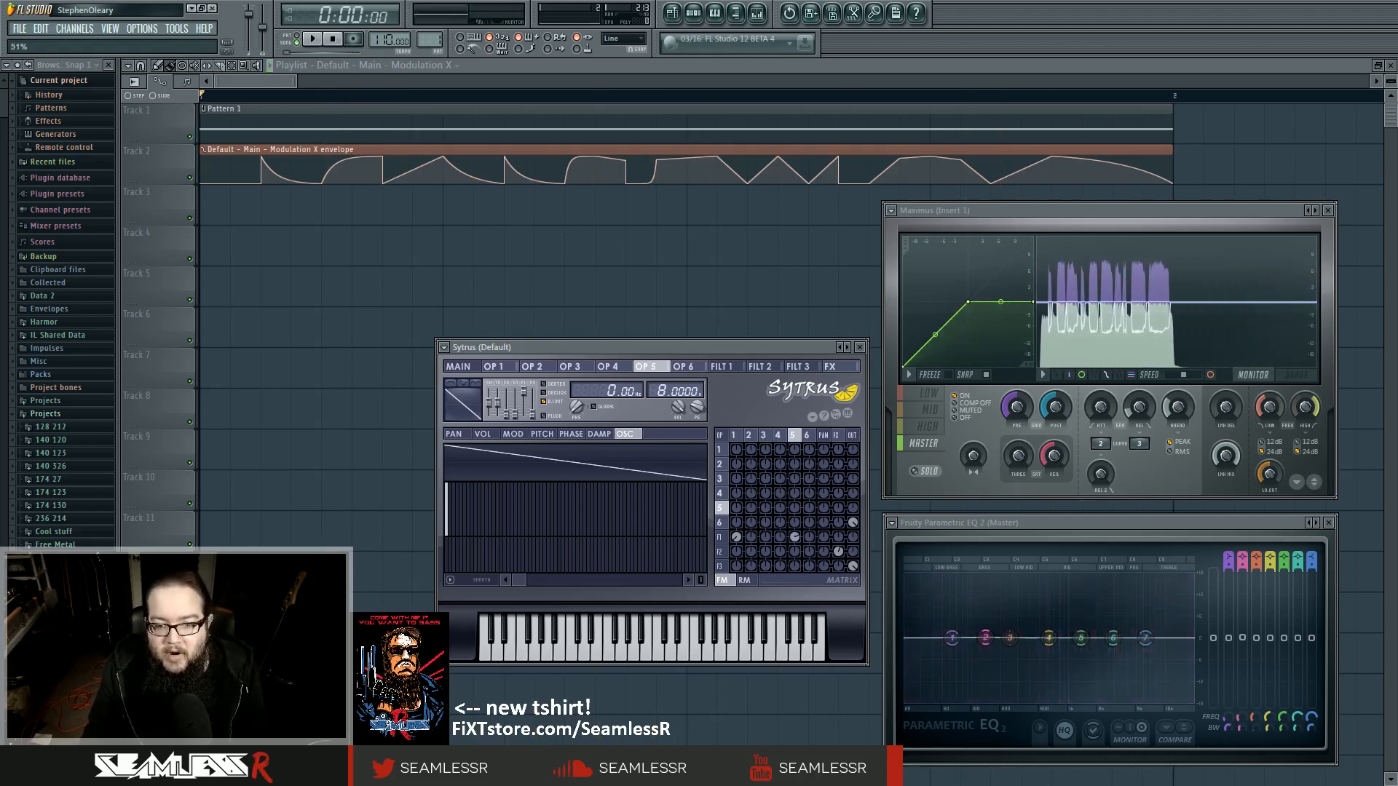
{"action": "key", "text": "space"}
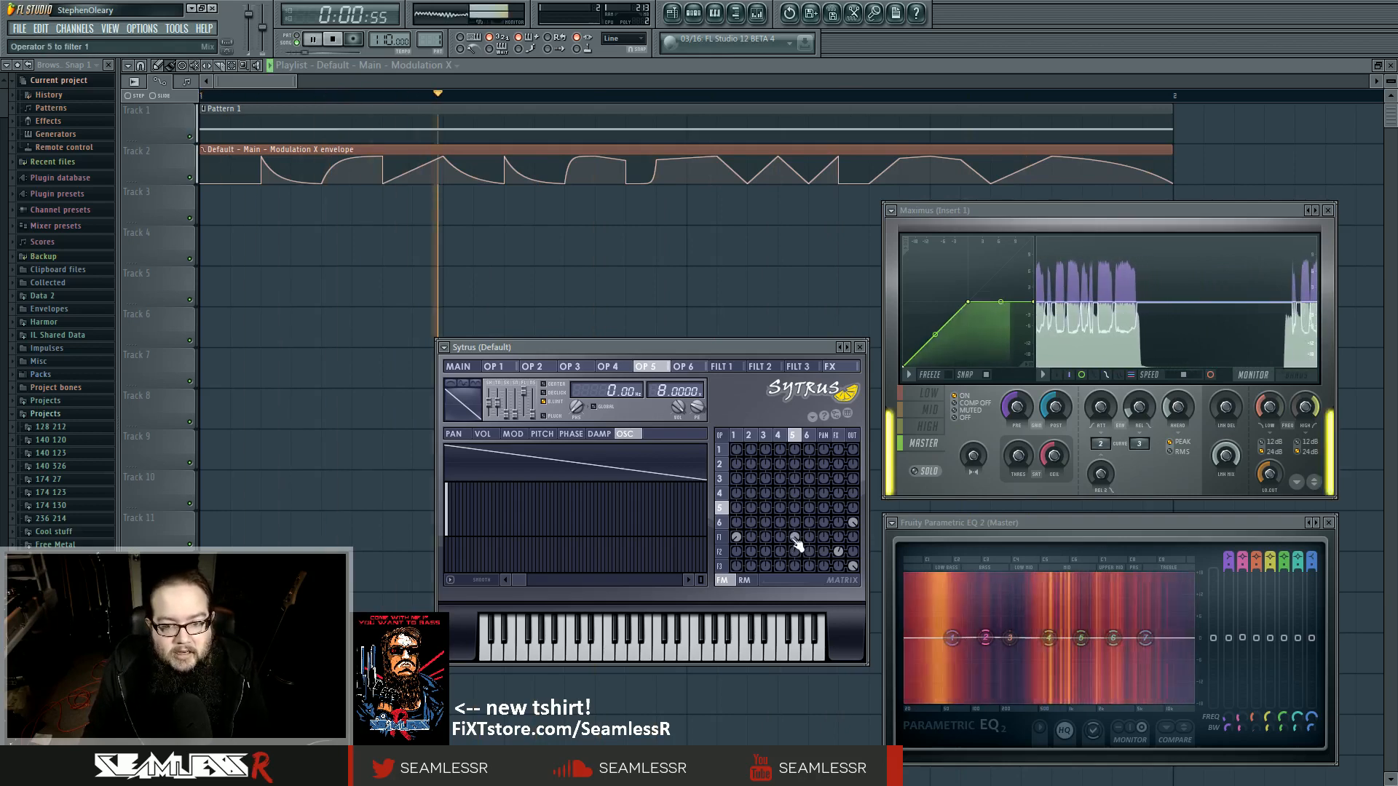
{"action": "key", "text": "space"}
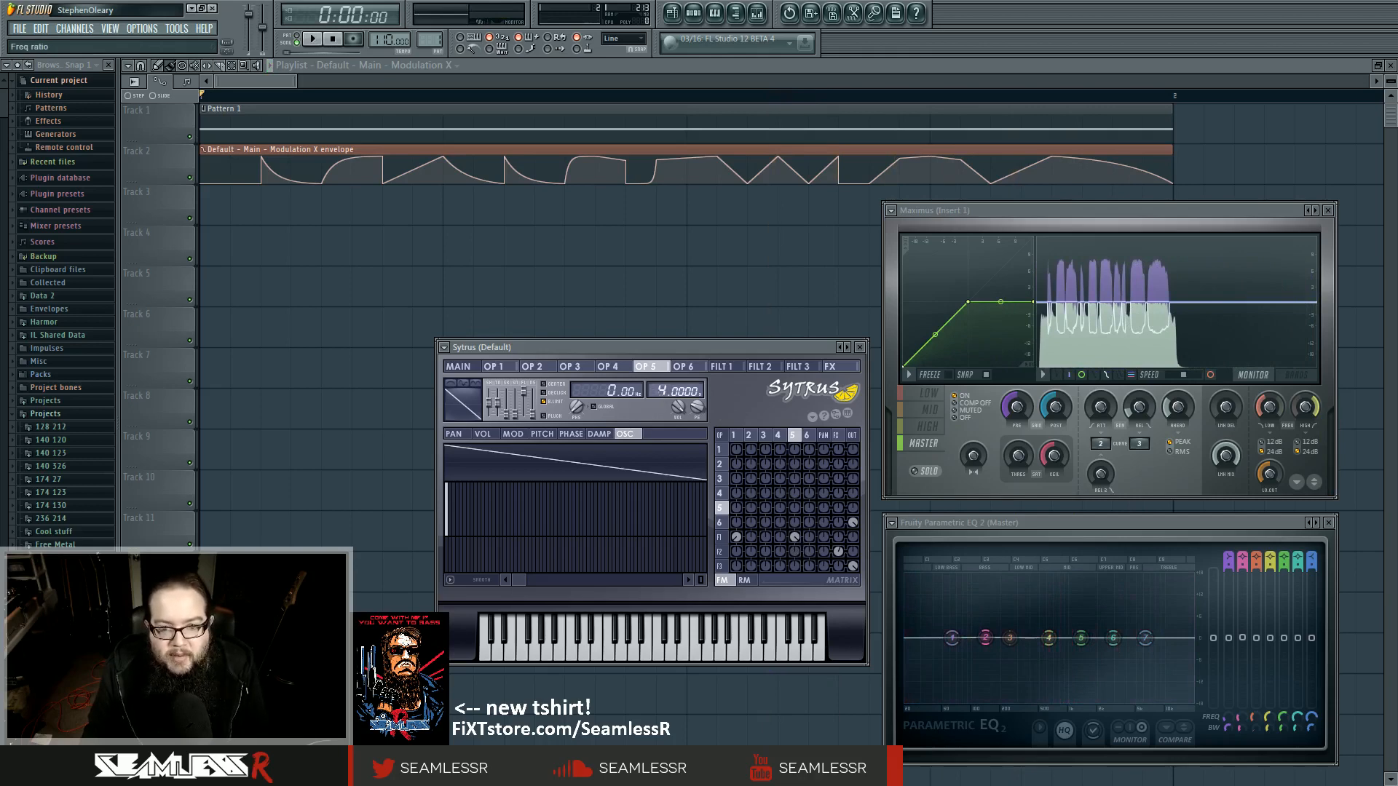
Step: Play the patch with operator 5's frequency ratio set to 4, and again with it set to 2
{"action": "key", "text": "space"}
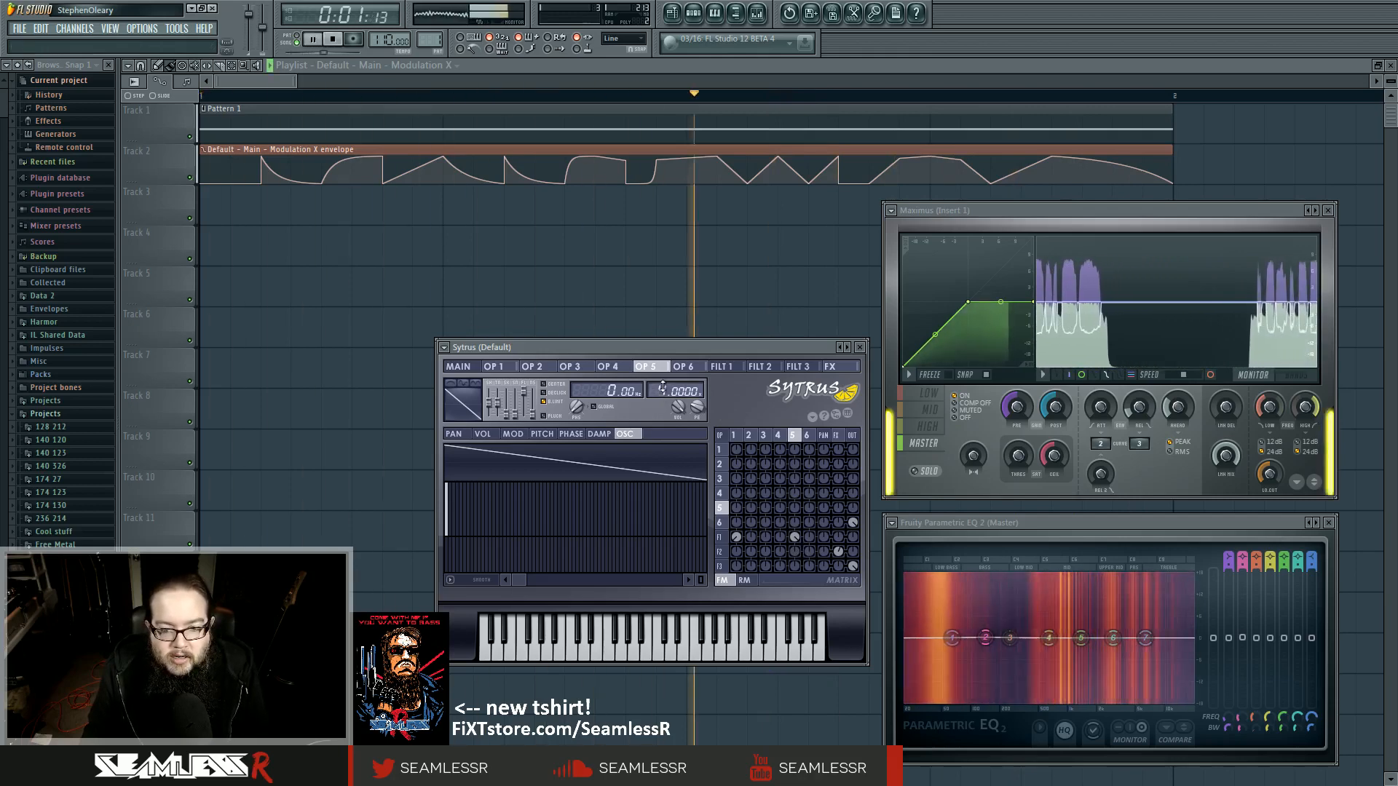
{"action": "key", "text": "space"}
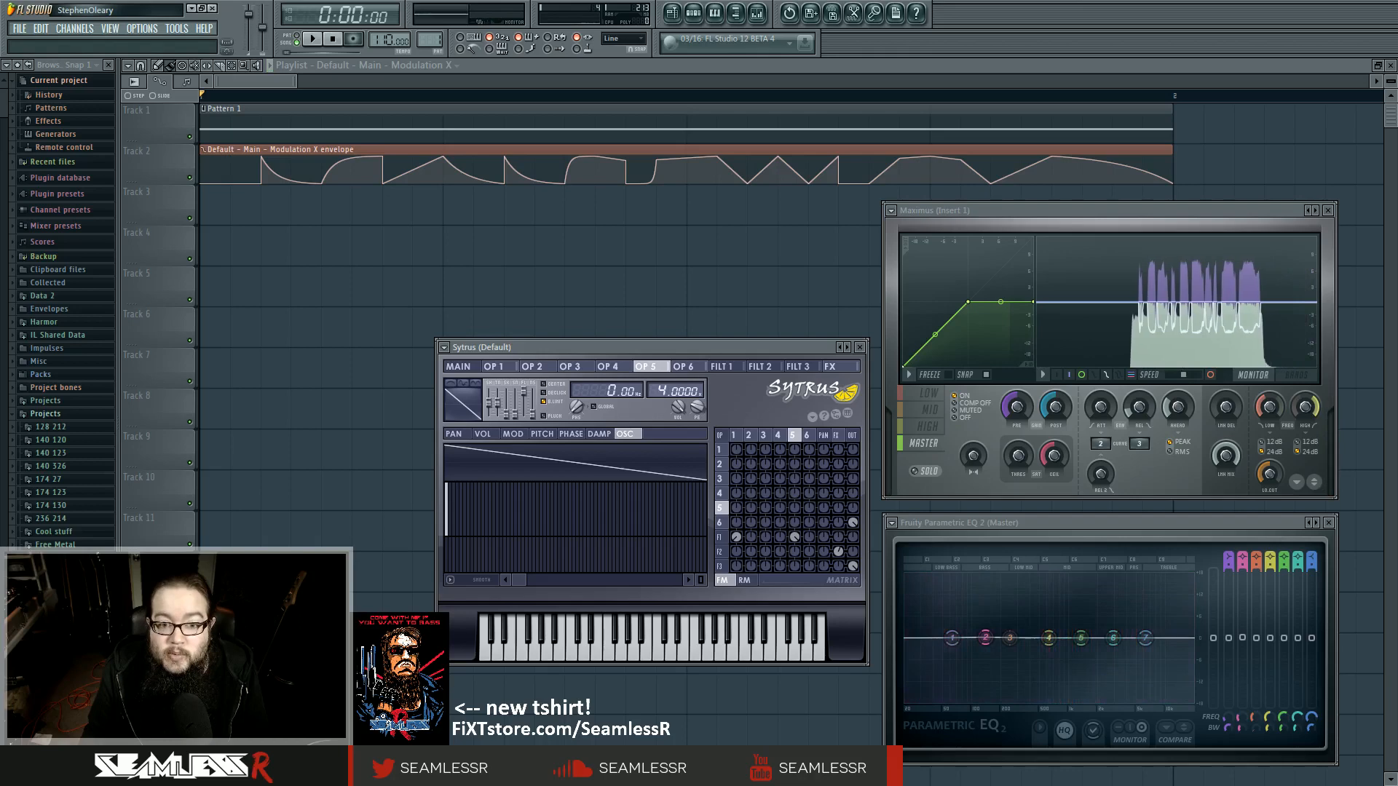
{"action": "key", "text": "space"}
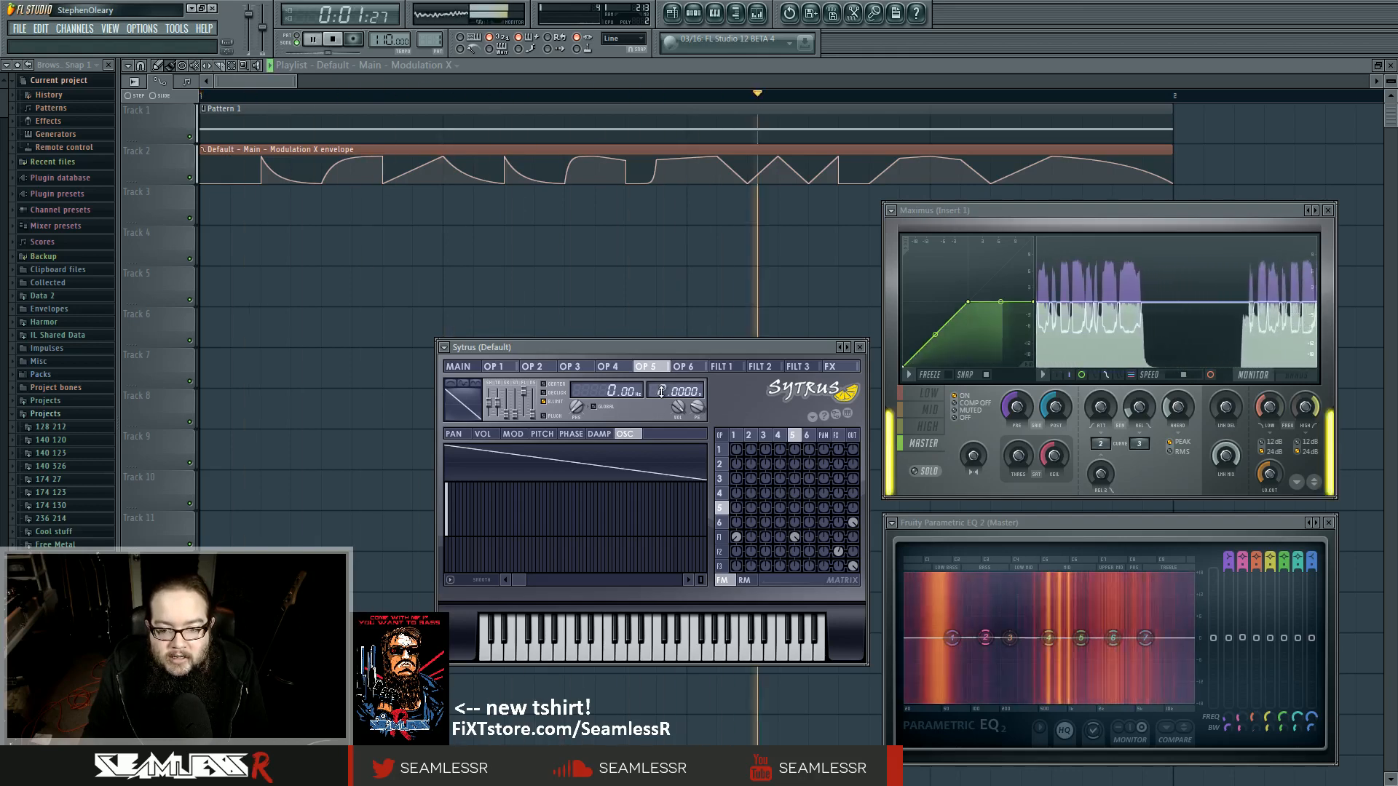
{"action": "key", "text": "space"}
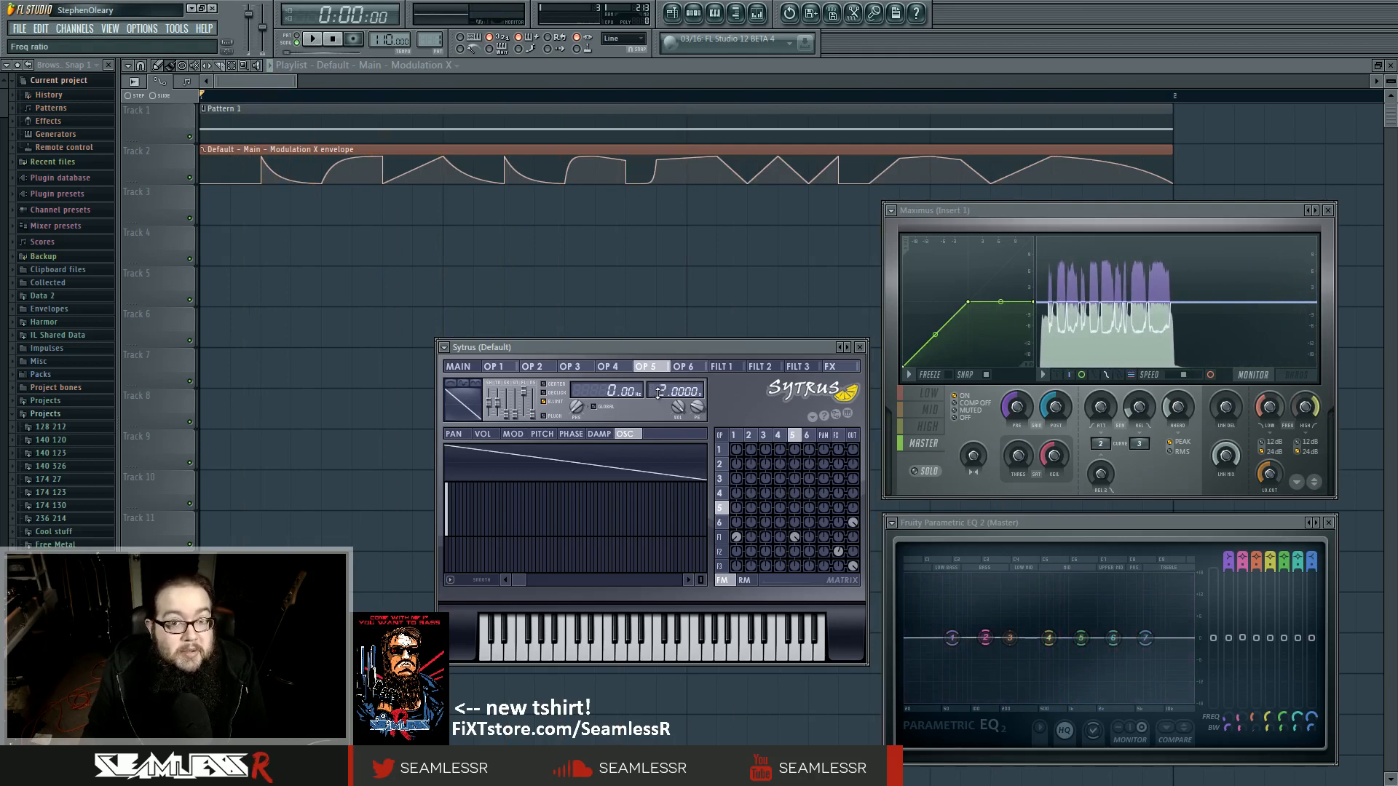
Step: Compare operator 5's frequency ratio at 8 and at 16 in playback, and set it back to 8
{"action": "key", "text": "space"}
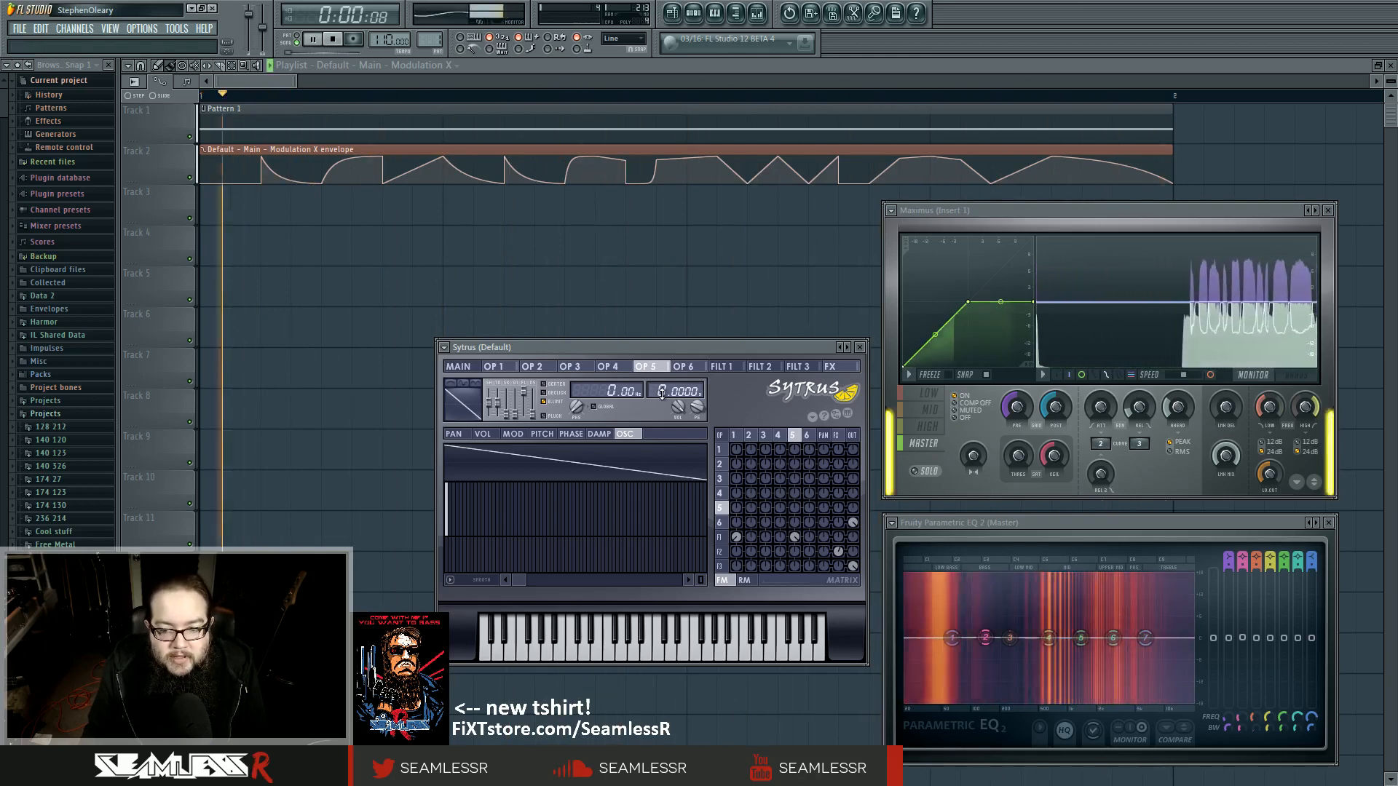
{"action": "key", "text": "space"}
{"action": "left_click_drag", "start_coordinate": [661, 394], "coordinate": [661, 377]}
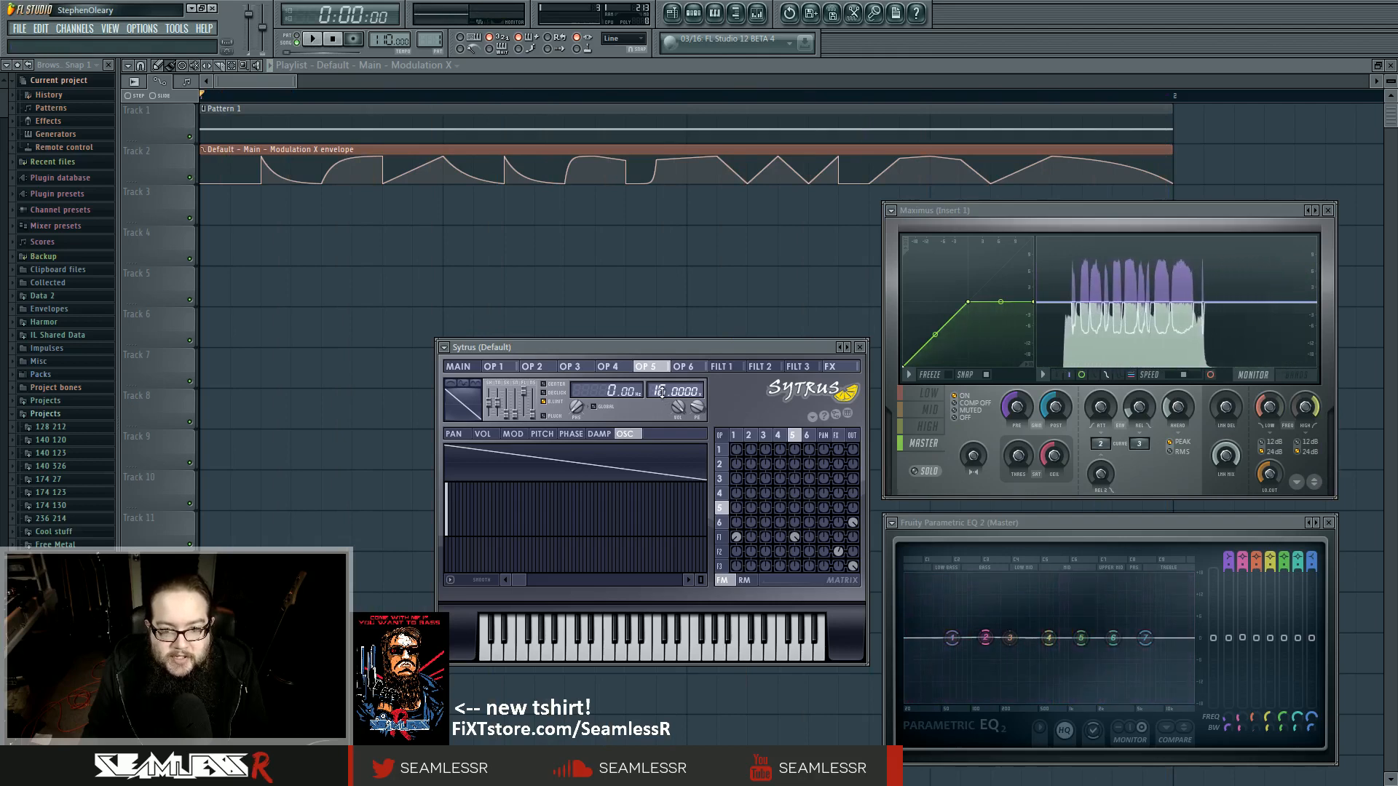
{"action": "key", "text": "space"}
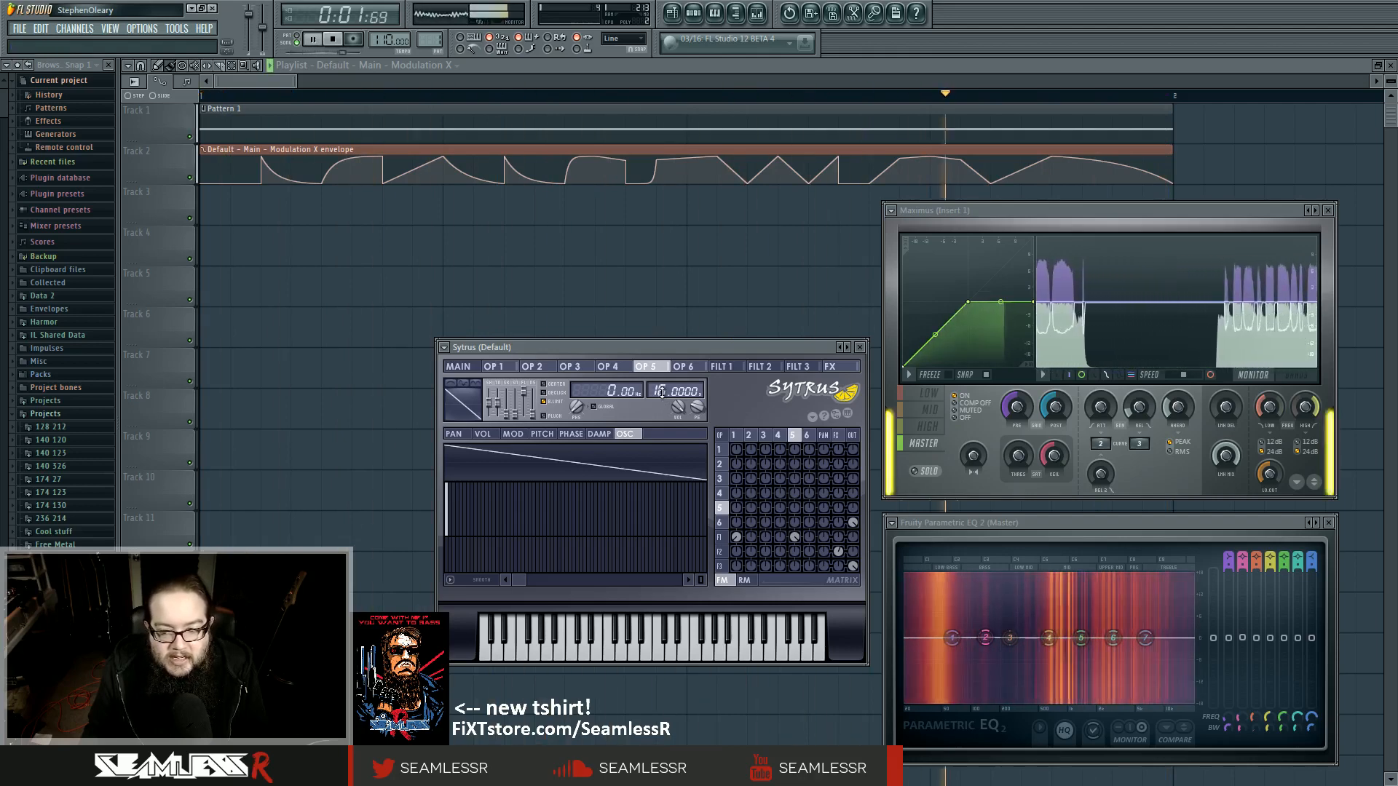
{"action": "key", "text": "space"}
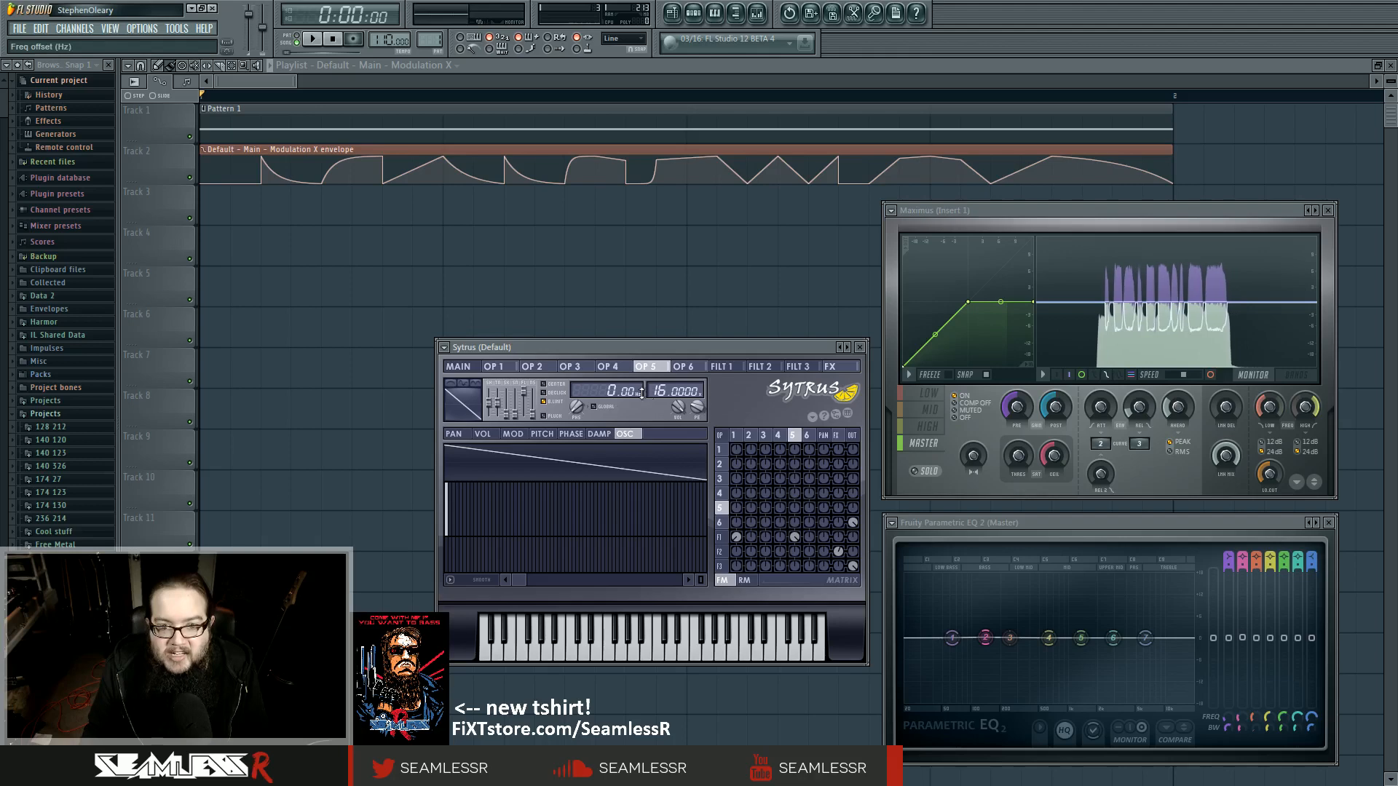
{"action": "left_click_drag", "start_coordinate": [661, 391], "coordinate": [662, 406]}
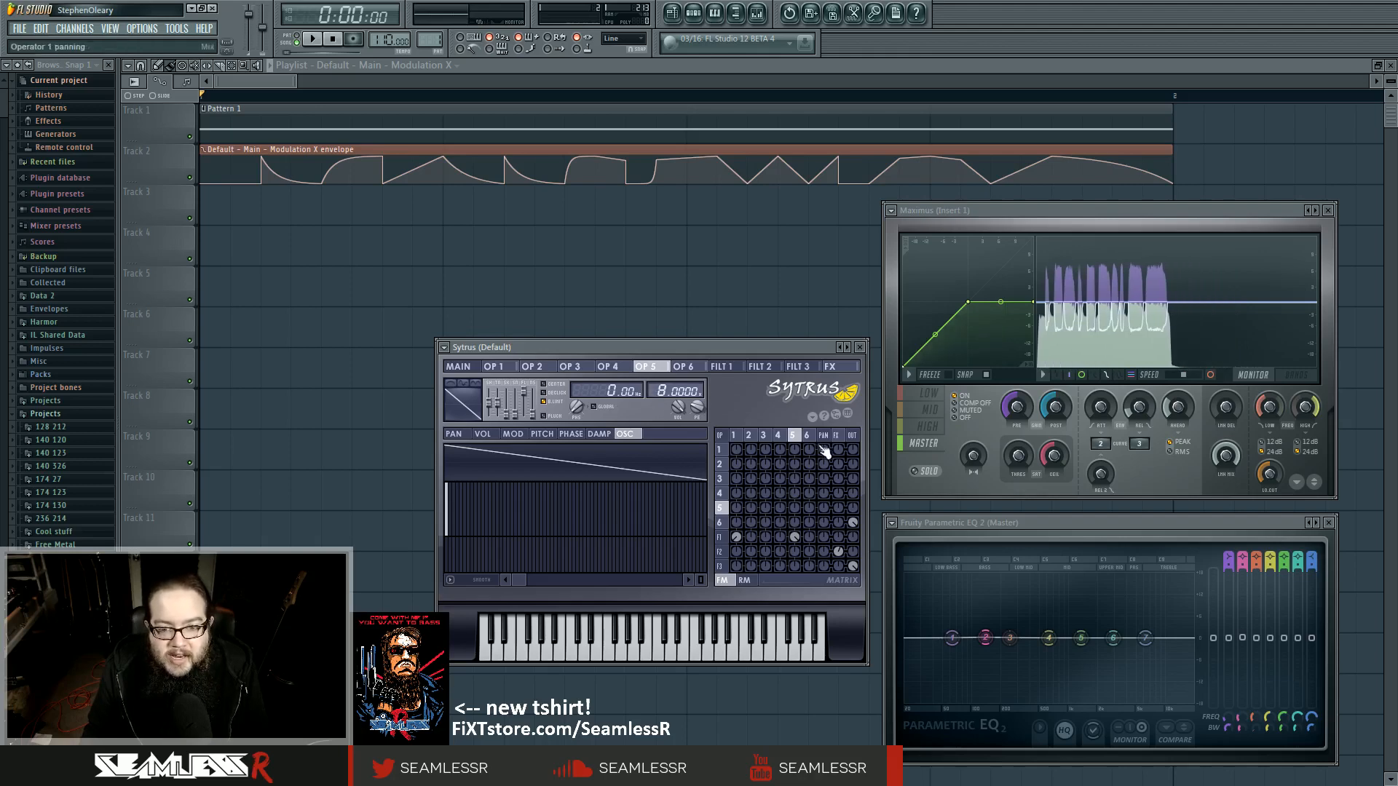
Step: Show operator 3, send it to filter 2, and compare its frequency ratio at 4 and at 2 in playback
{"action": "left_click", "coordinate": [763, 437]}
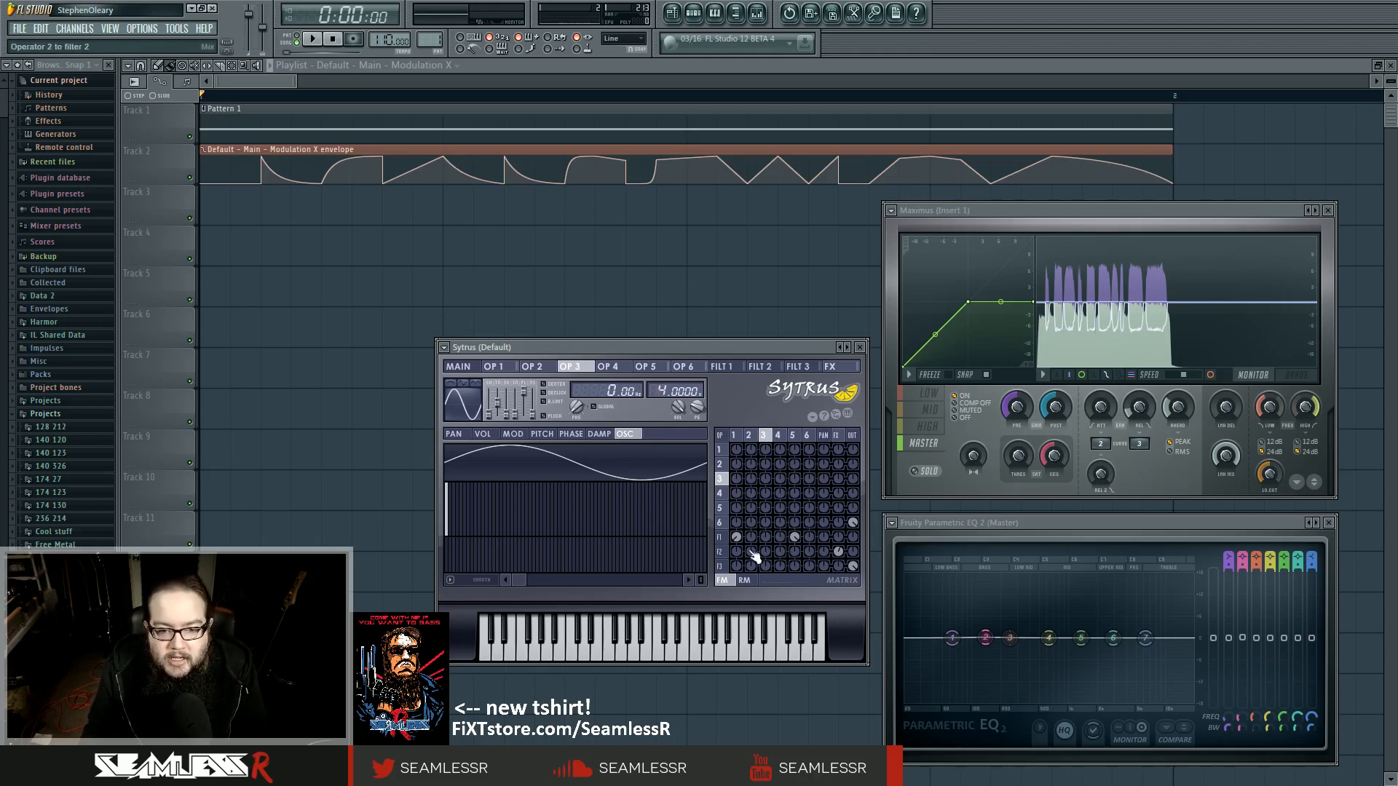
{"action": "key", "text": "space"}
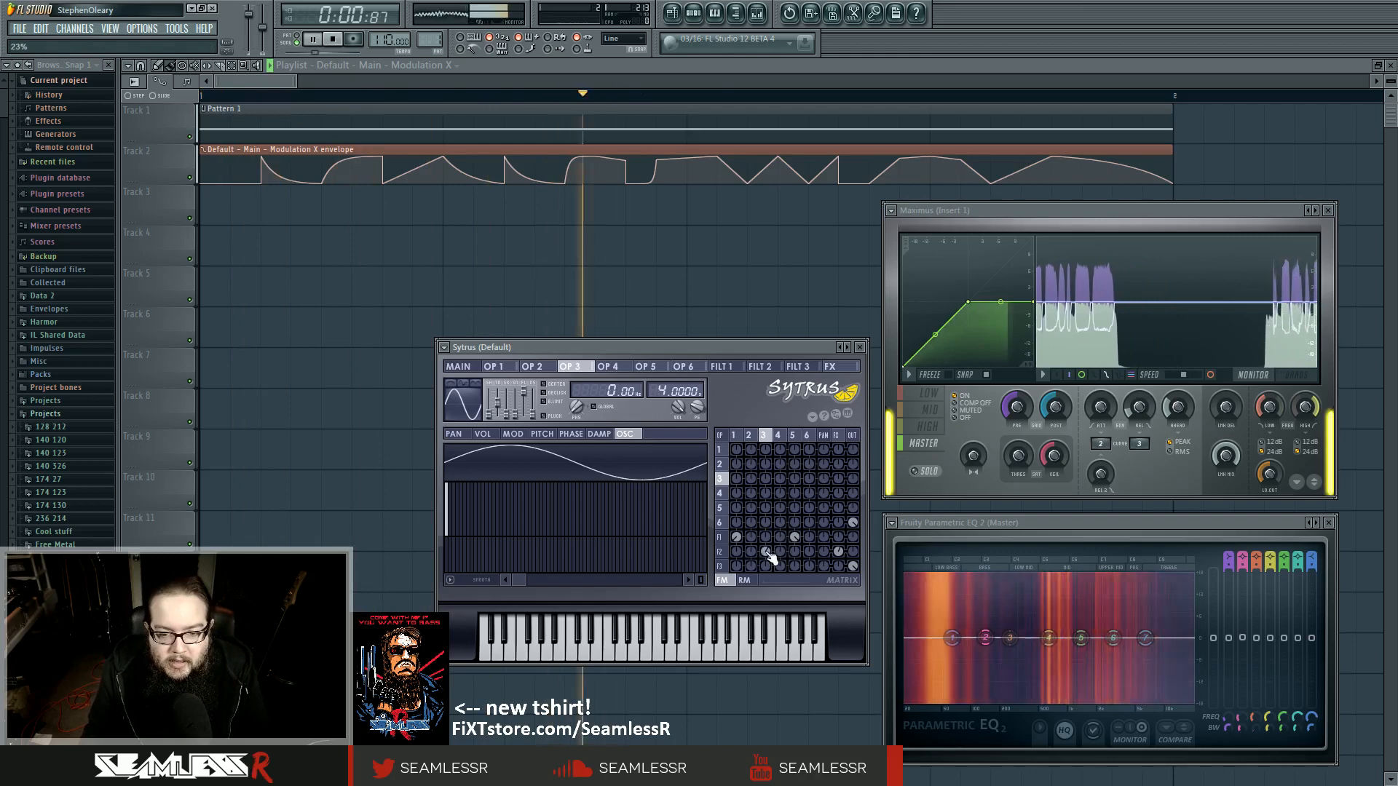
{"action": "key", "text": "space"}
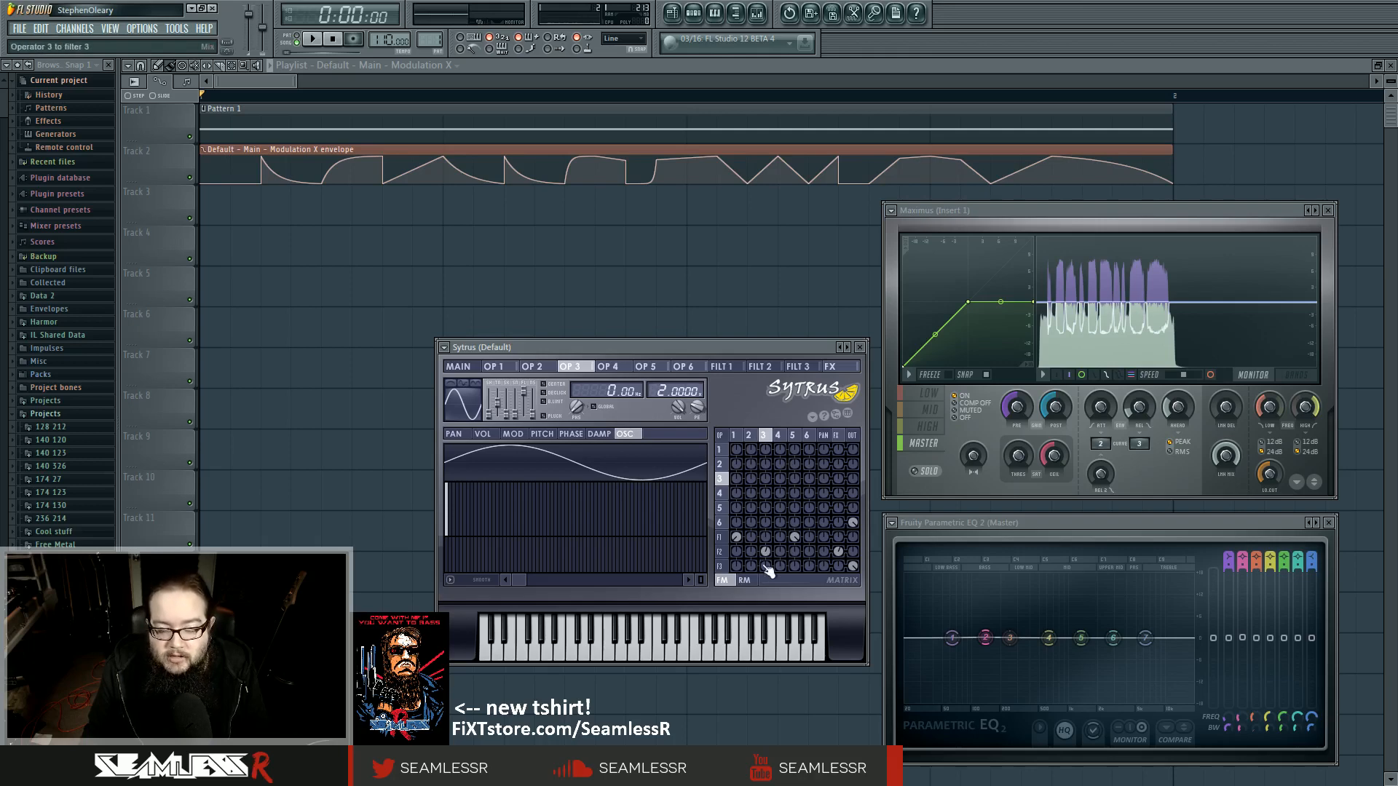
{"action": "key", "text": "space"}
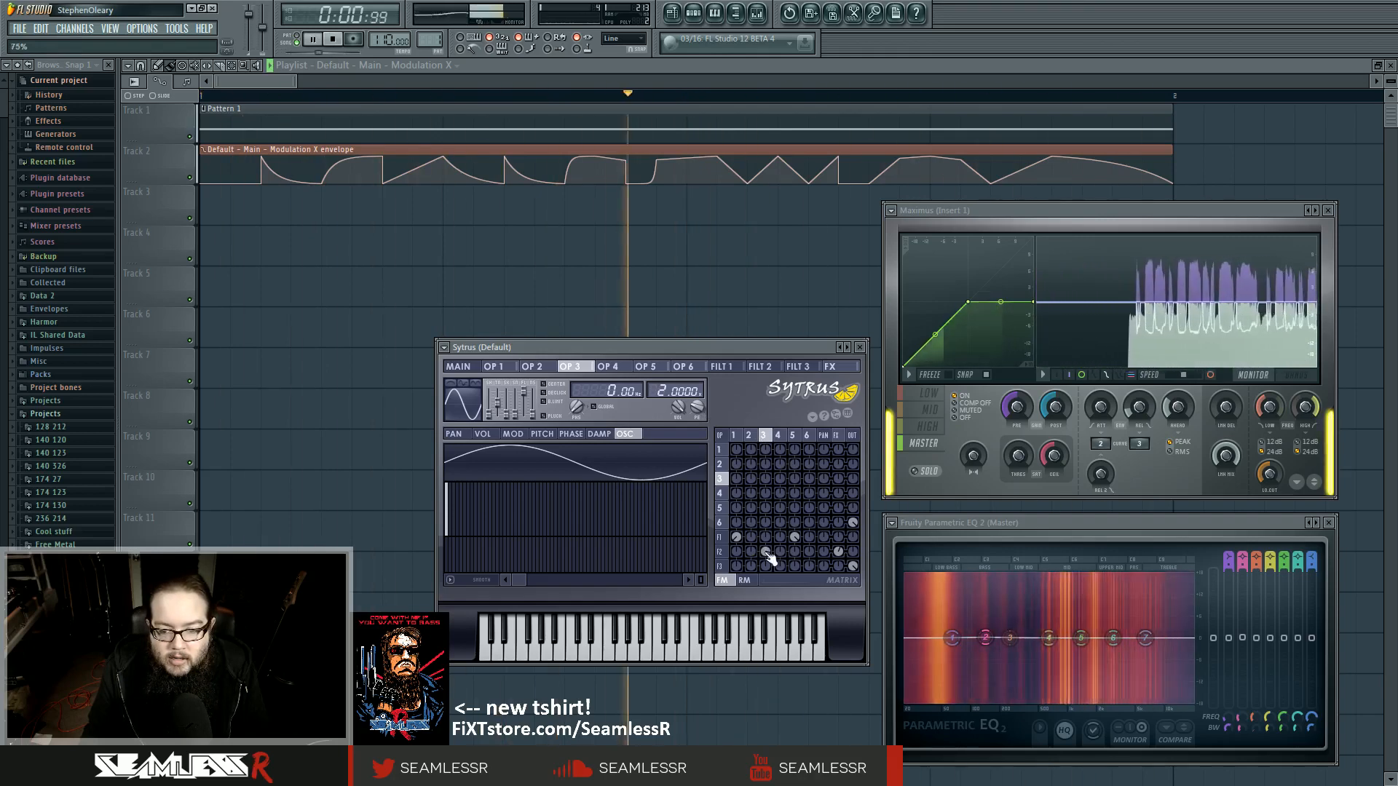
{"action": "key", "text": "space"}
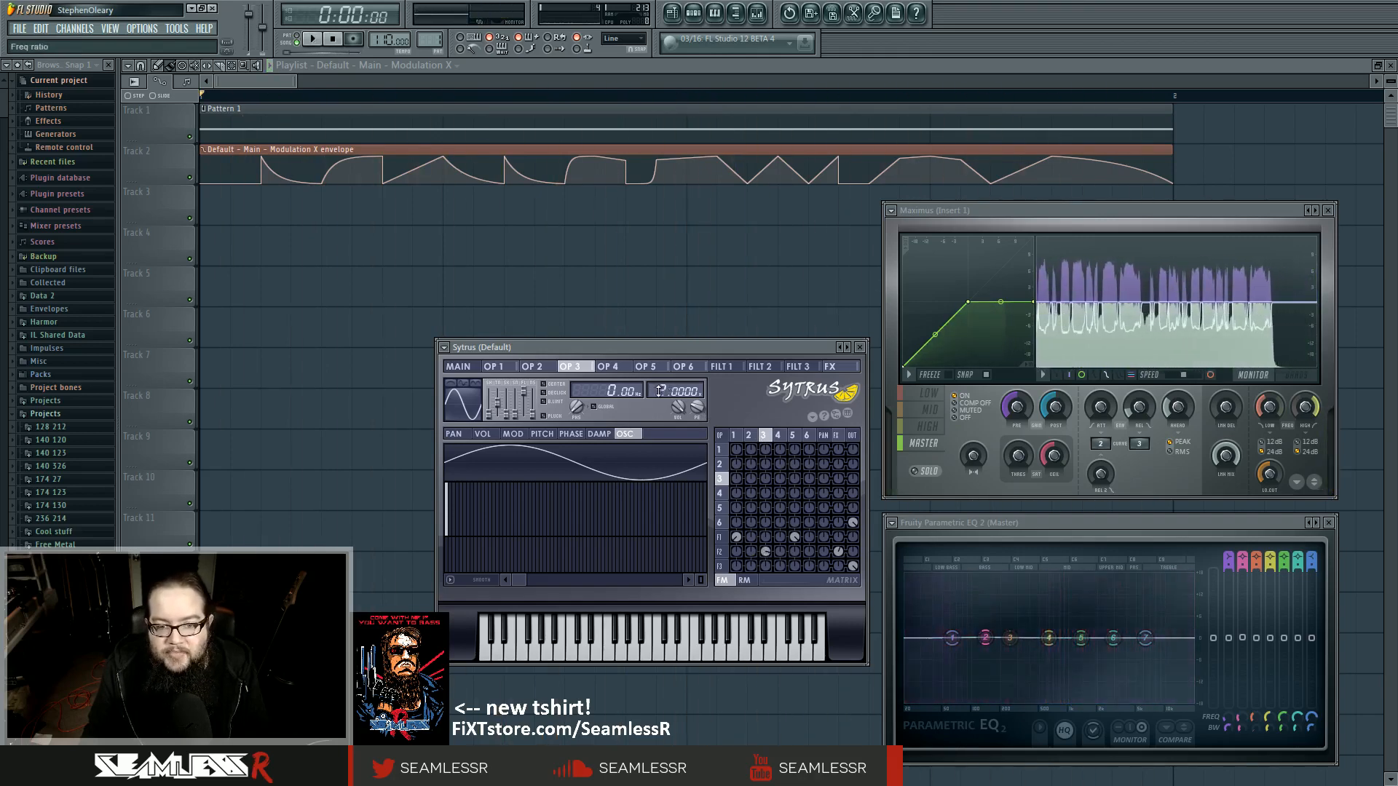
Step: Set operator 3's frequency ratio back to 4 and replay the patch while lowering its send to filter 2 to 48%
{"action": "left_click_drag", "start_coordinate": [664, 392], "coordinate": [664, 379]}
{"action": "key", "text": "space"}
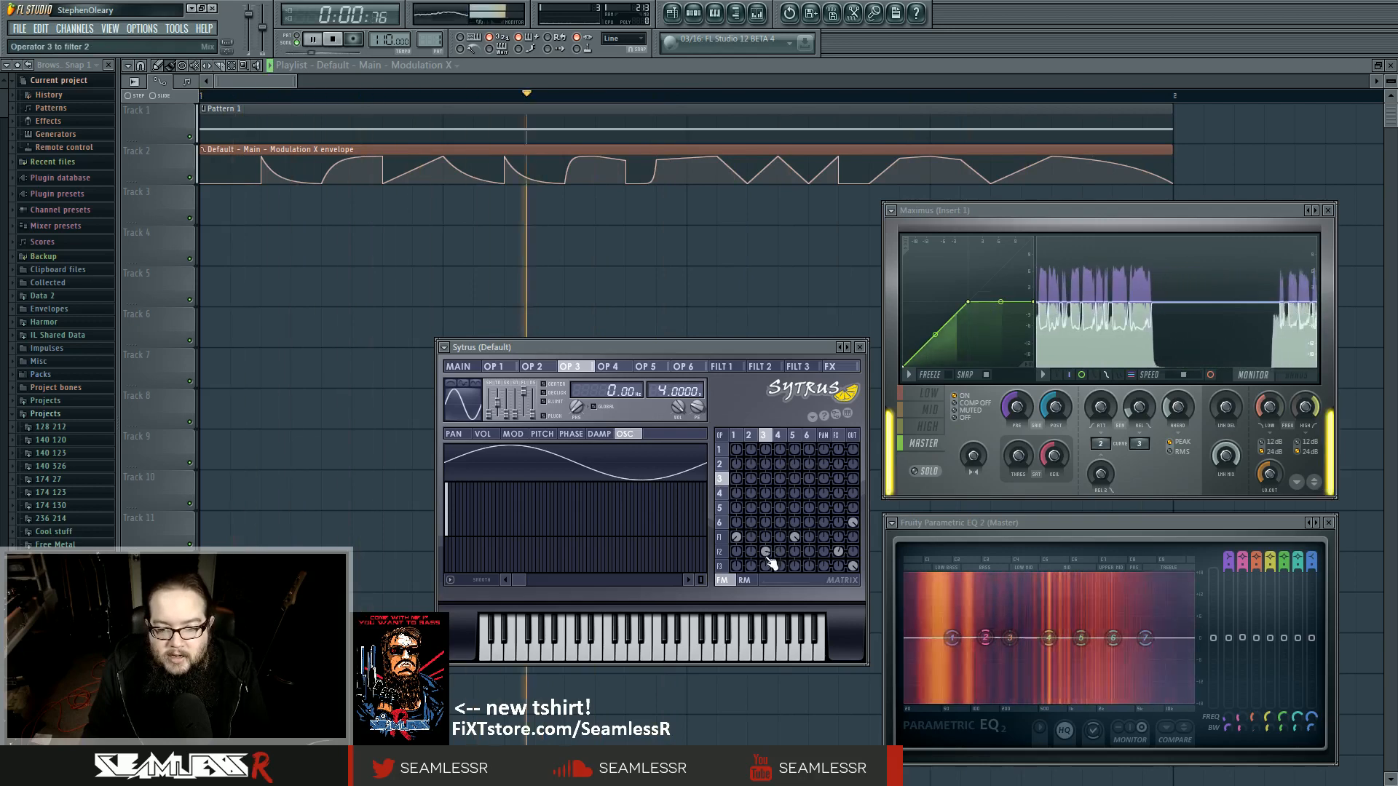
{"action": "scroll", "coordinate": [768, 556], "scroll_direction": "down", "scroll_amount": 6}
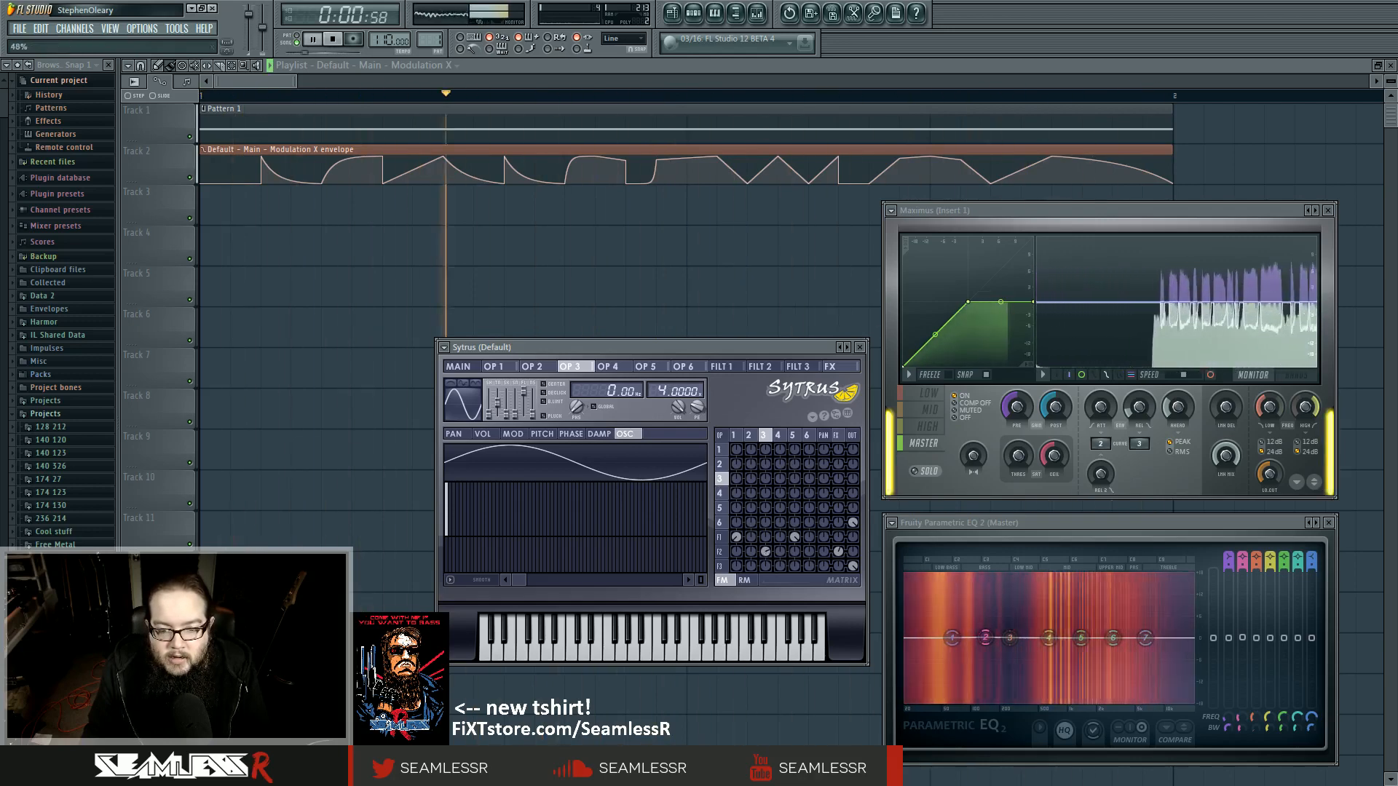
{"action": "key", "text": "space"}
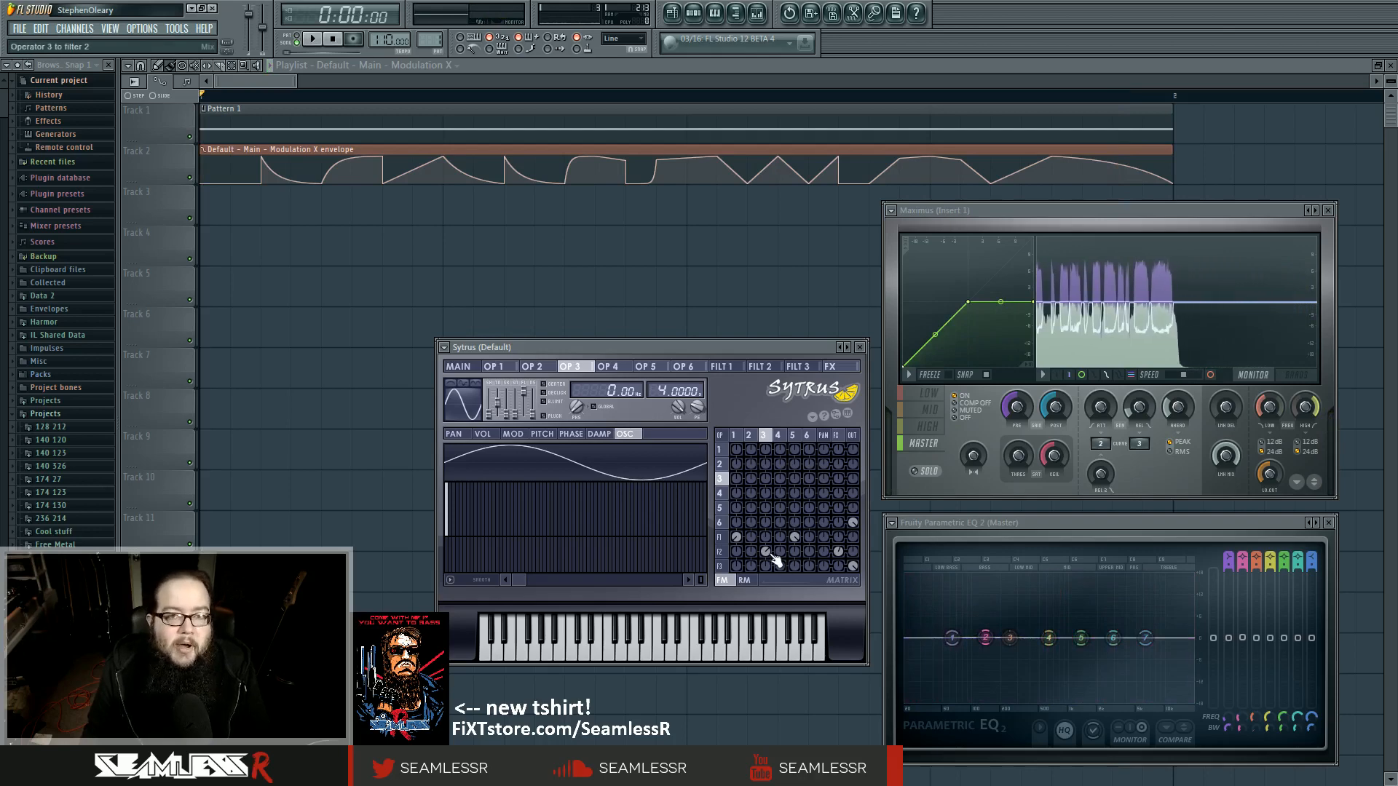
{"action": "key", "text": "space"}
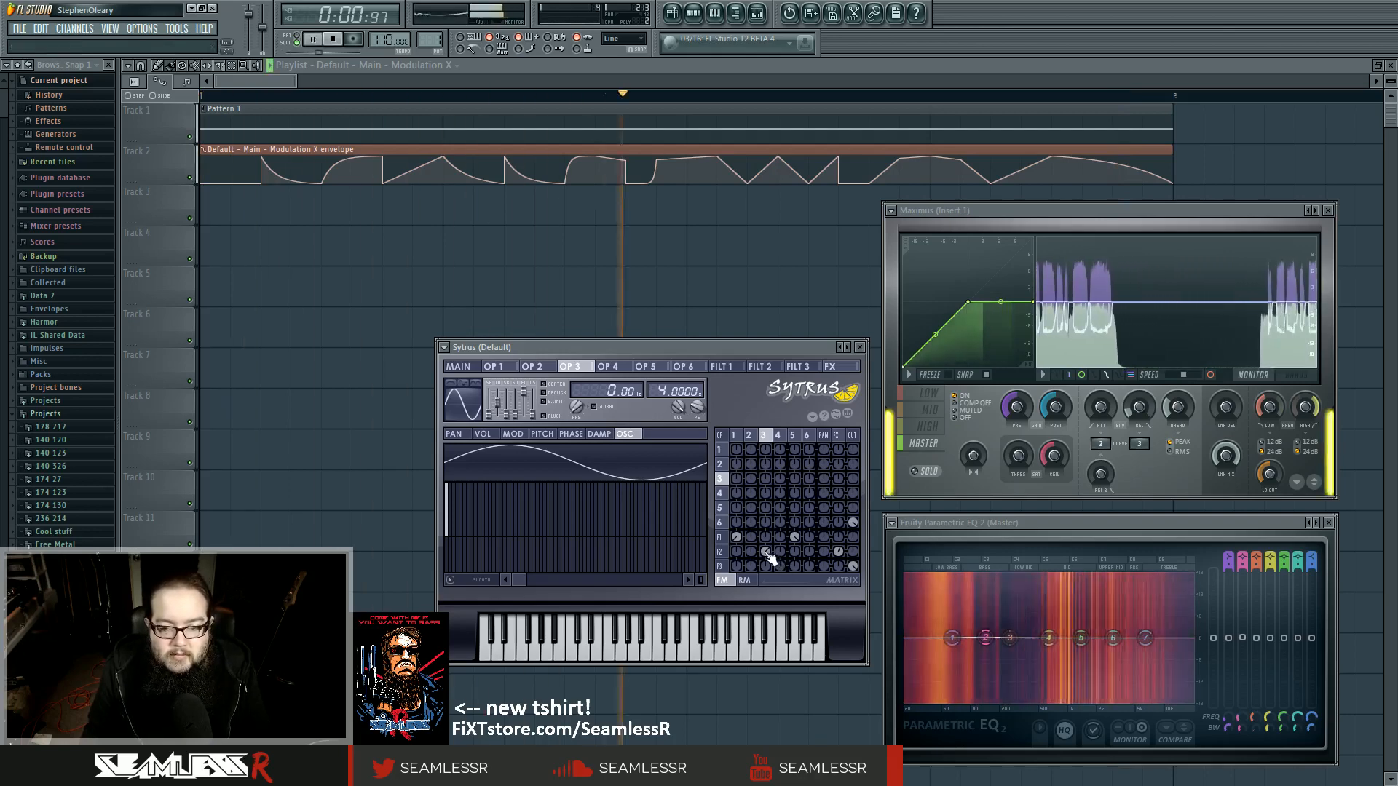
{"action": "key", "text": "space"}
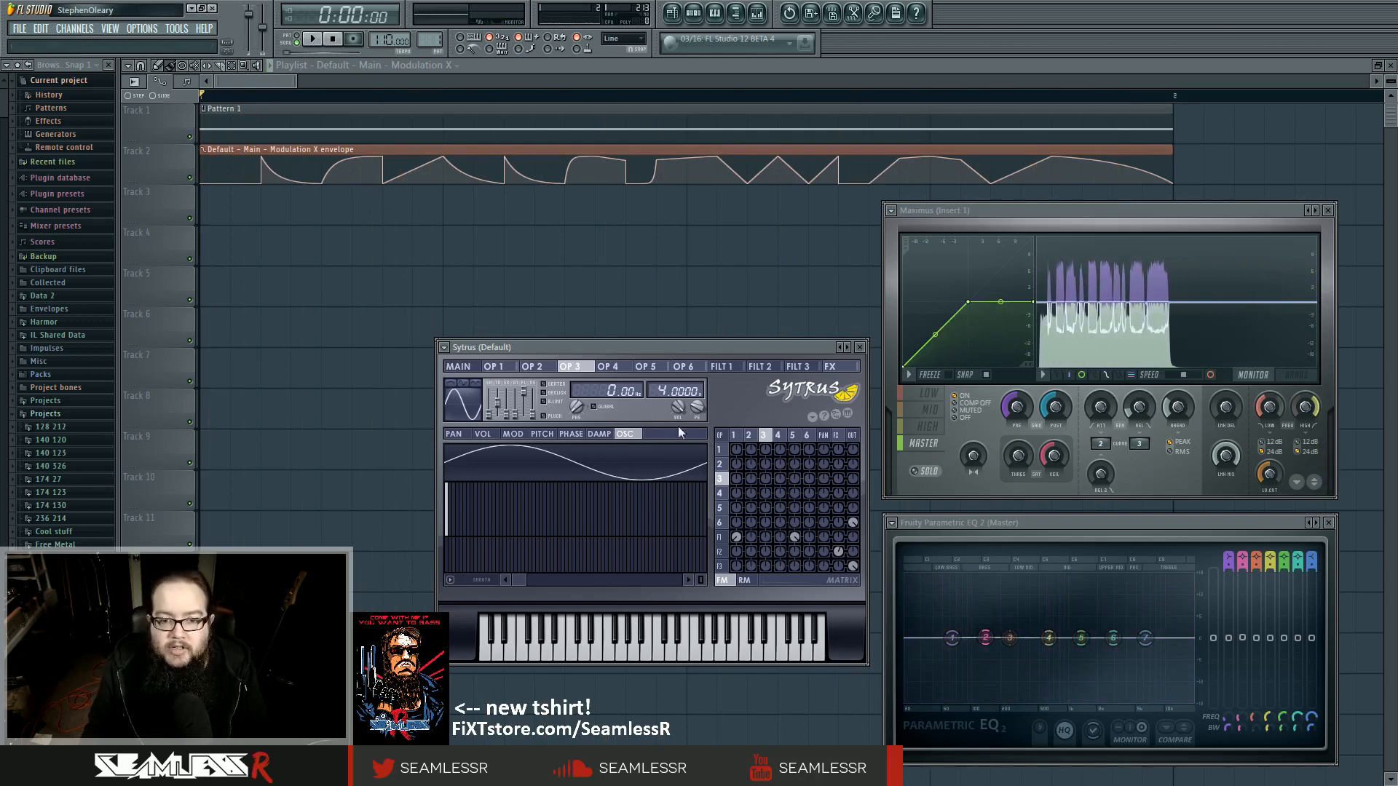
Step: Review the oscillators of operators 1, 2 and 3, and play the patch while checking the operator sends to the filters
{"action": "left_click", "coordinate": [733, 434]}
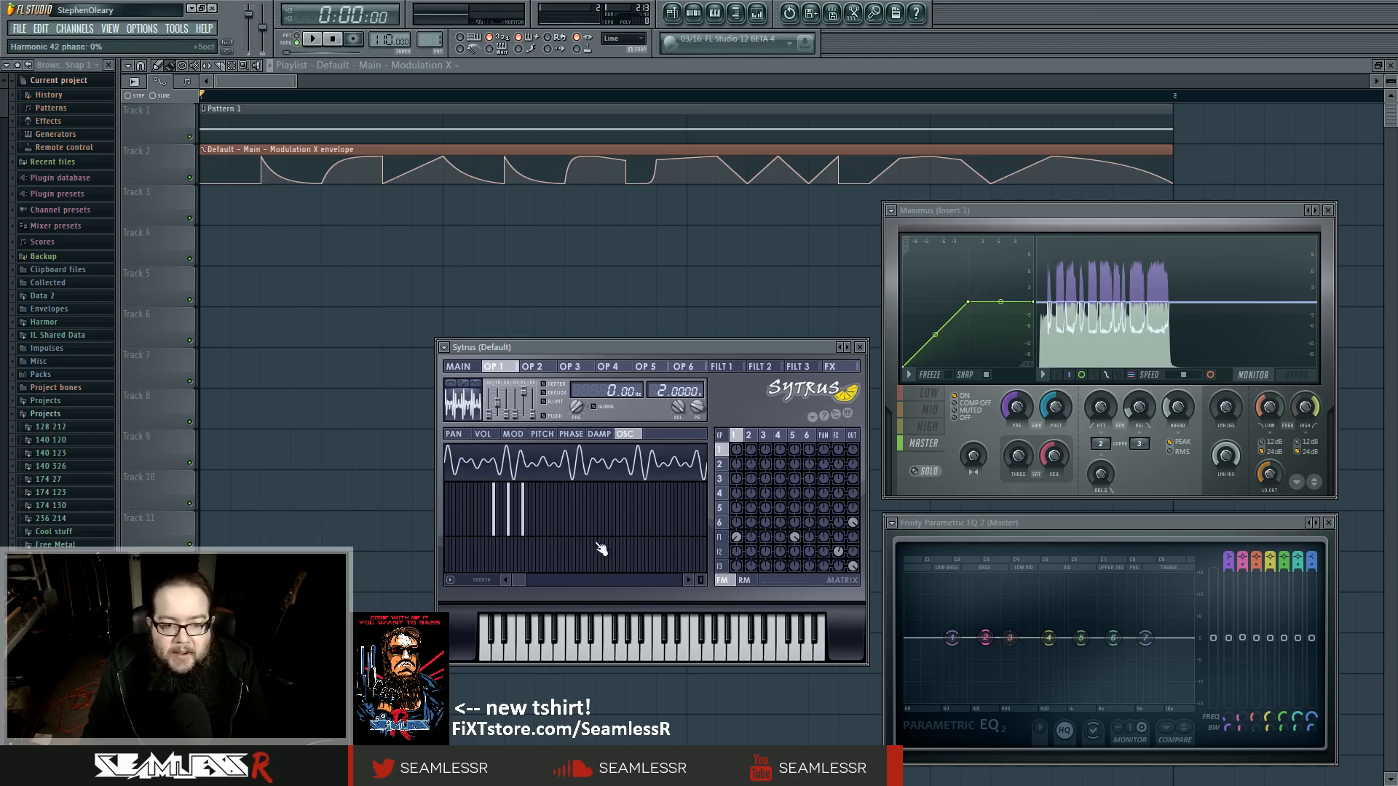
{"action": "left_click", "coordinate": [748, 435]}
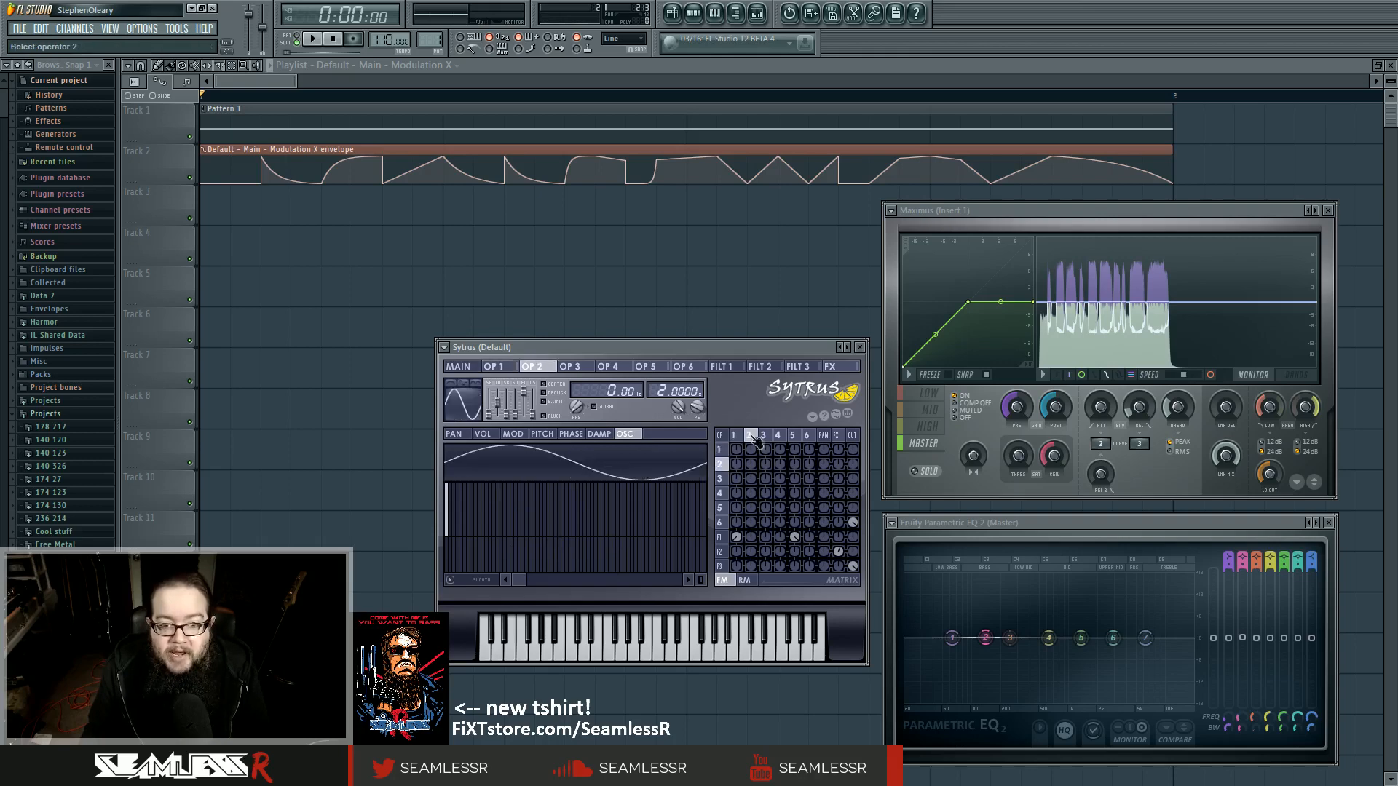
{"action": "left_click", "coordinate": [763, 435]}
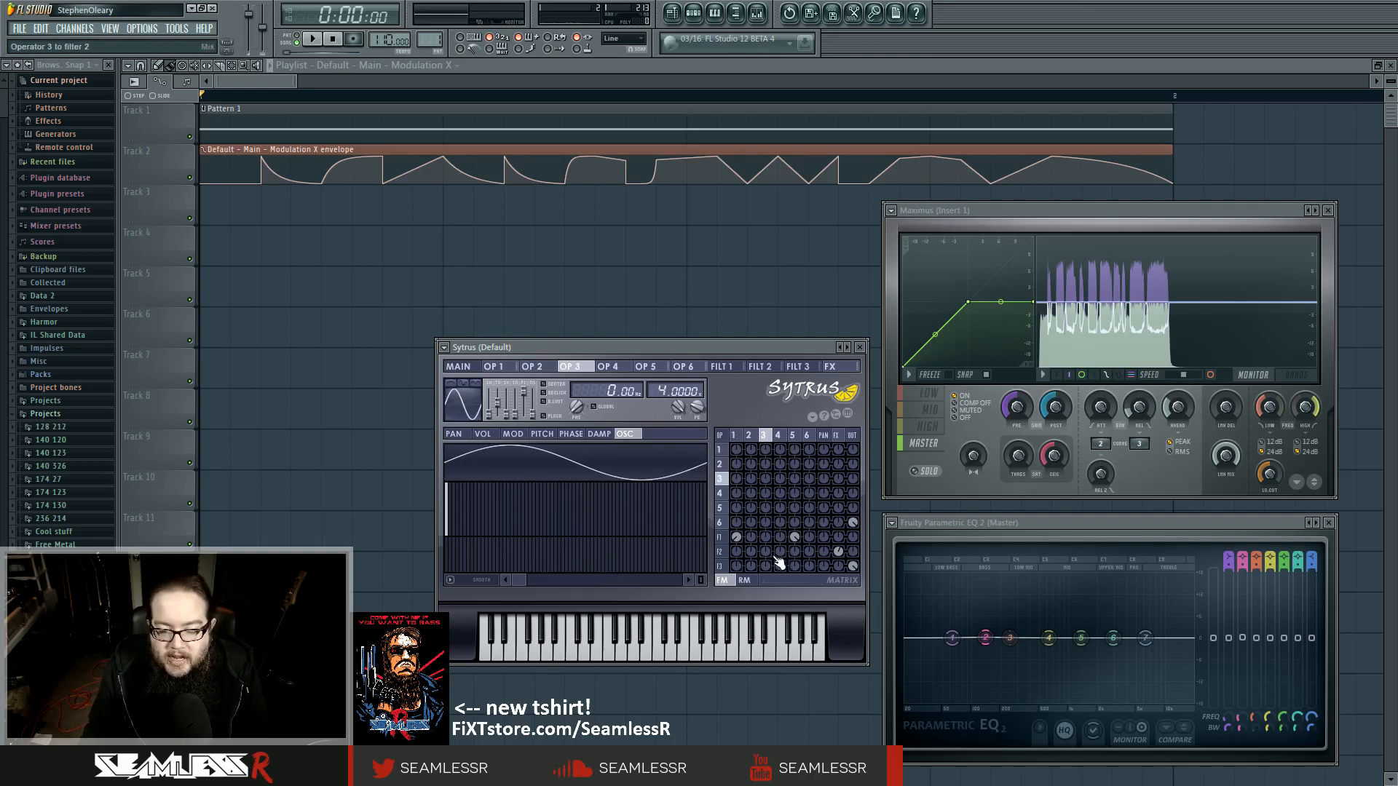
{"action": "key", "text": "space"}
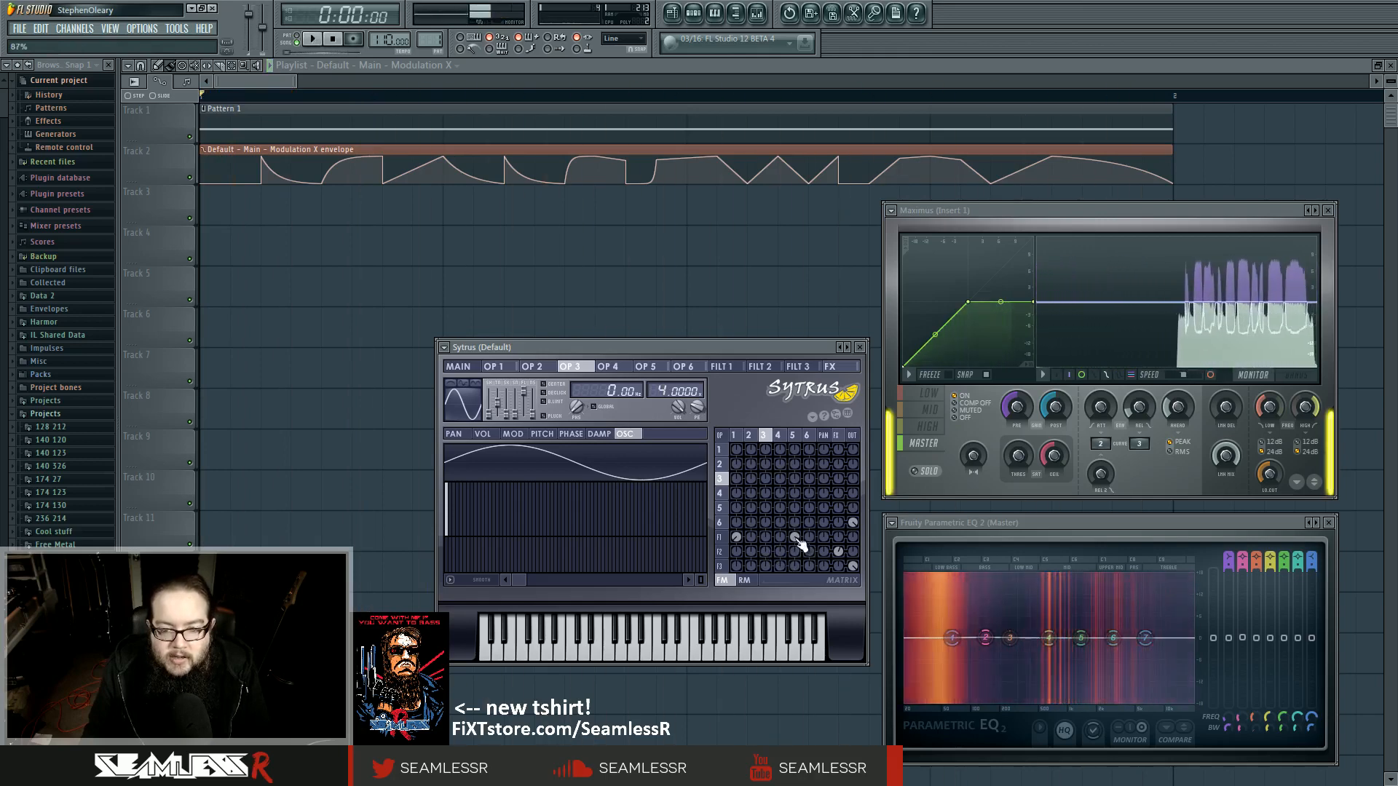
{"action": "key", "text": "space"}
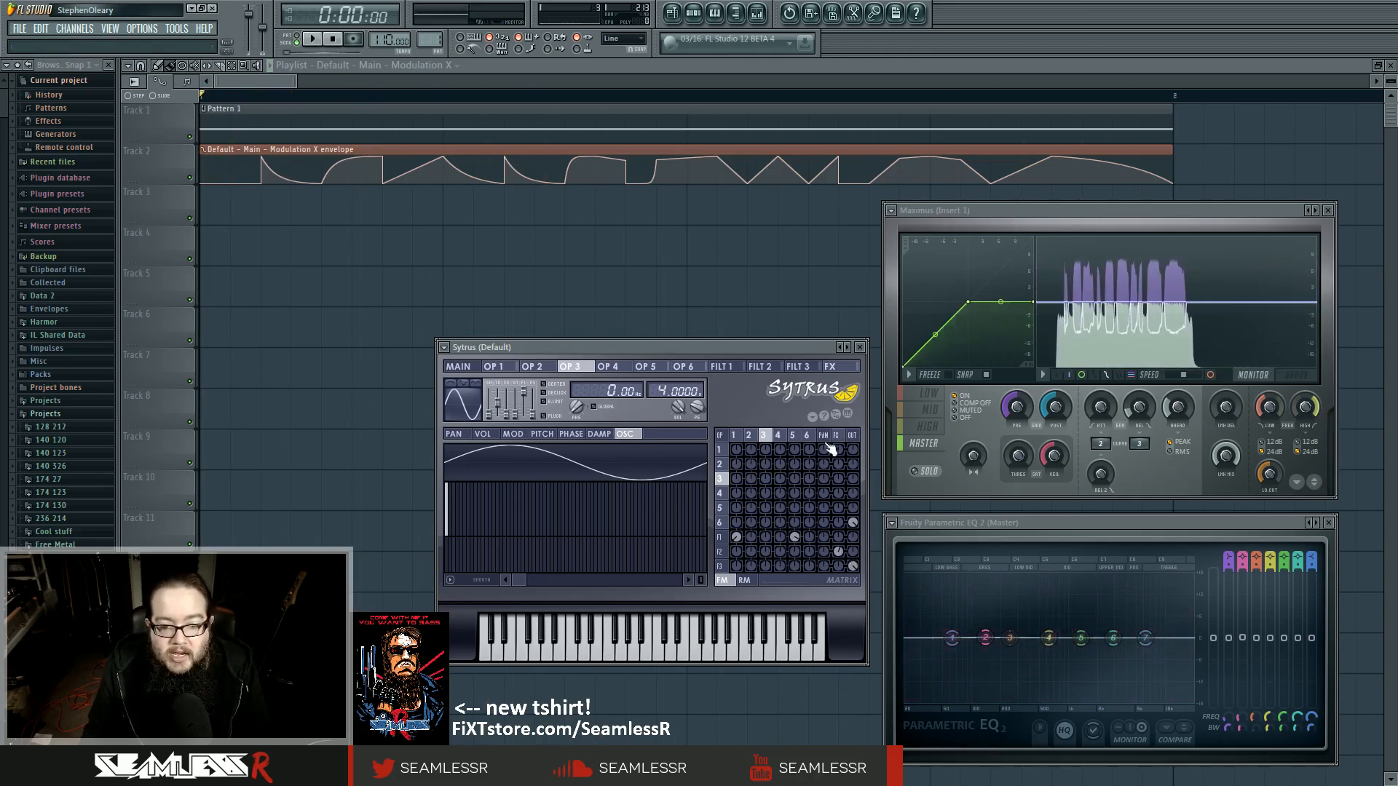
Step: Show filter 2, play the patch with operator 6's and filter 3's output sends off, and turn both sends back on
{"action": "left_click", "coordinate": [729, 551]}
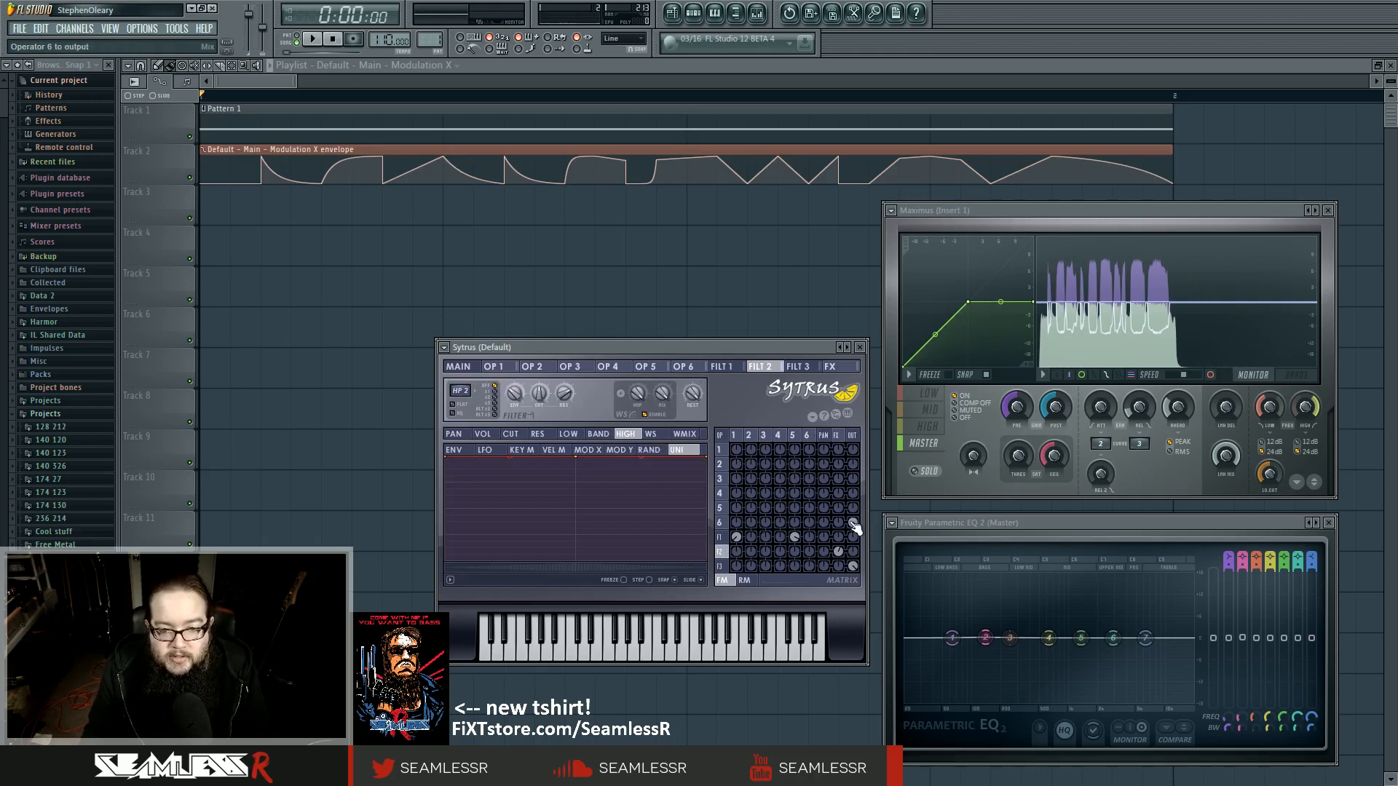
{"action": "key", "text": "space"}
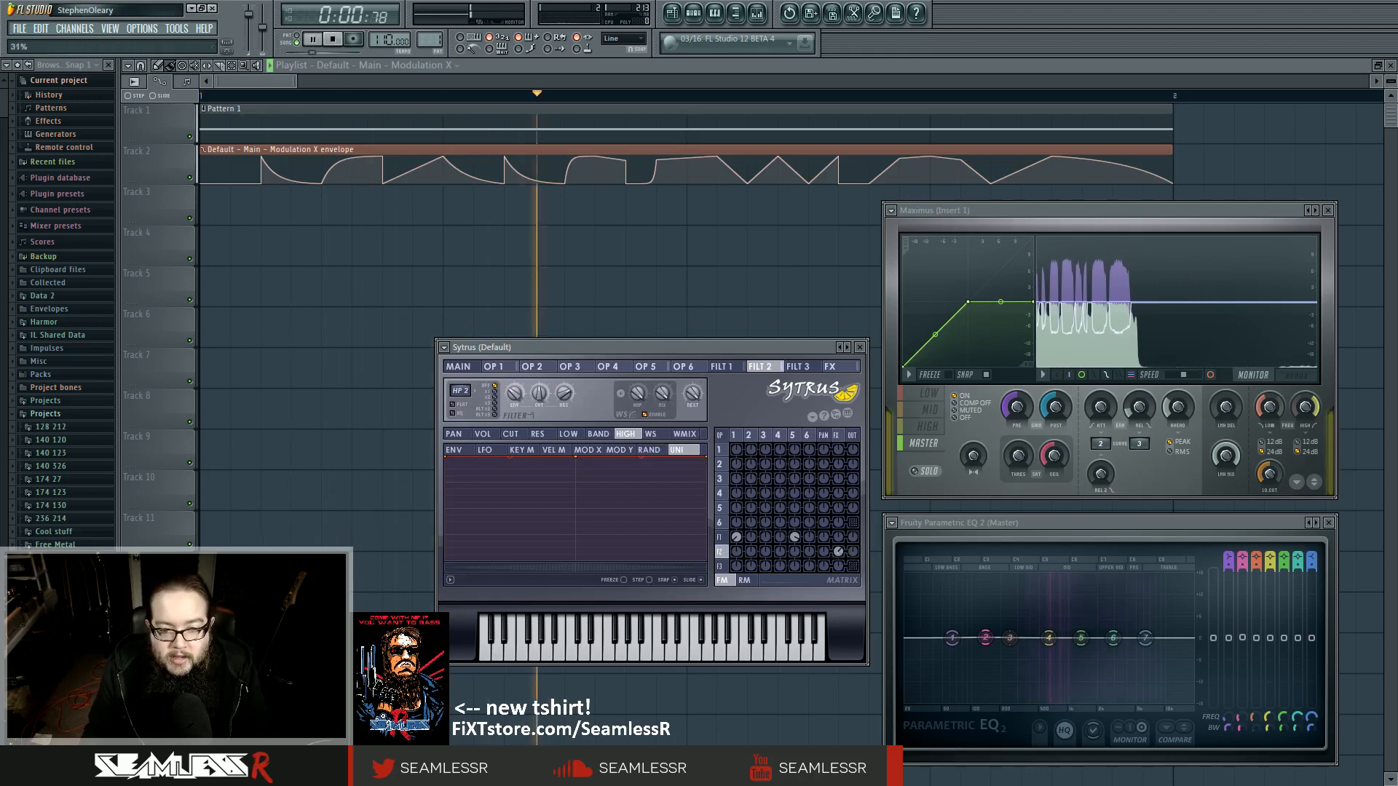
{"action": "key", "text": "space"}
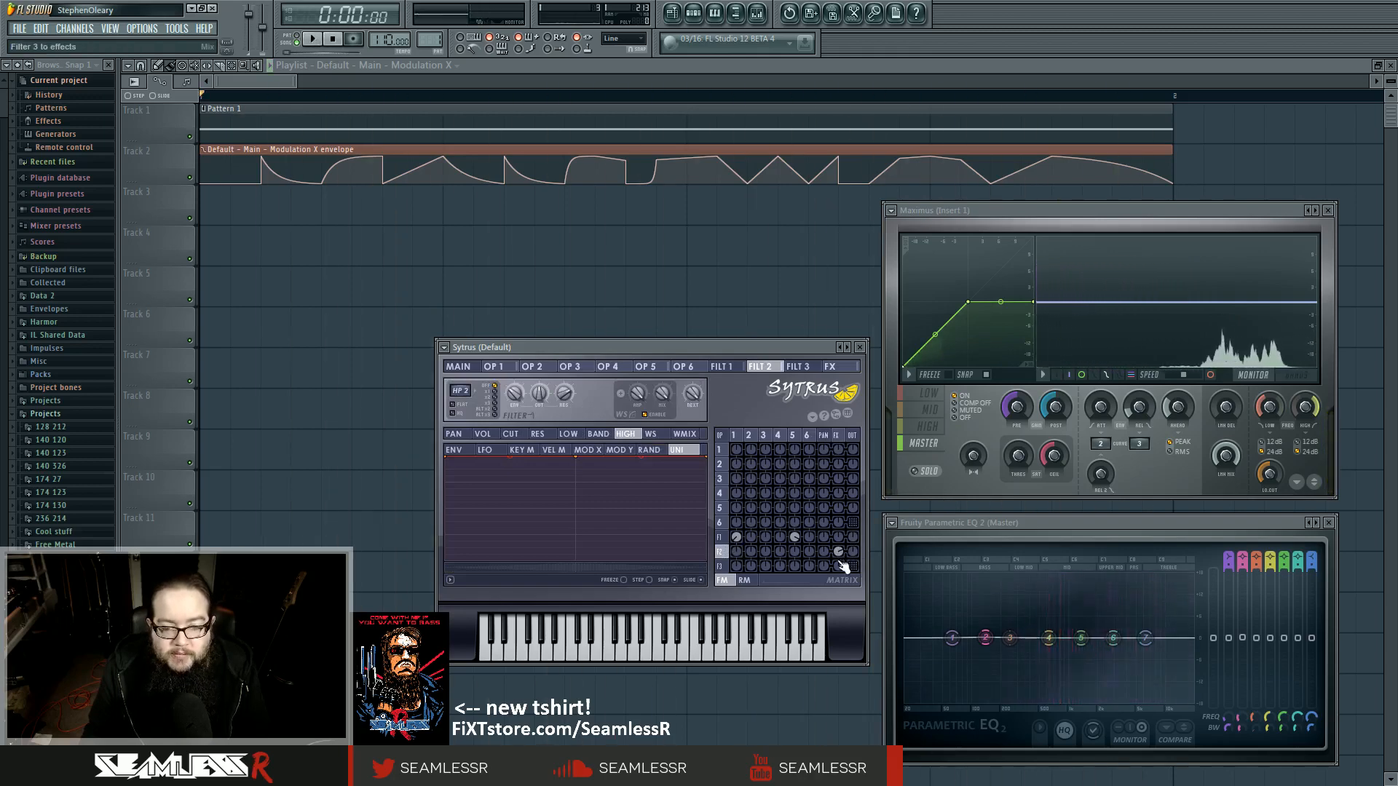
{"action": "key", "text": "space"}
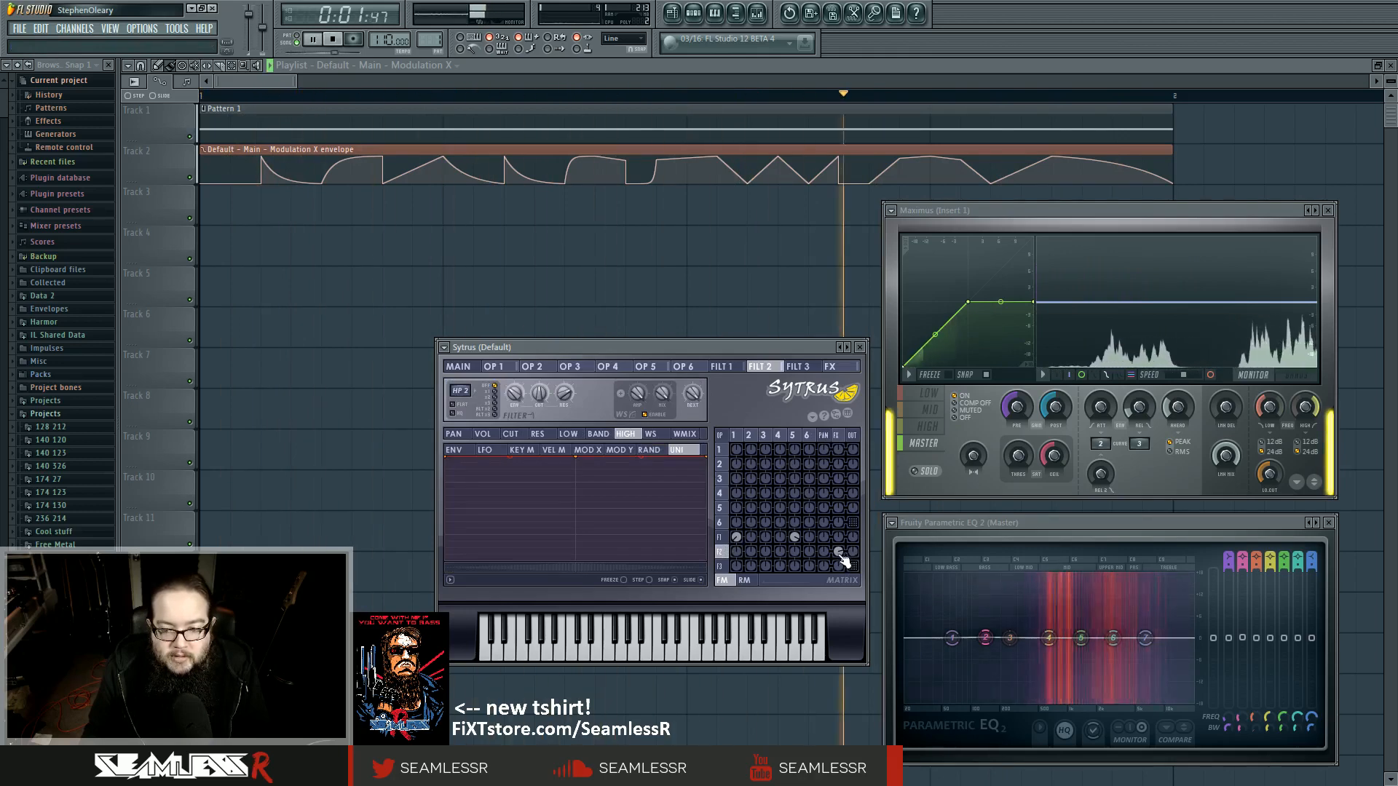
{"action": "key", "text": "space"}
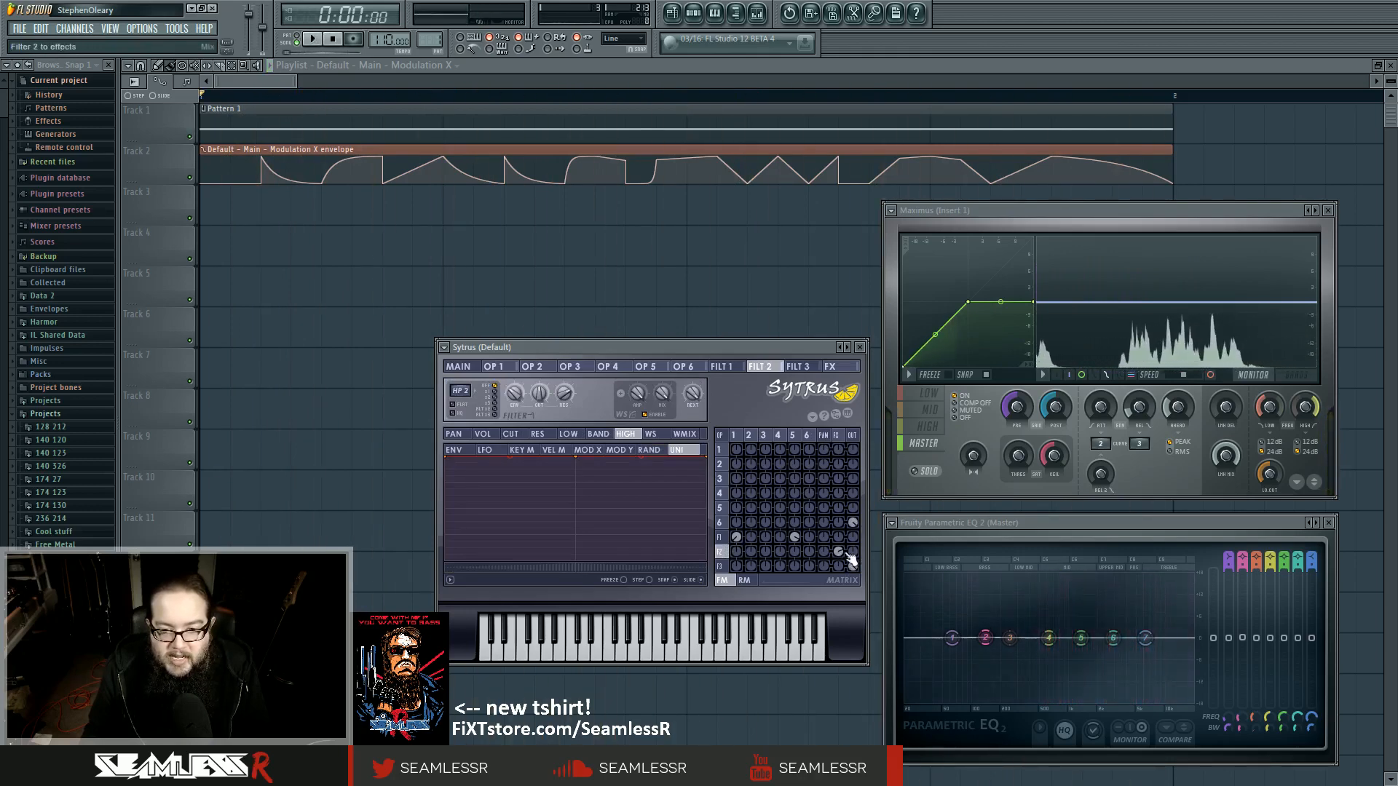
Step: Show the effects settings and set the reverb decay to about 2.0 sec while the patch plays
{"action": "key", "text": "space"}
{"action": "left_click", "coordinate": [836, 435]}
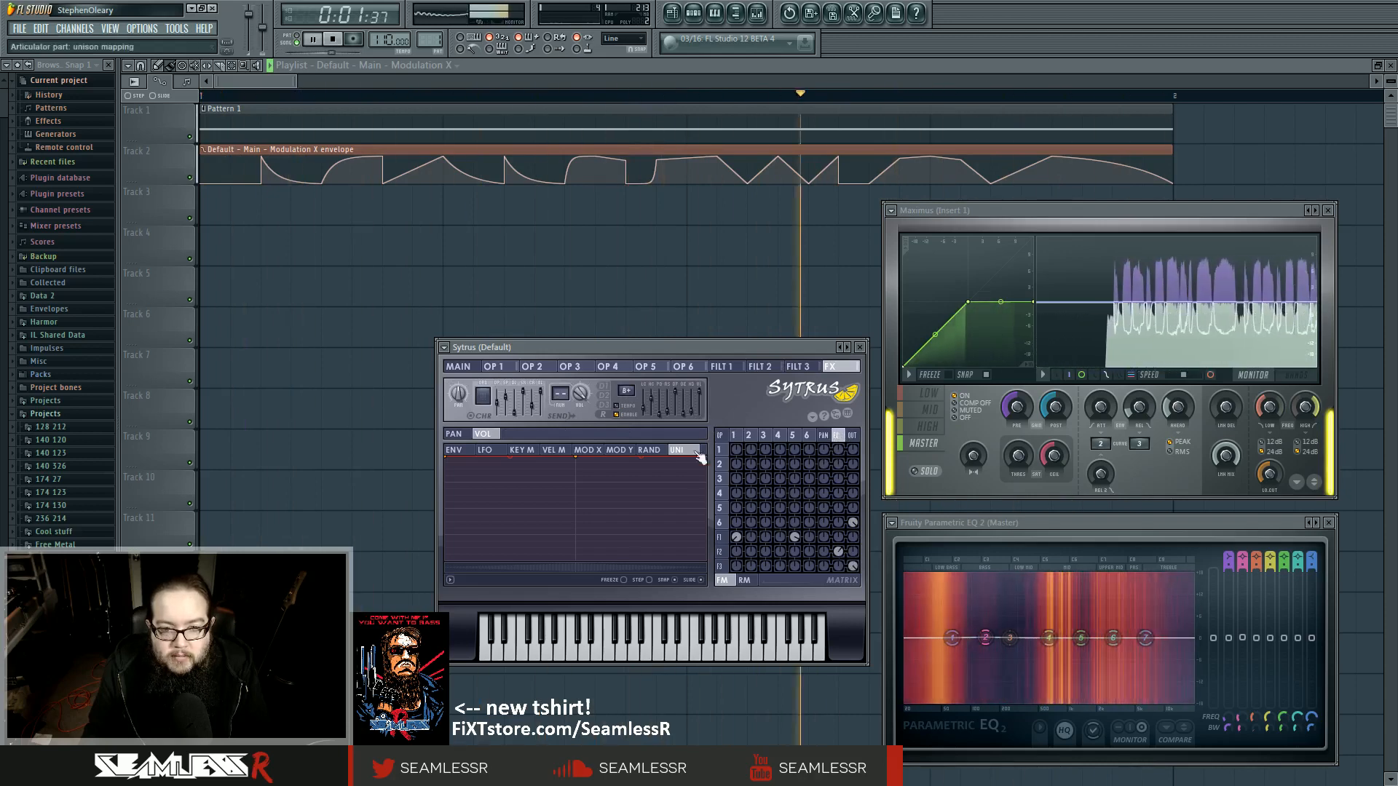
{"action": "key", "text": "space"}
{"action": "key", "text": "space"}
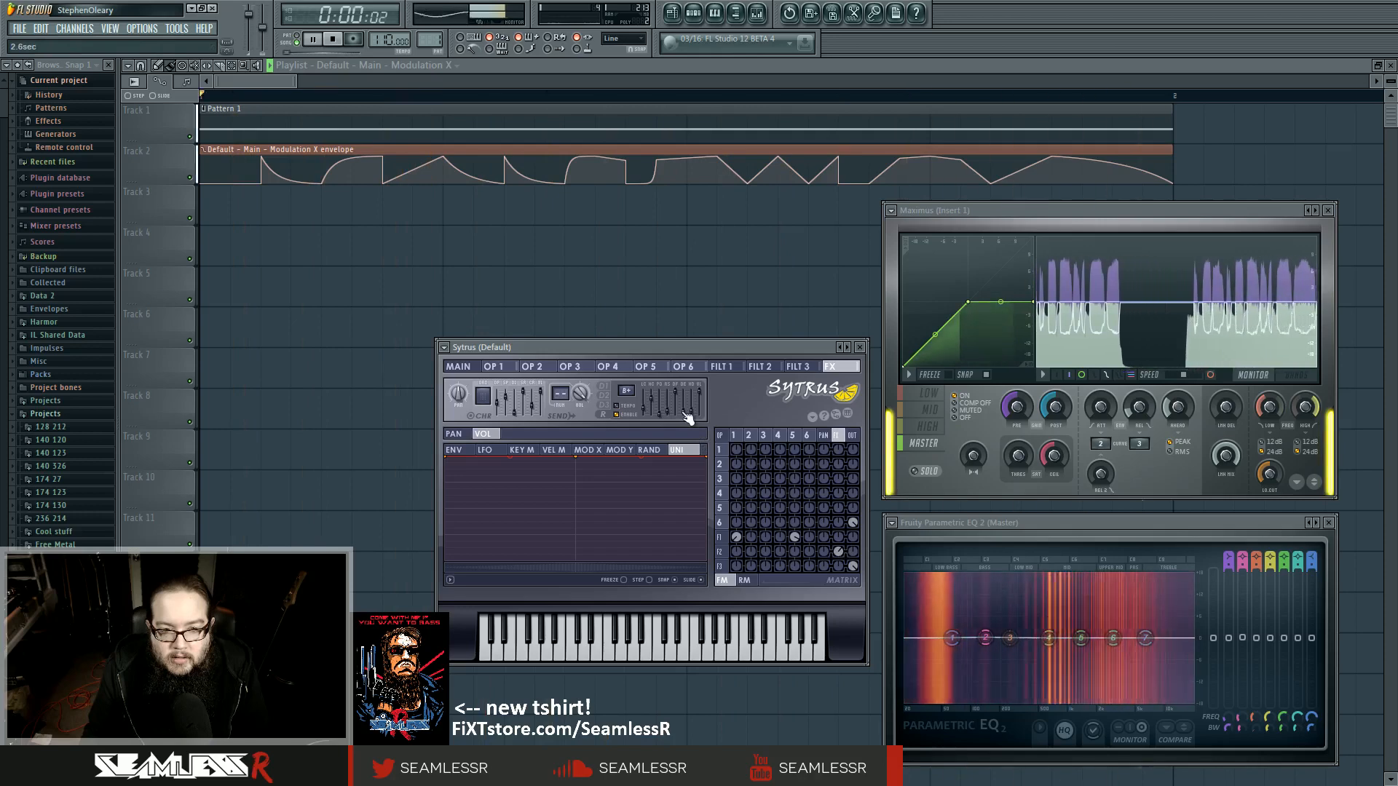
{"action": "left_click_drag", "start_coordinate": [685, 413], "coordinate": [685, 411]}
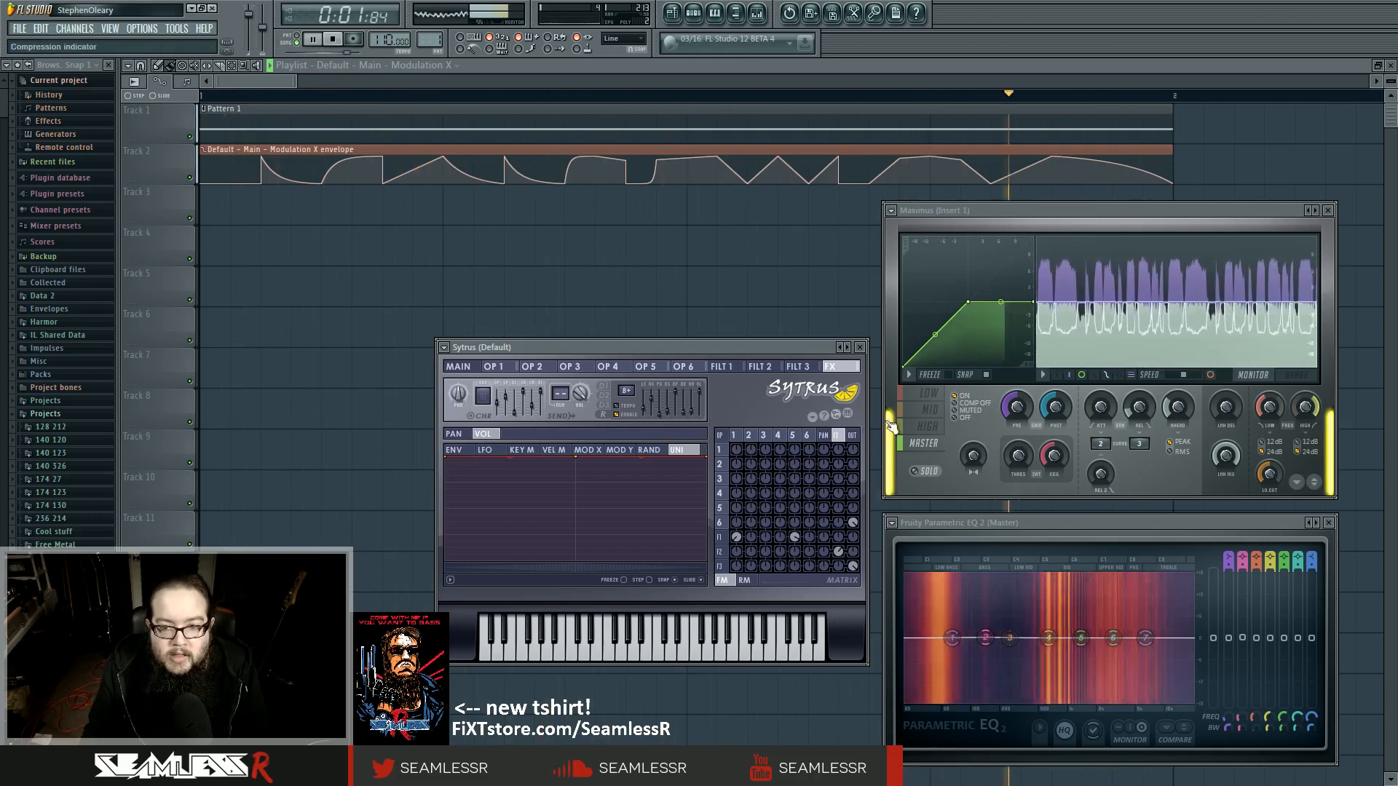
{"action": "key", "text": "space"}
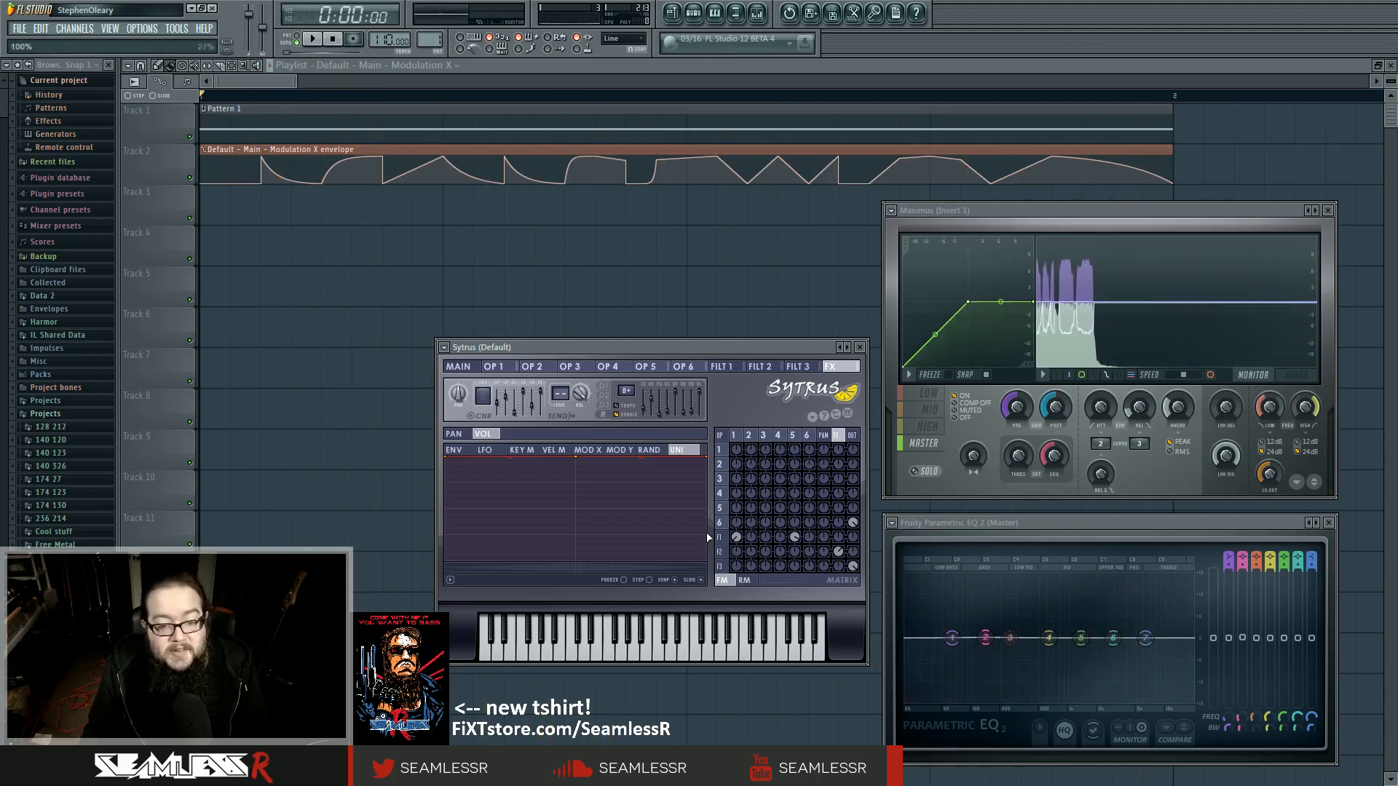
Step: Review the settings of filters 1, 2 and 3, ending on filter 3
{"action": "left_click", "coordinate": [720, 567]}
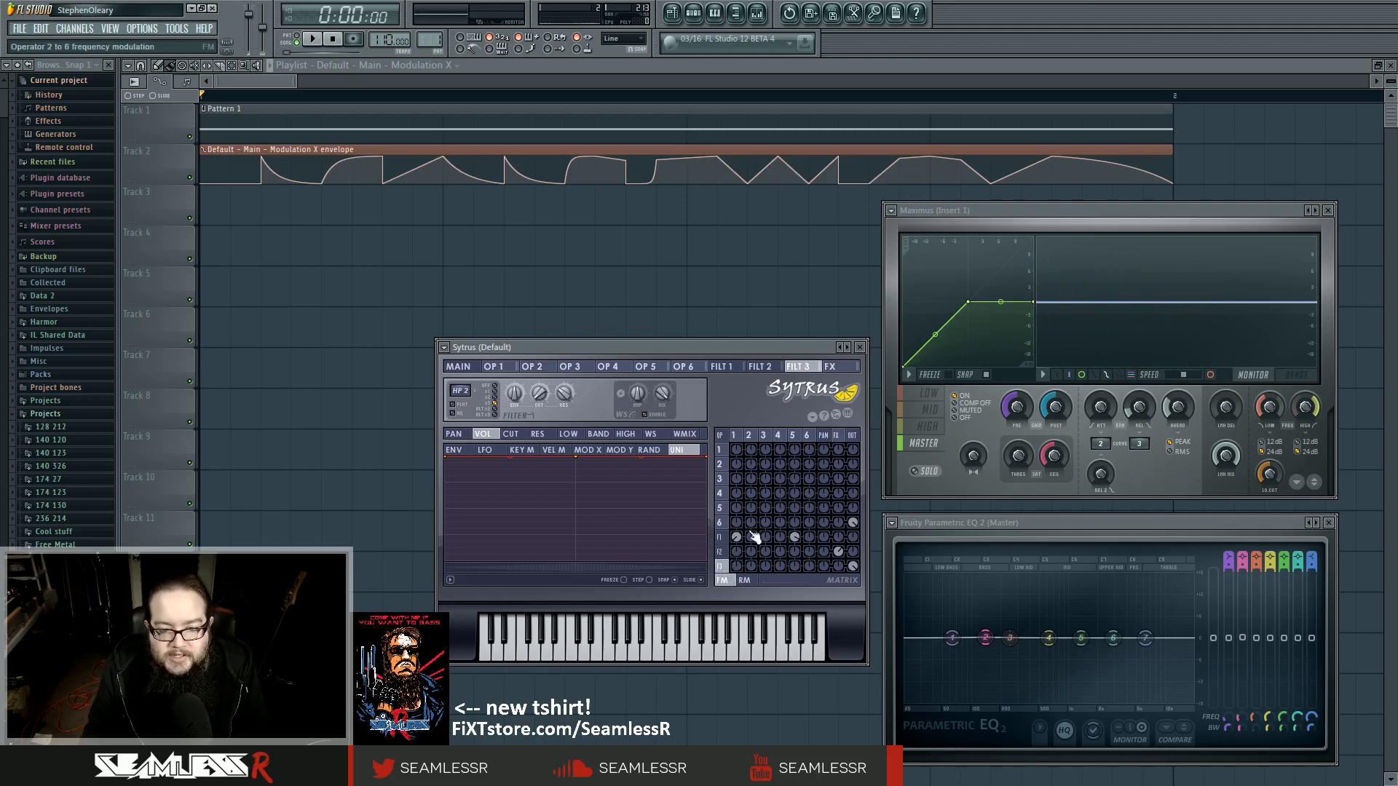
{"action": "left_click", "coordinate": [725, 553]}
{"action": "left_click", "coordinate": [728, 542]}
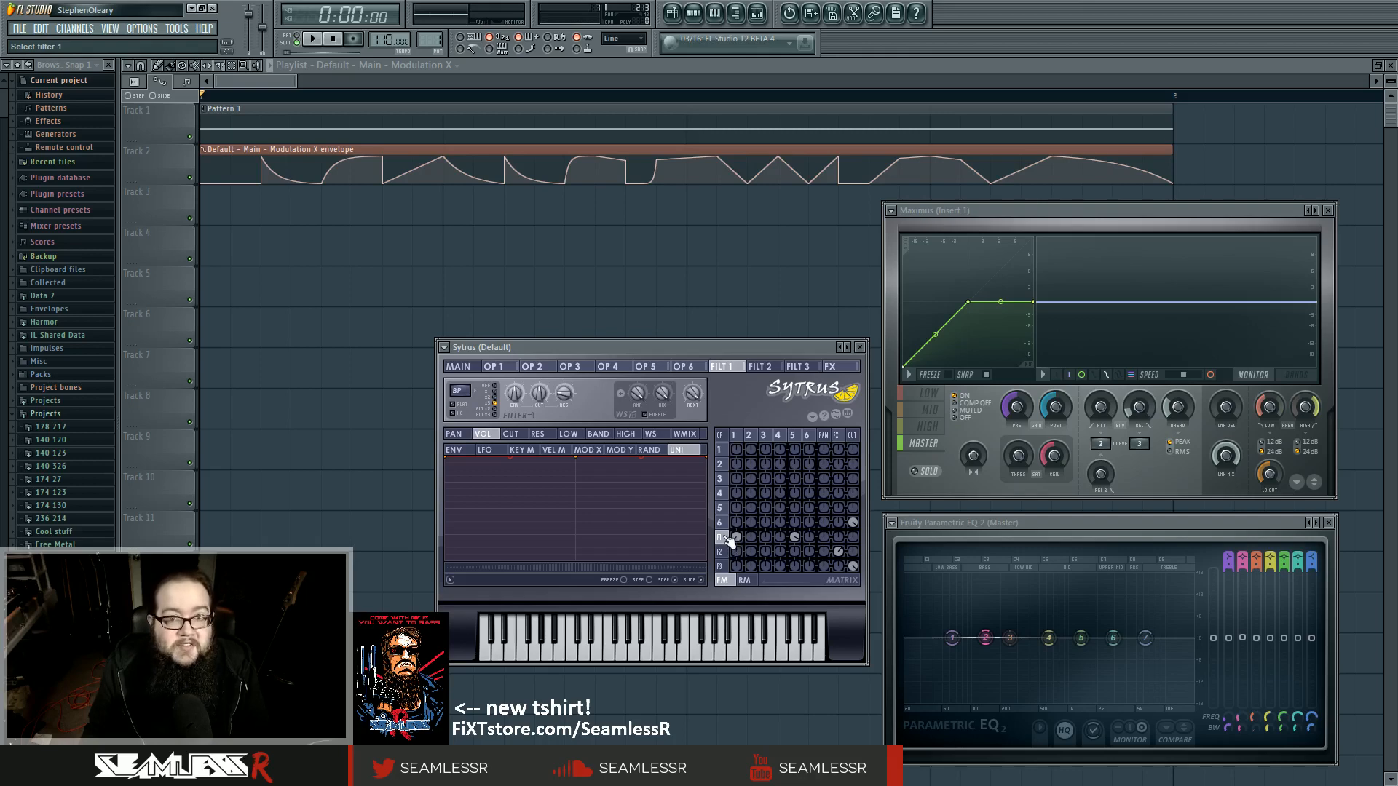
{"action": "left_click", "coordinate": [728, 552]}
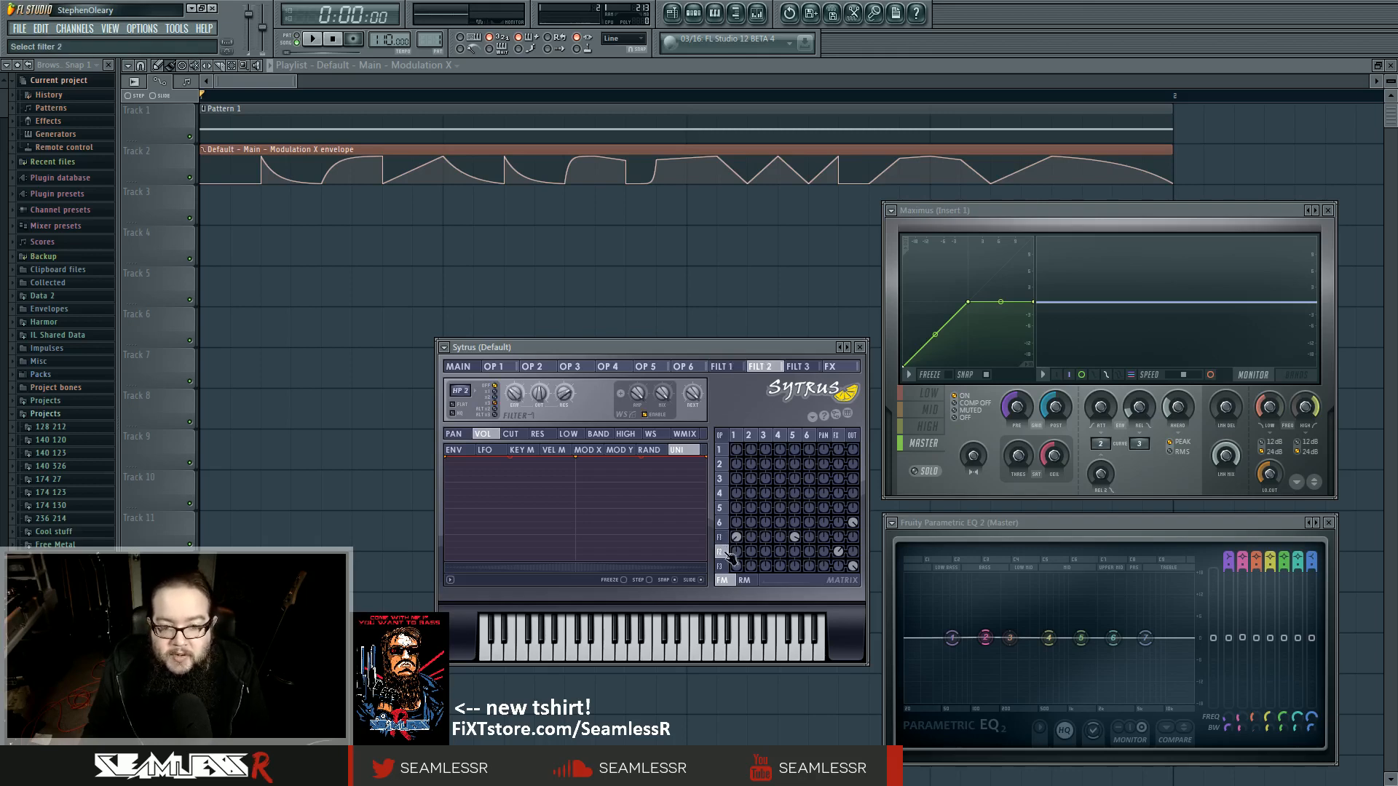
{"action": "left_click", "coordinate": [728, 567]}
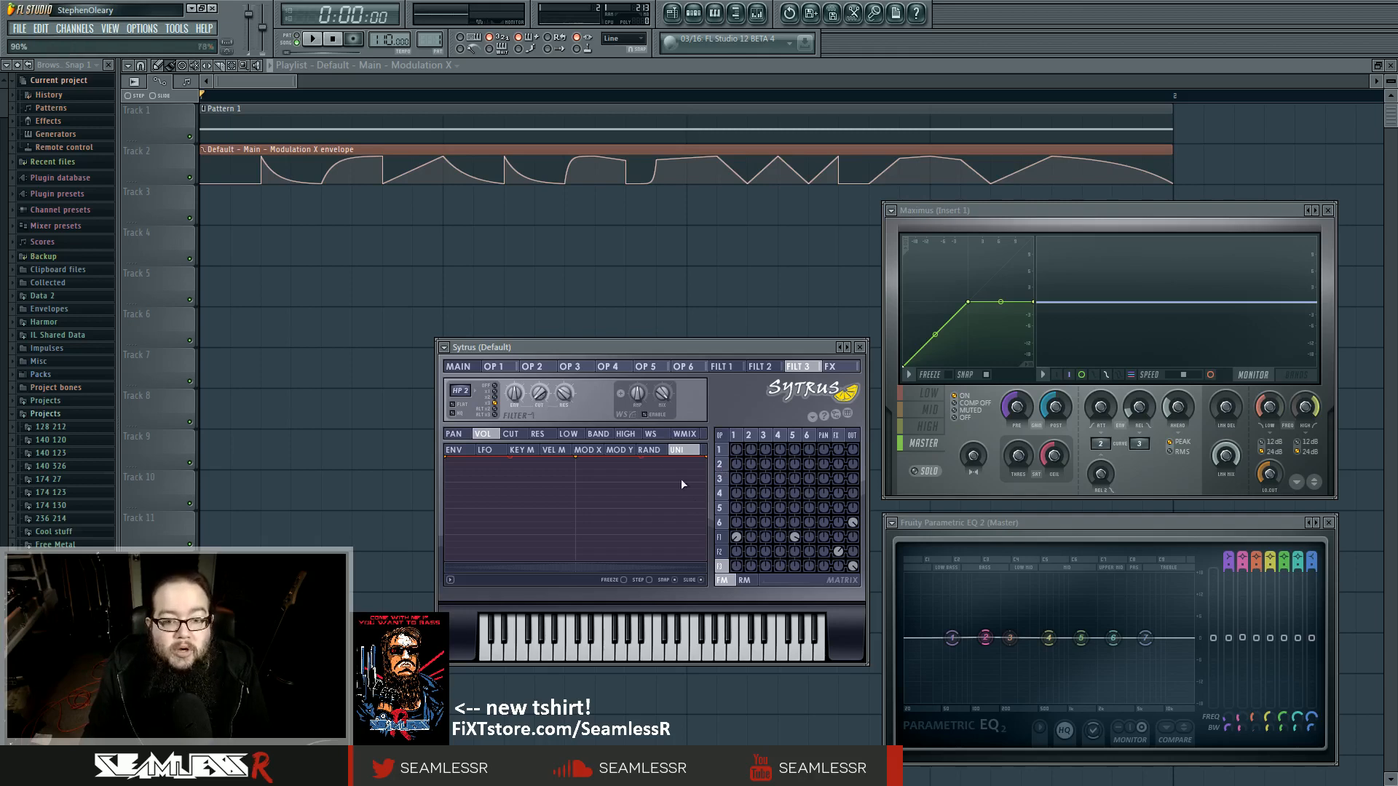
Step: Audition the full patch twice with filter 3's settings on view
{"action": "key", "text": "space"}
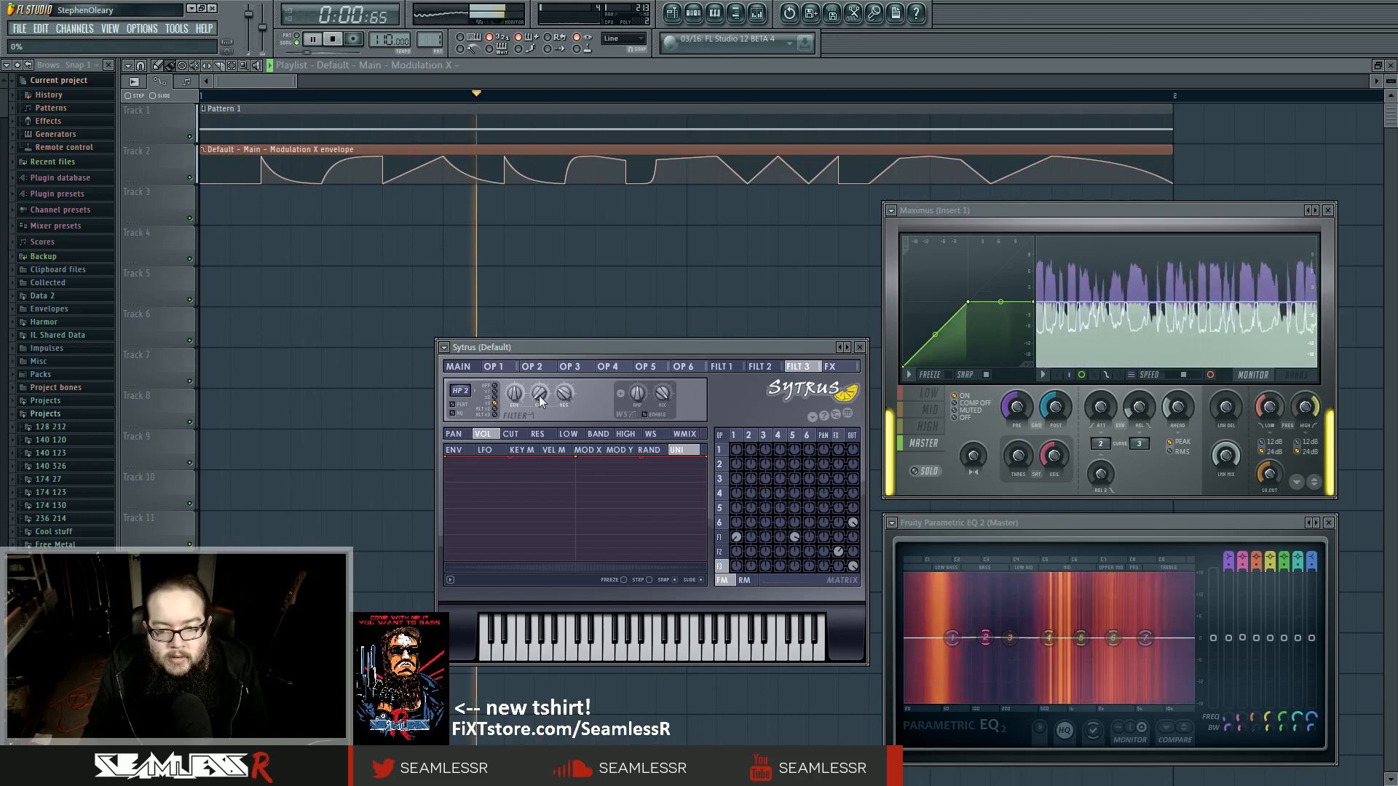
{"action": "key", "text": "space"}
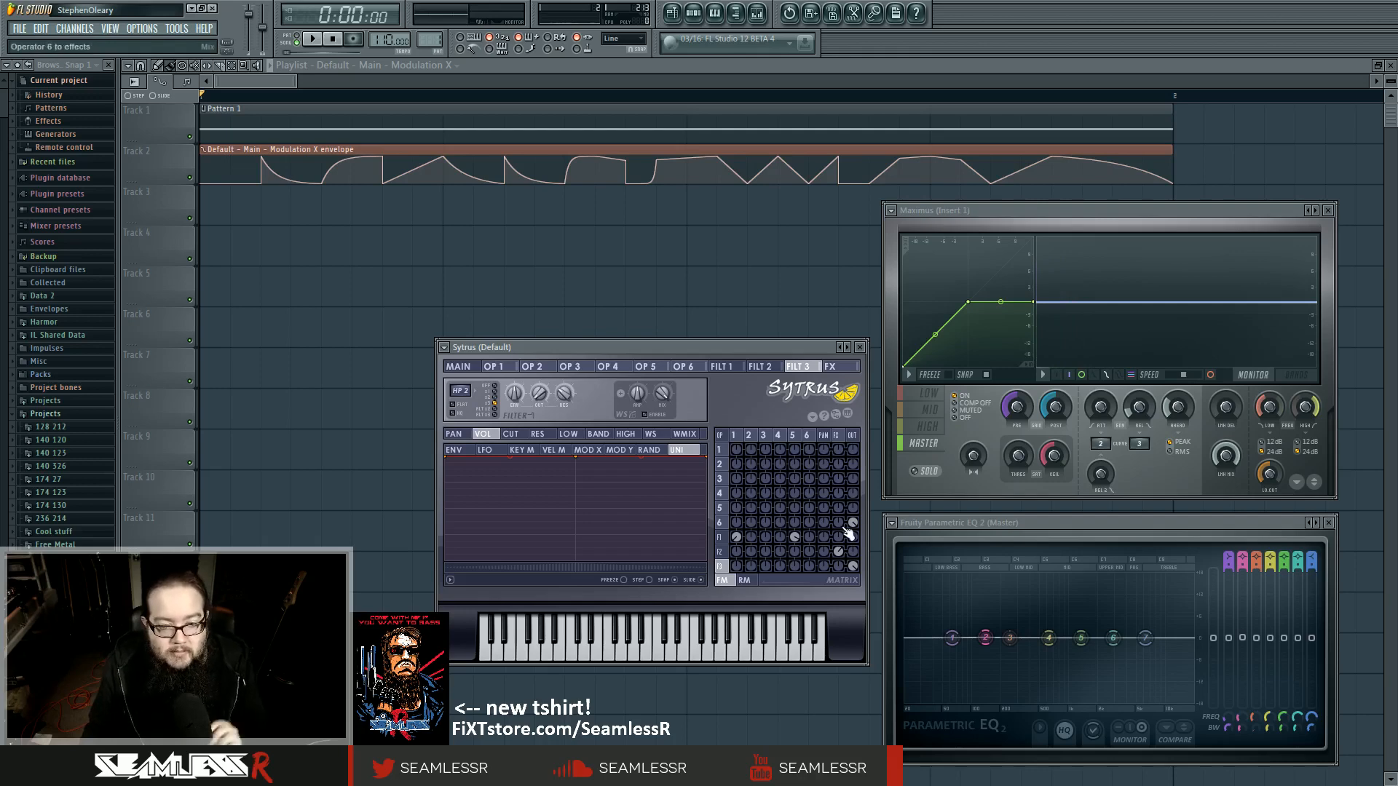
{"action": "key", "text": "space"}
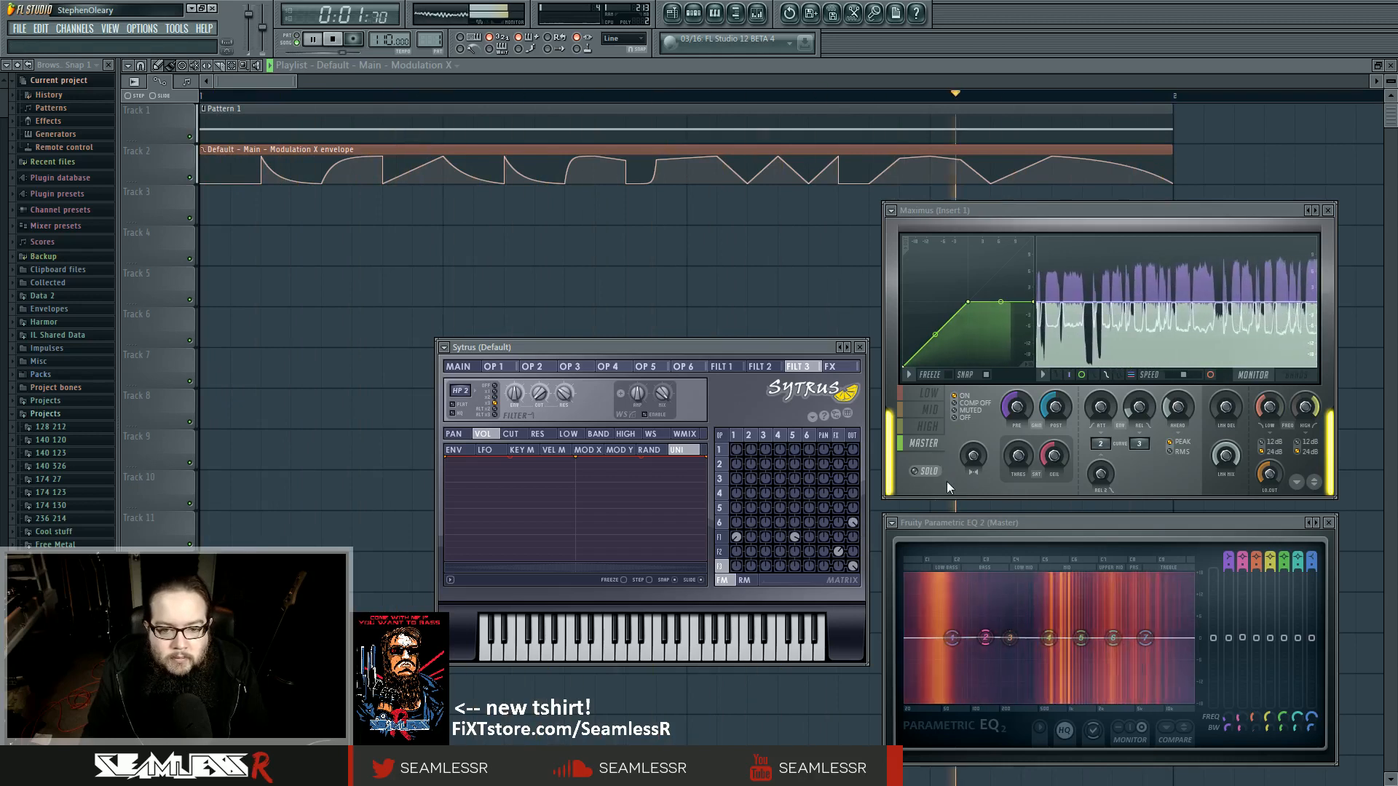
{"action": "key", "text": "space"}
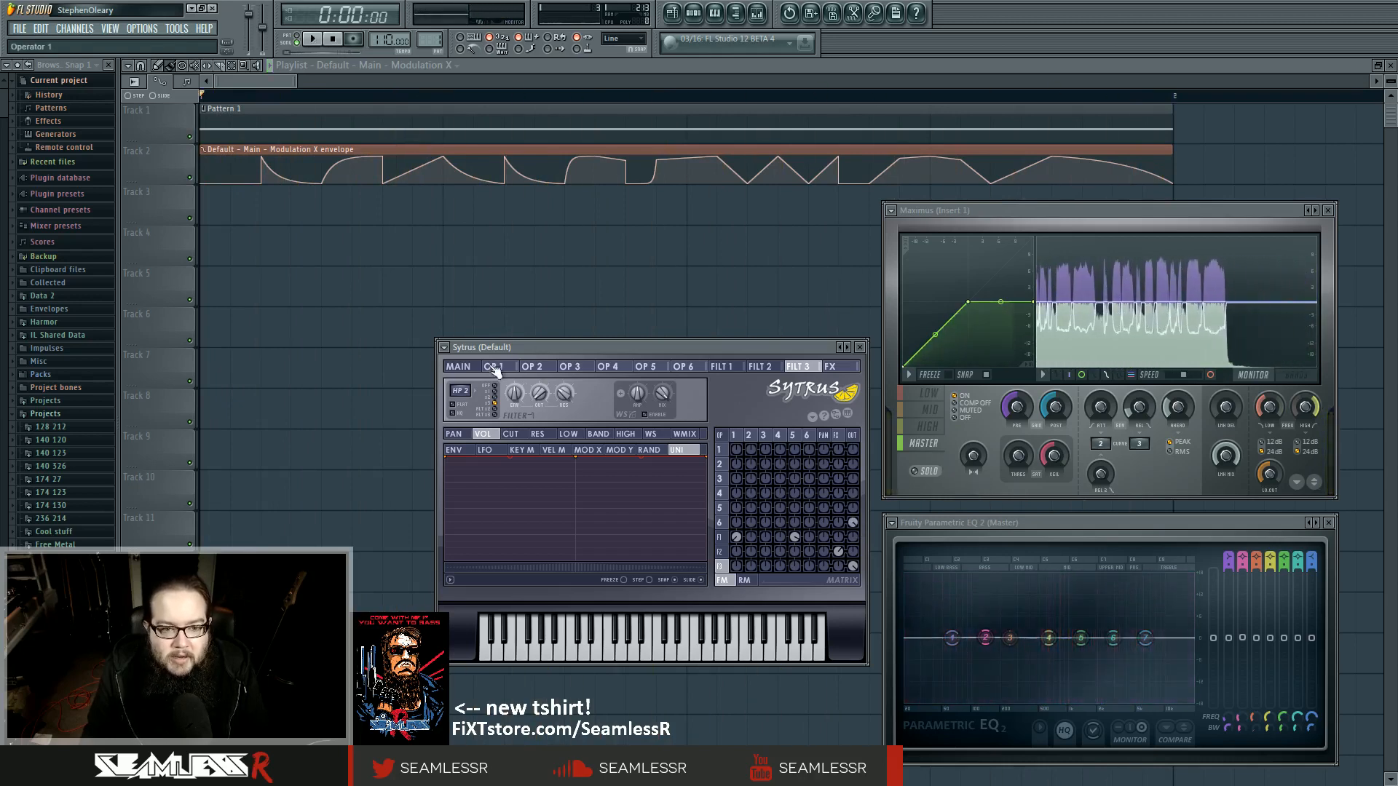
Step: Check the main settings, show operator 1's unison mapping for pitch, and play the patch
{"action": "left_click", "coordinate": [457, 366]}
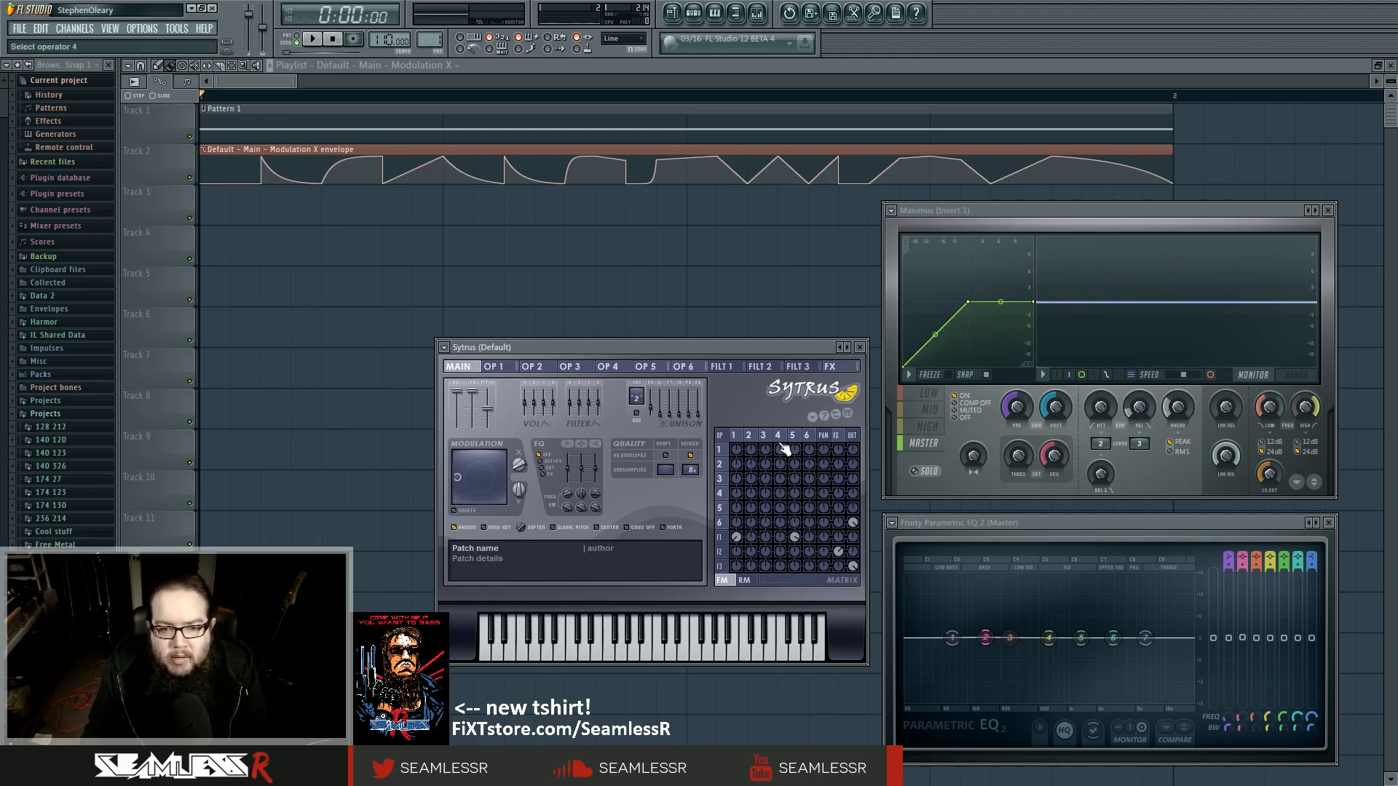
{"action": "left_click", "coordinate": [735, 435]}
{"action": "left_click", "coordinate": [542, 434]}
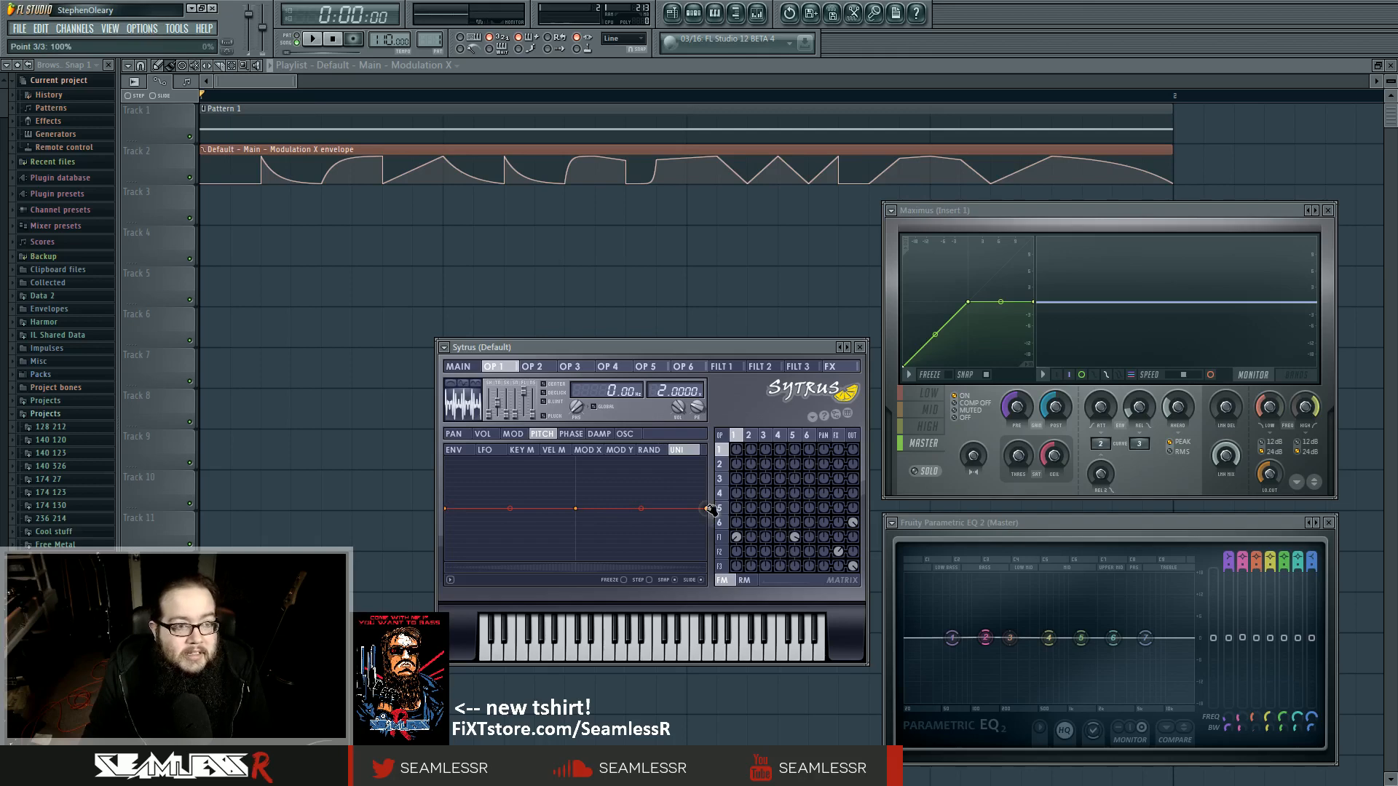
{"action": "key", "text": "space"}
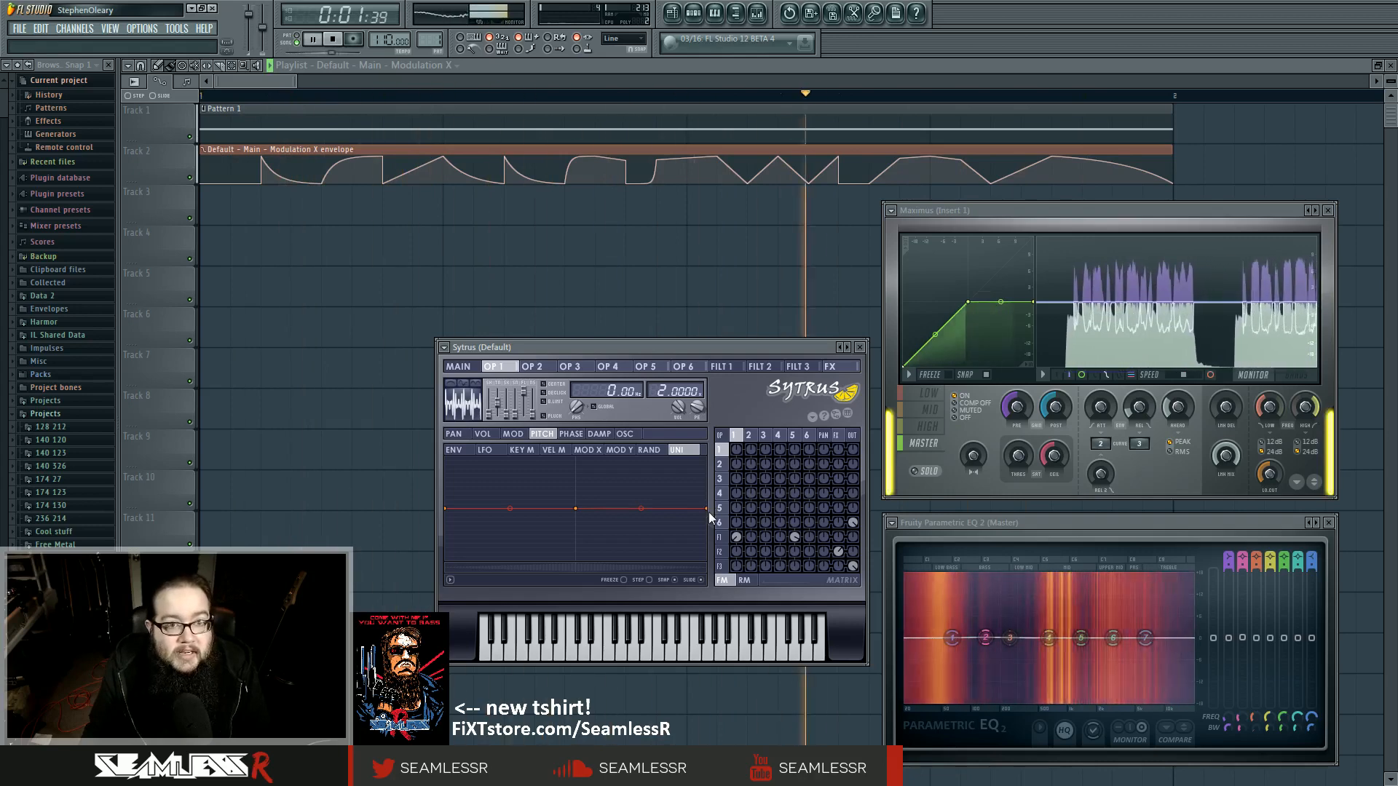
Step: Show operator 1's unison mapping for phase, return to the main settings, and play the patch briefly
{"action": "key", "text": "space"}
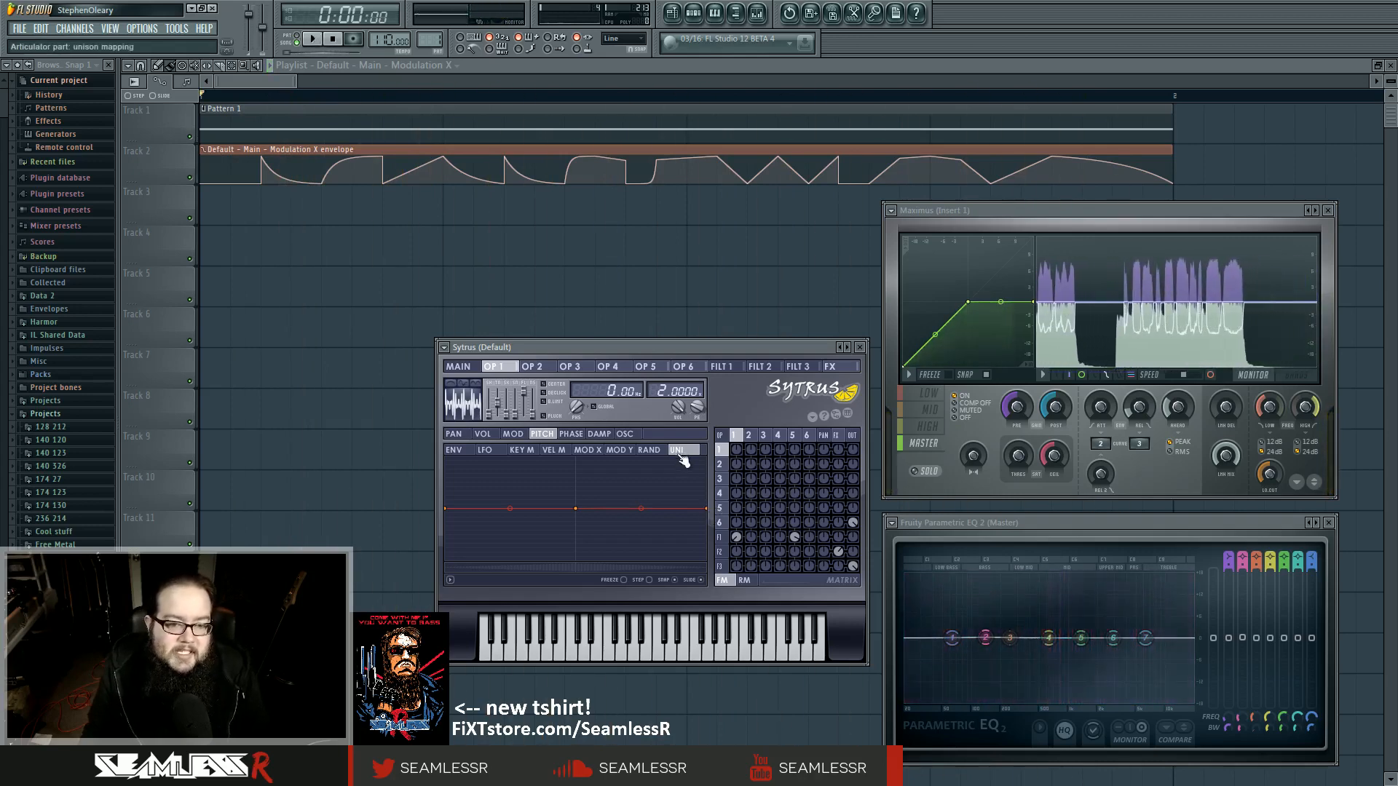
{"action": "left_click", "coordinate": [570, 434]}
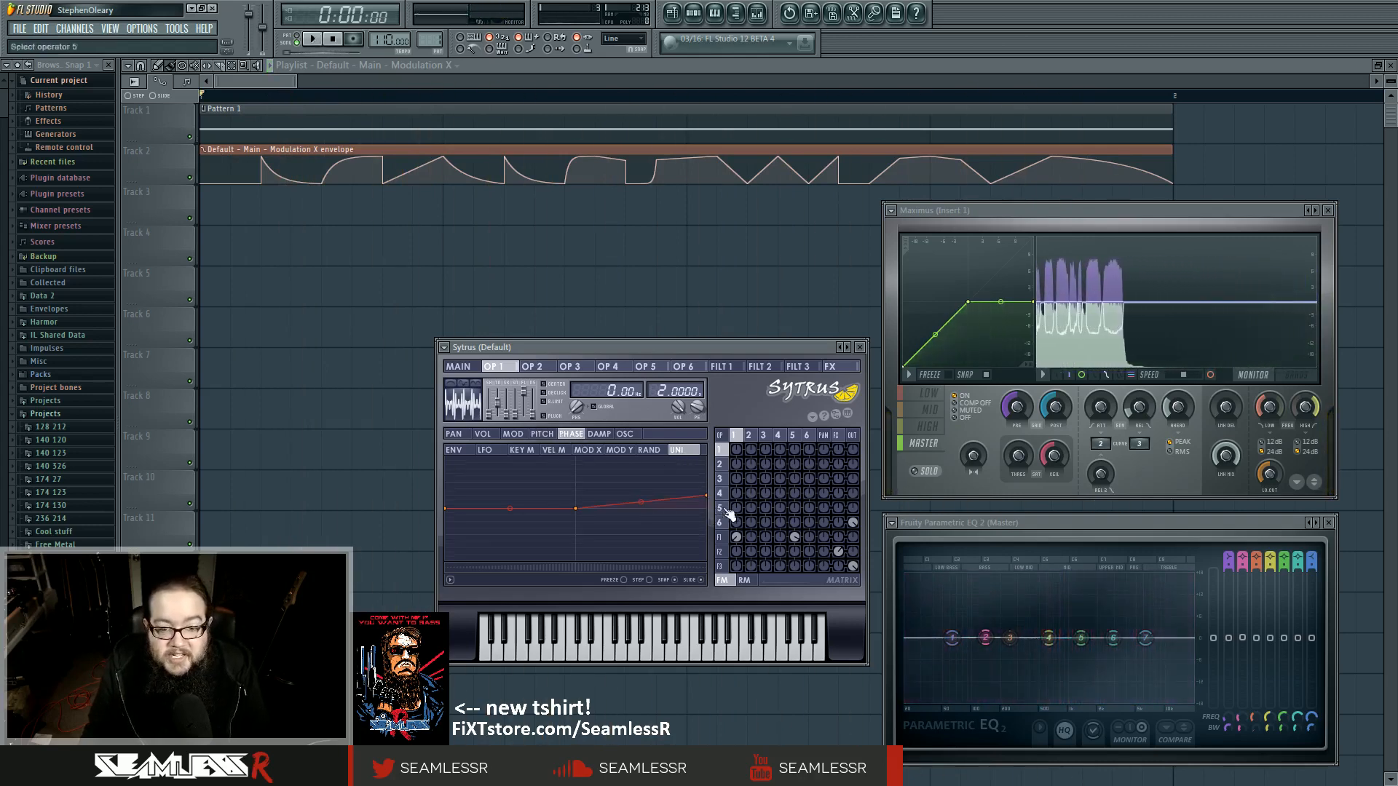
{"action": "left_click", "coordinate": [472, 367]}
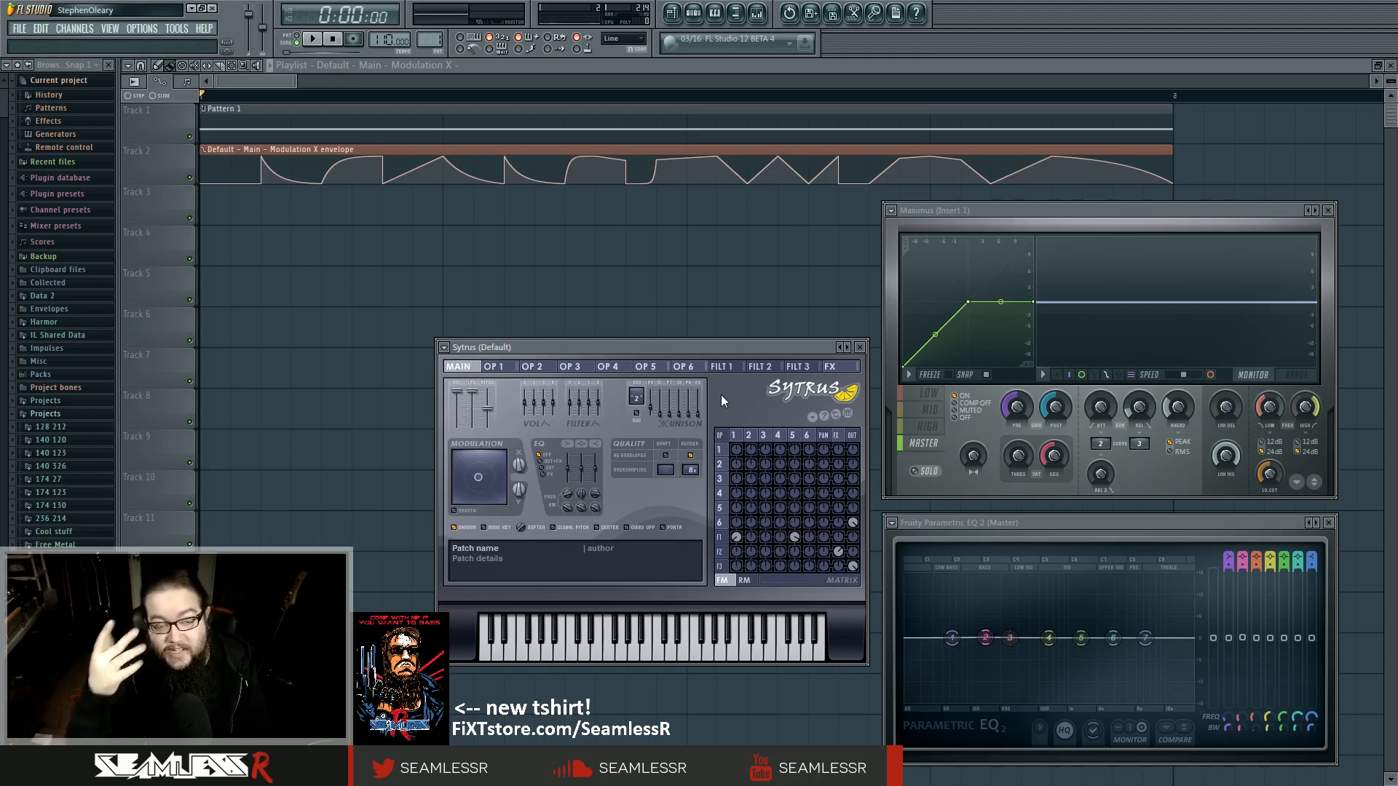
{"action": "key", "text": "space"}
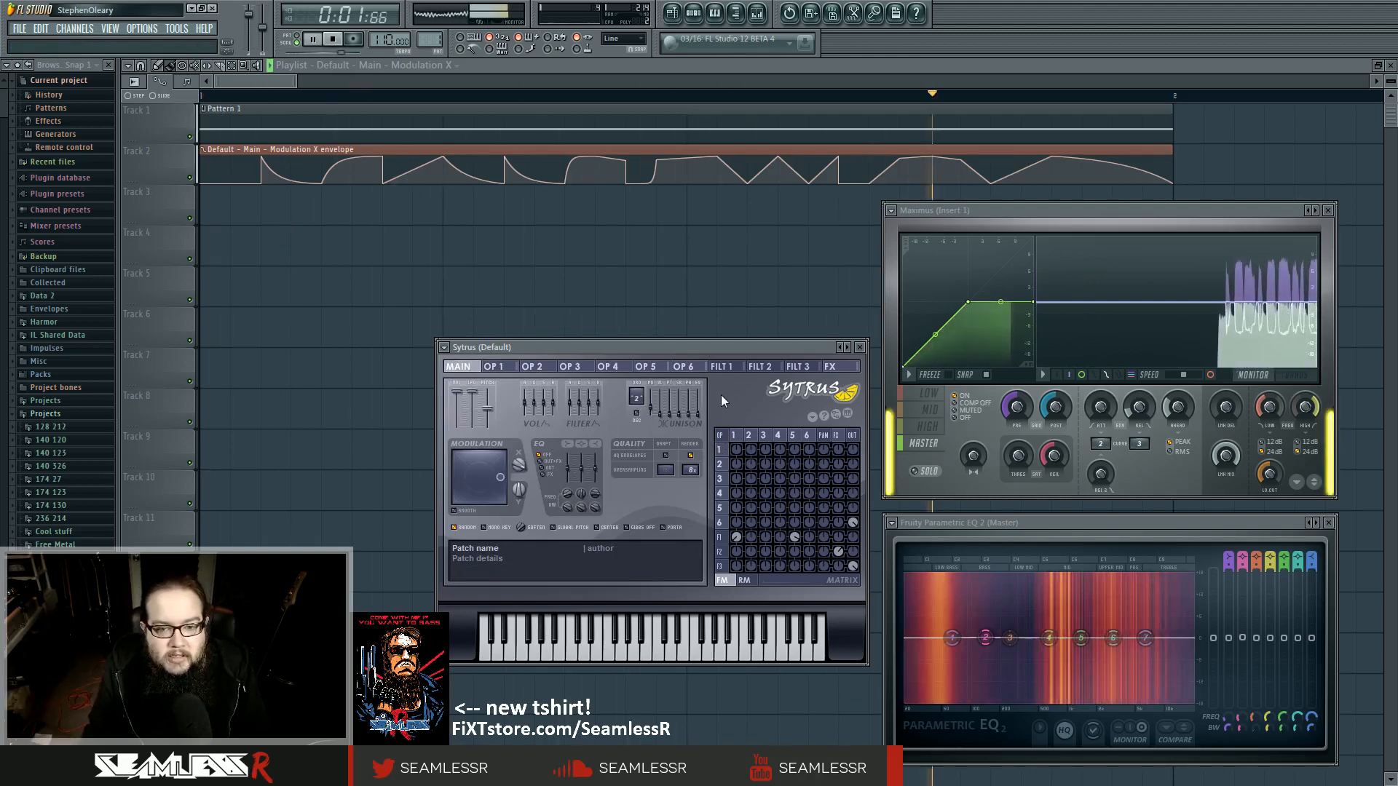
{"action": "key", "text": "space"}
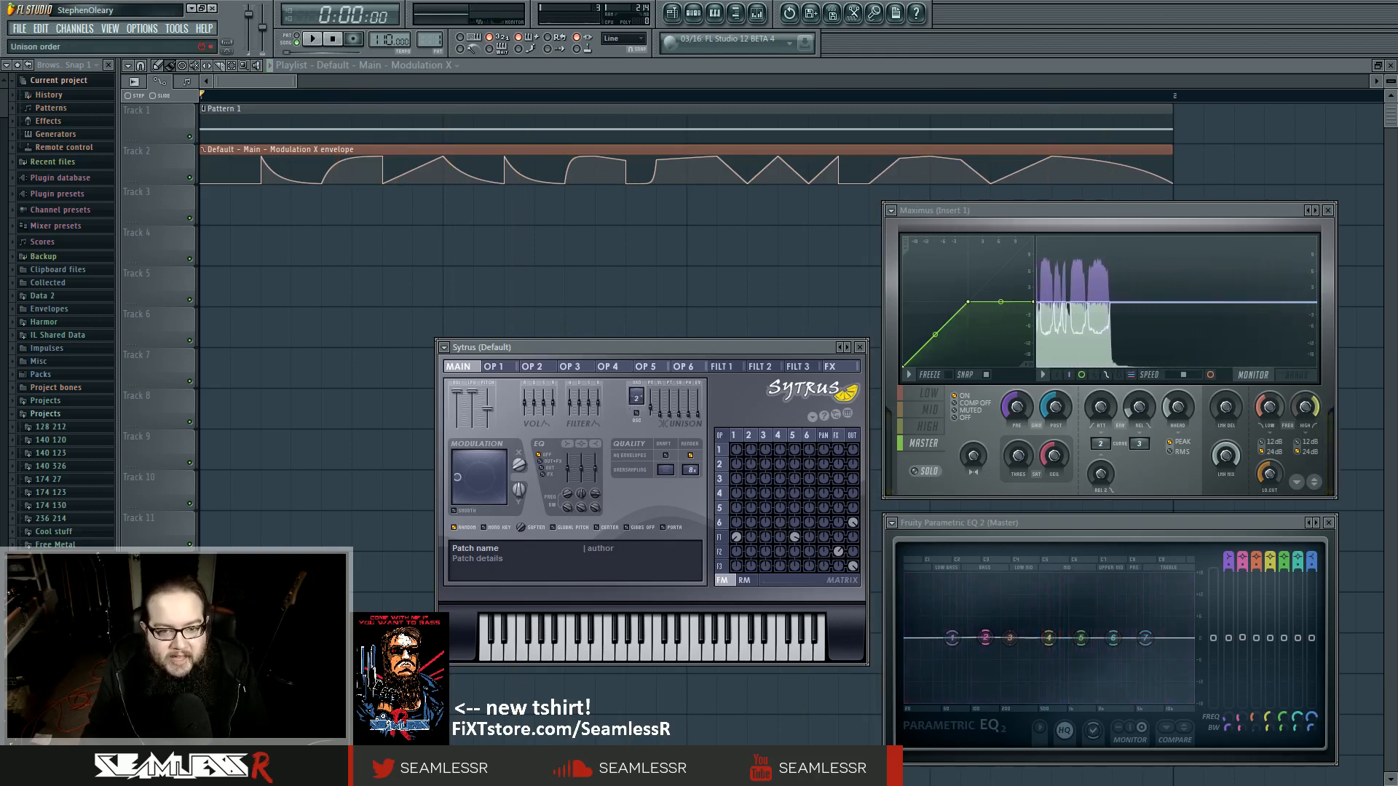
Step: Audition the patch several times while trying out the unison order and the first unison slider
{"action": "key", "text": "space"}
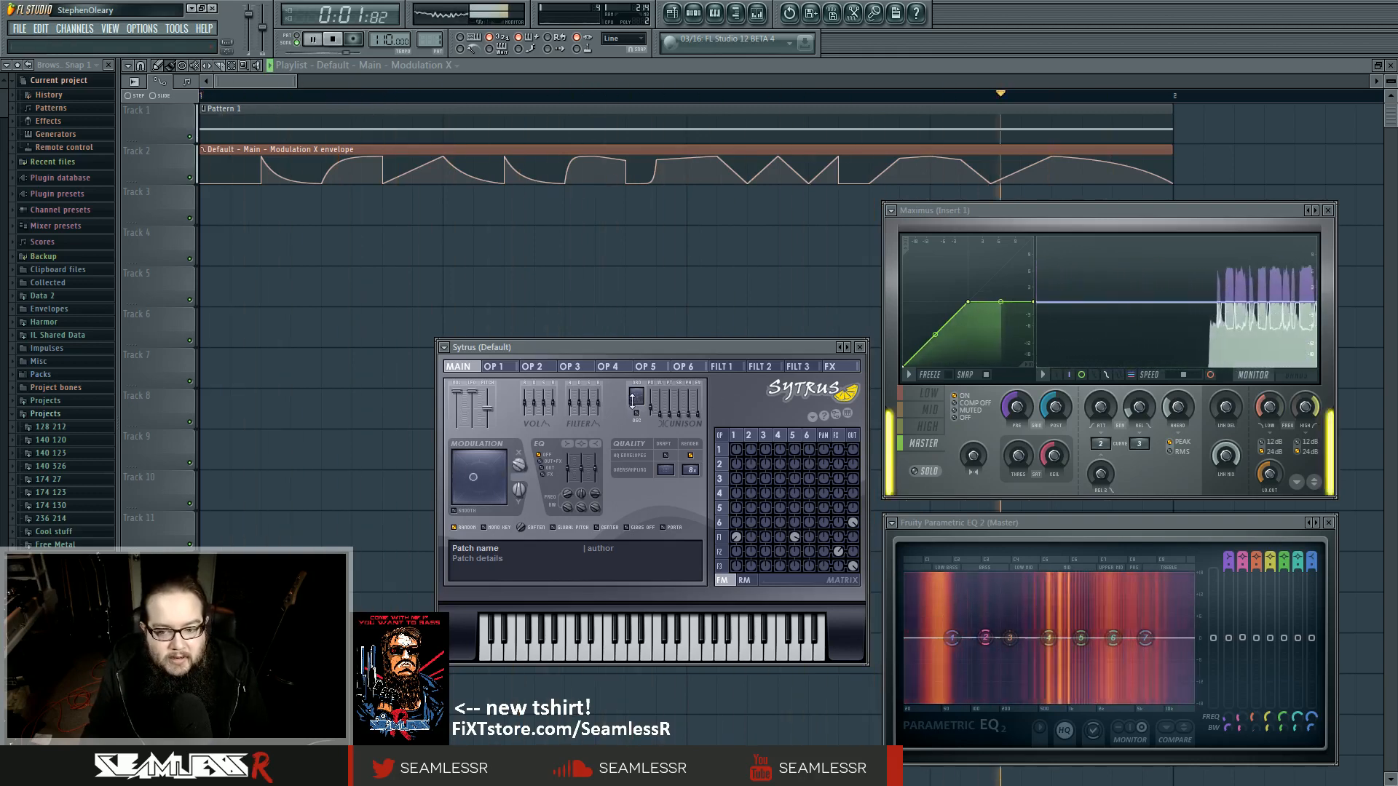
{"action": "key", "text": "space"}
{"action": "scroll", "coordinate": [632, 398], "scroll_direction": "up", "scroll_amount": 1}
{"action": "key", "text": "space"}
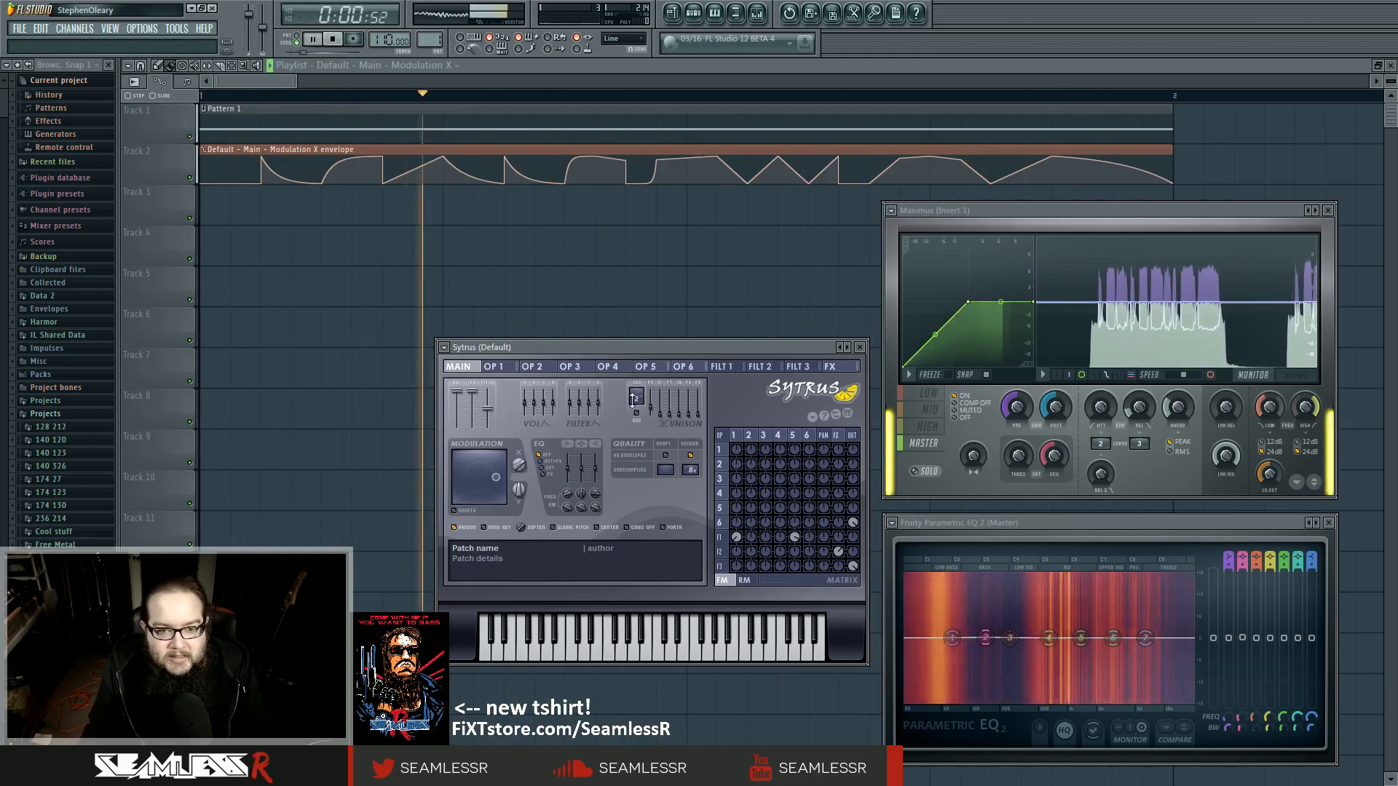
{"action": "key", "text": "space"}
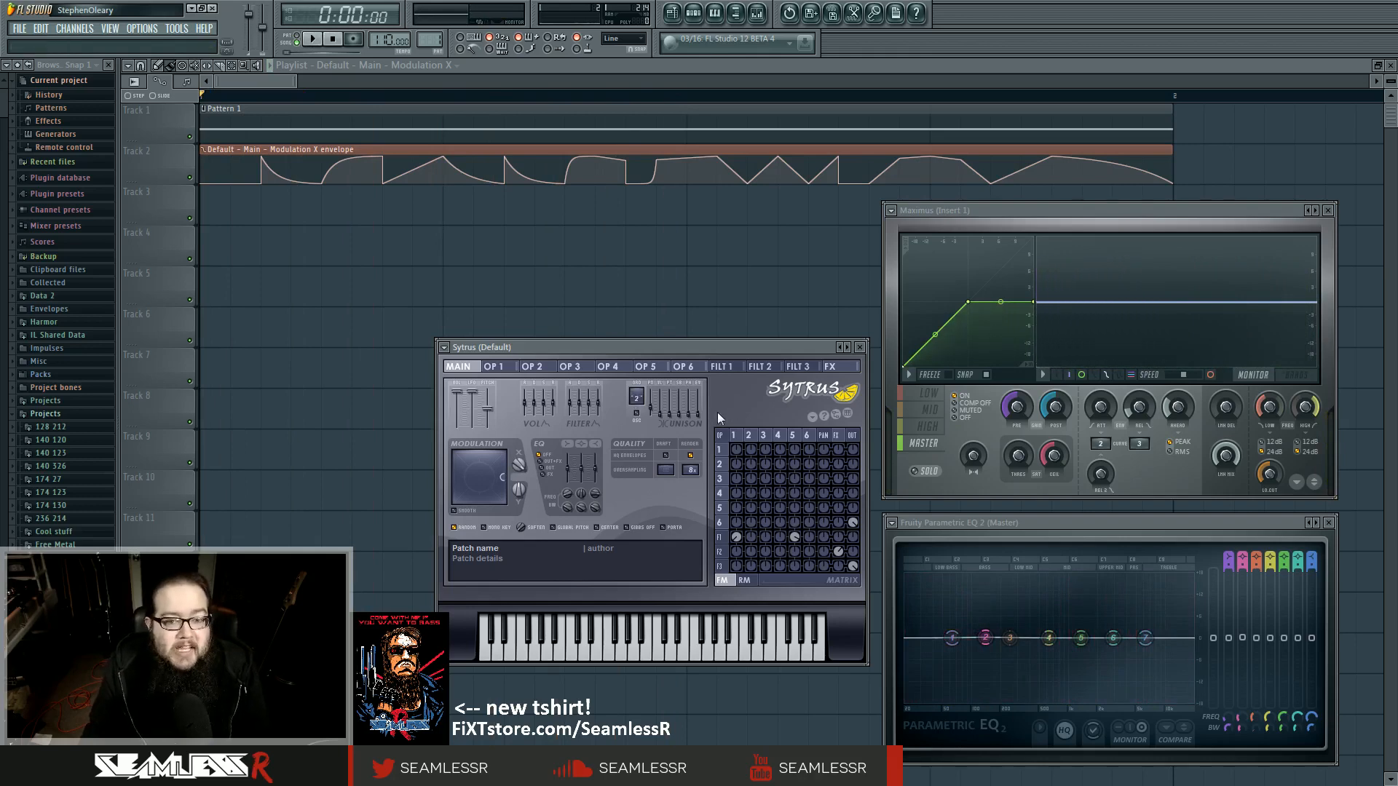
{"action": "key", "text": "space"}
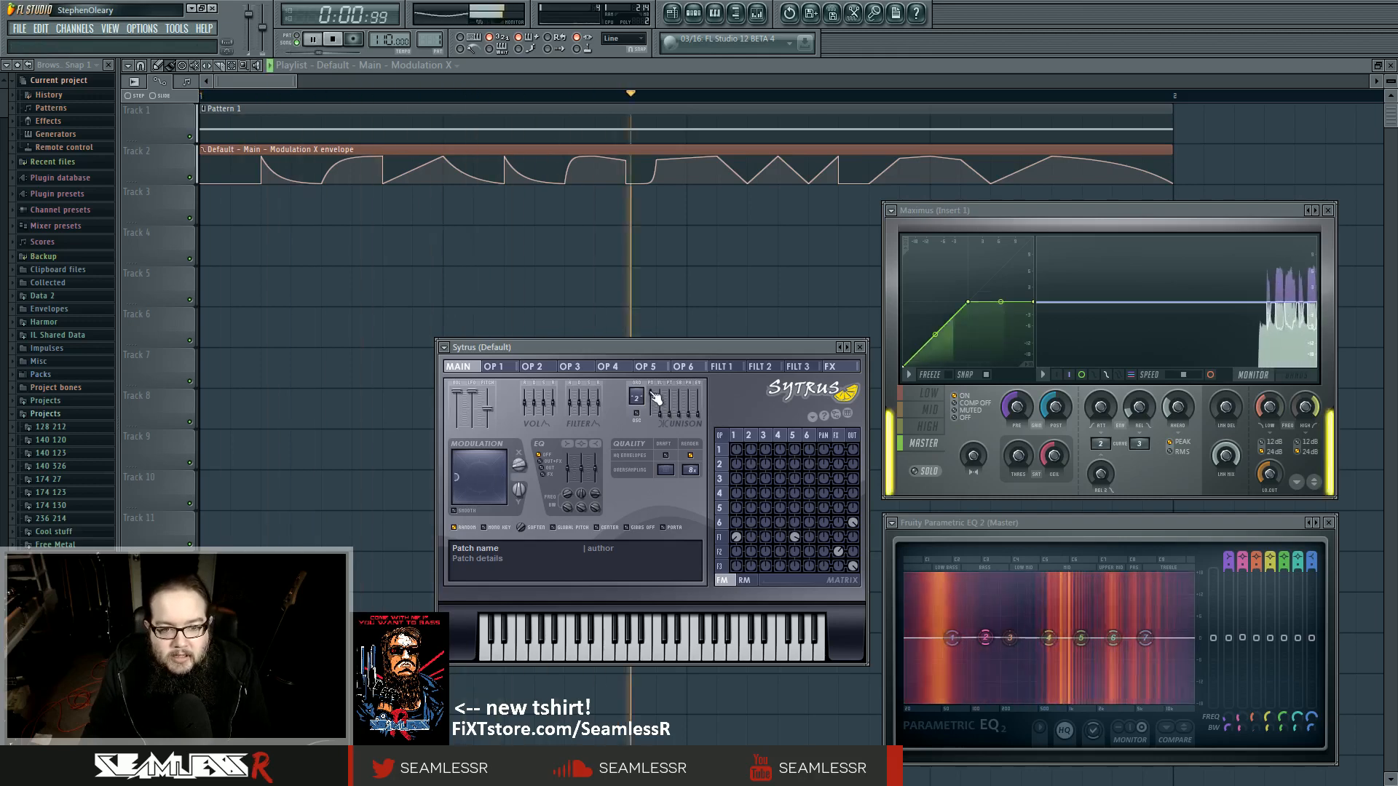
{"action": "key", "text": "space"}
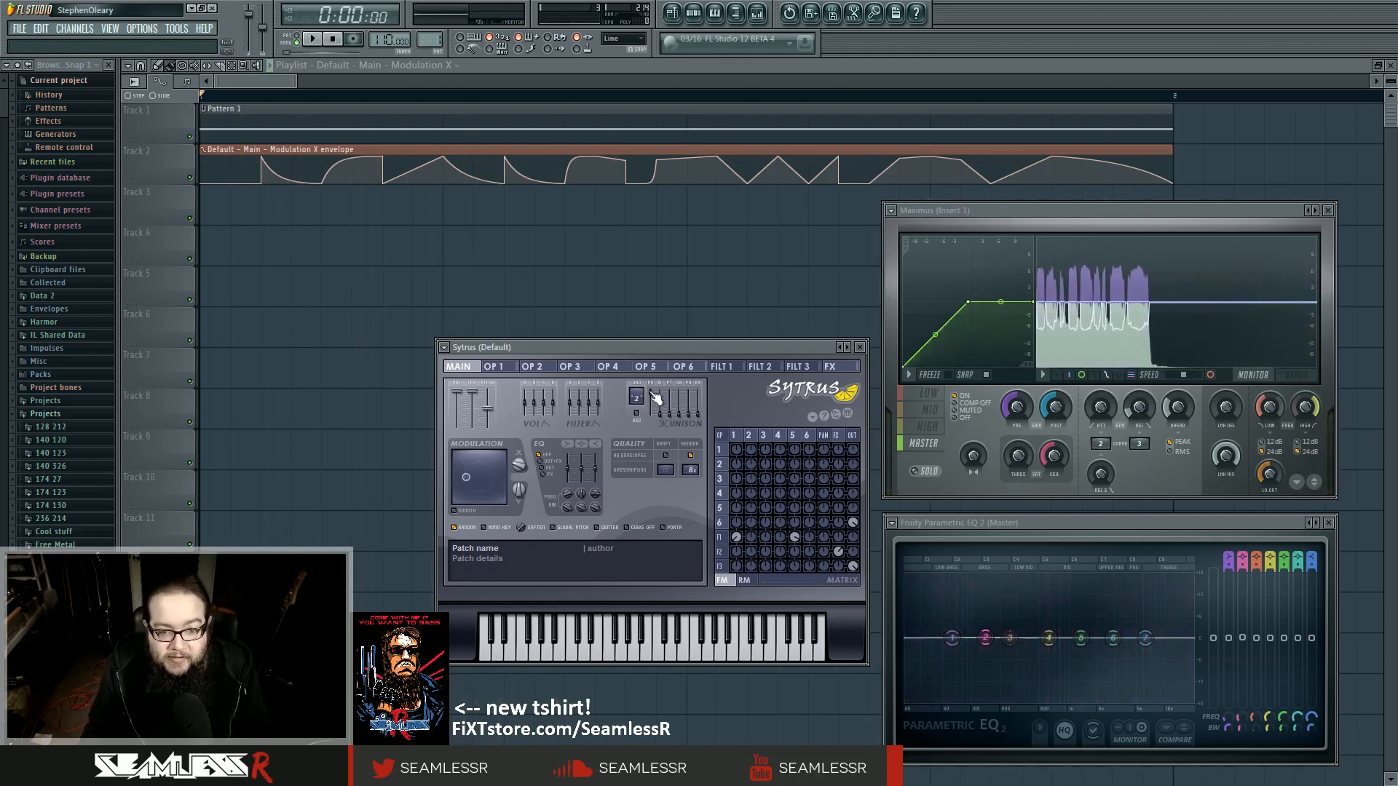
{"action": "left_click_drag", "start_coordinate": [655, 398], "coordinate": [654, 401]}
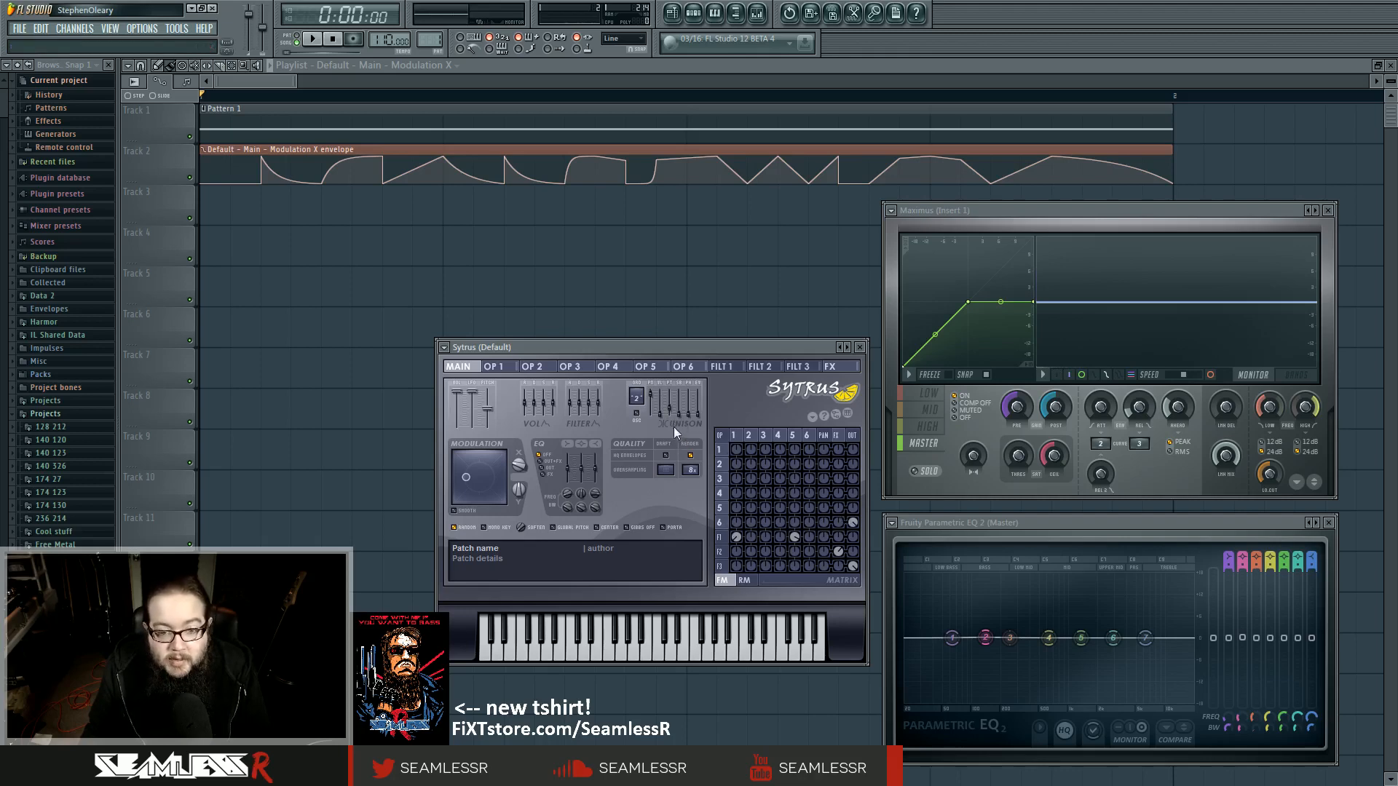
Step: Review operator 1's unison mappings for phase and pitch, and return to the main settings
{"action": "left_click", "coordinate": [734, 434]}
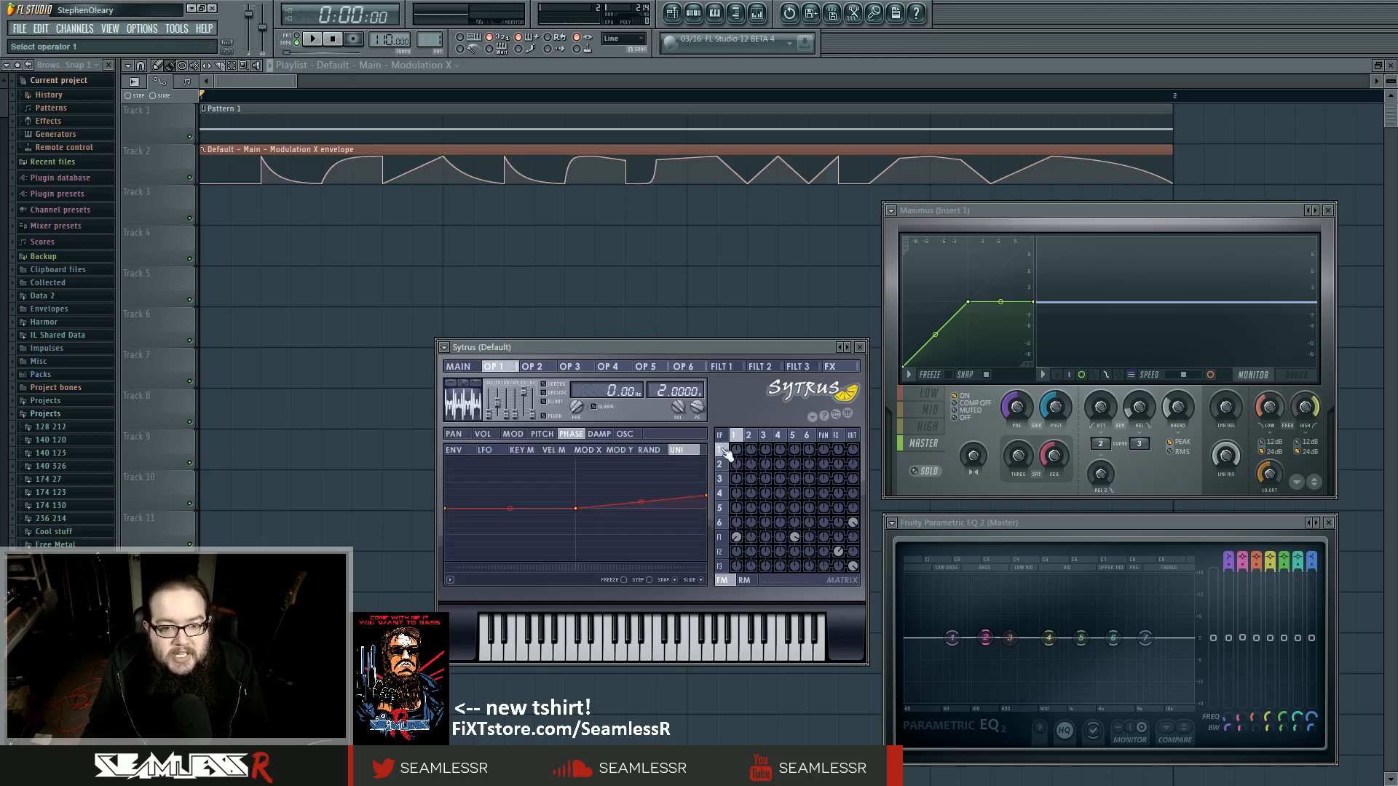
{"action": "left_click", "coordinate": [542, 434]}
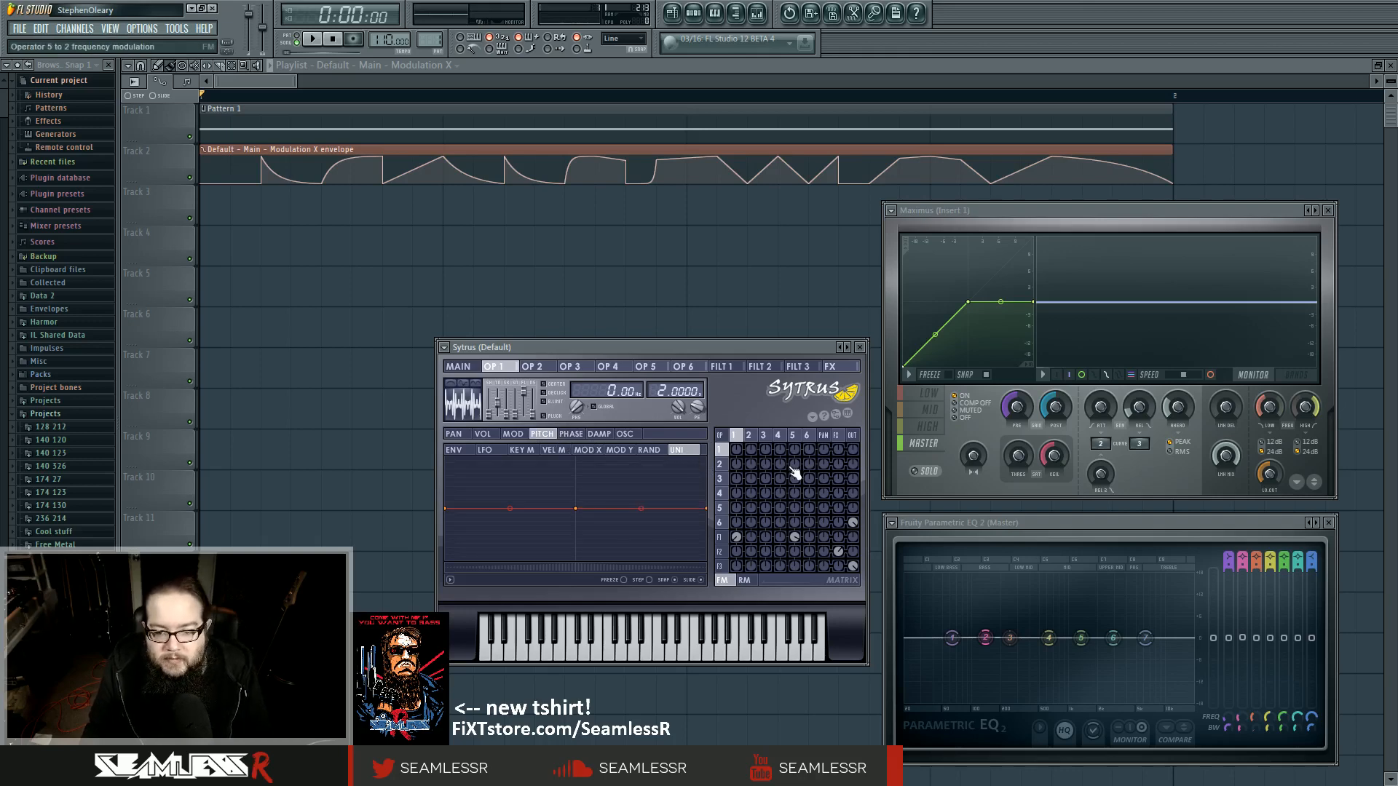
{"action": "left_click", "coordinate": [479, 366]}
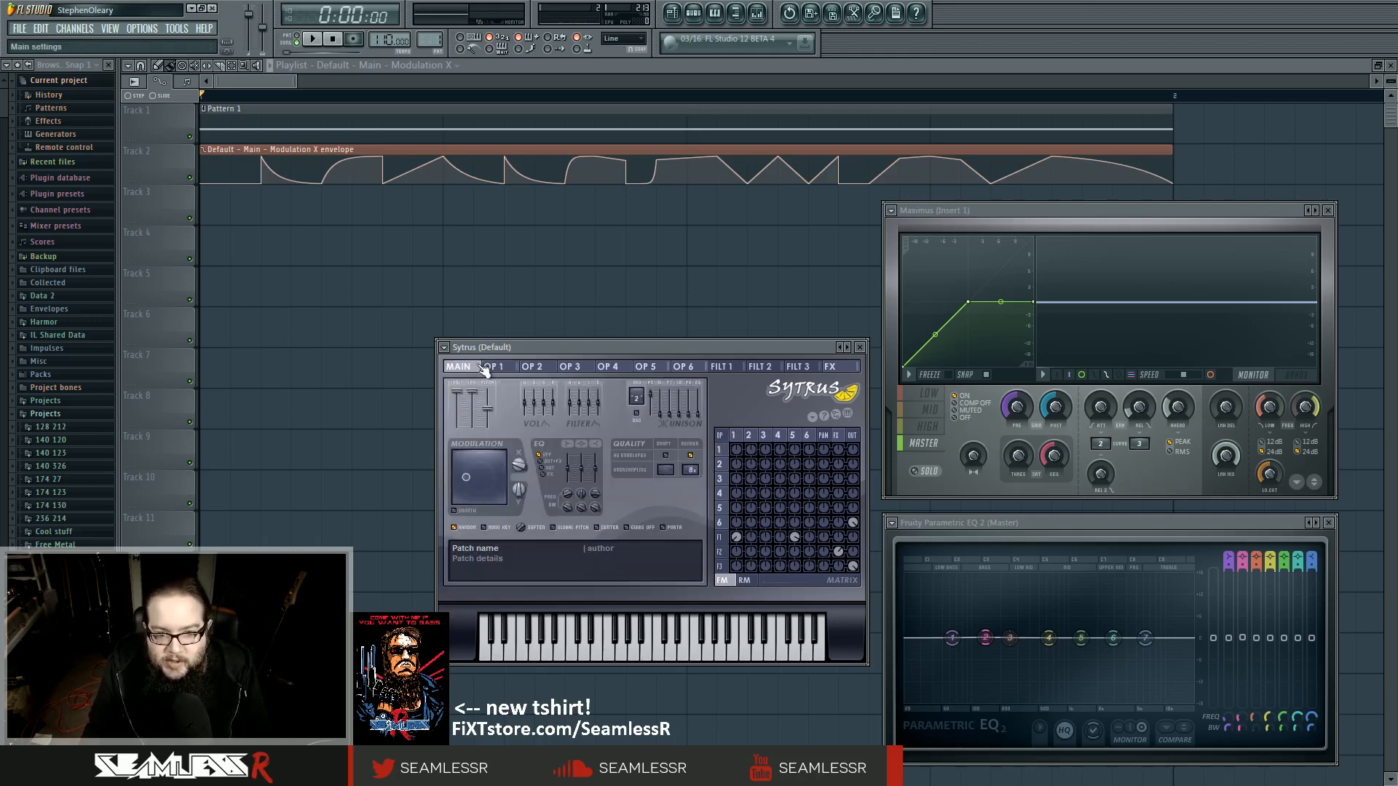
Step: Show how modulation X is mapped to filter 1's cutoff frequency
{"action": "left_click", "coordinate": [733, 436]}
{"action": "left_click", "coordinate": [721, 538]}
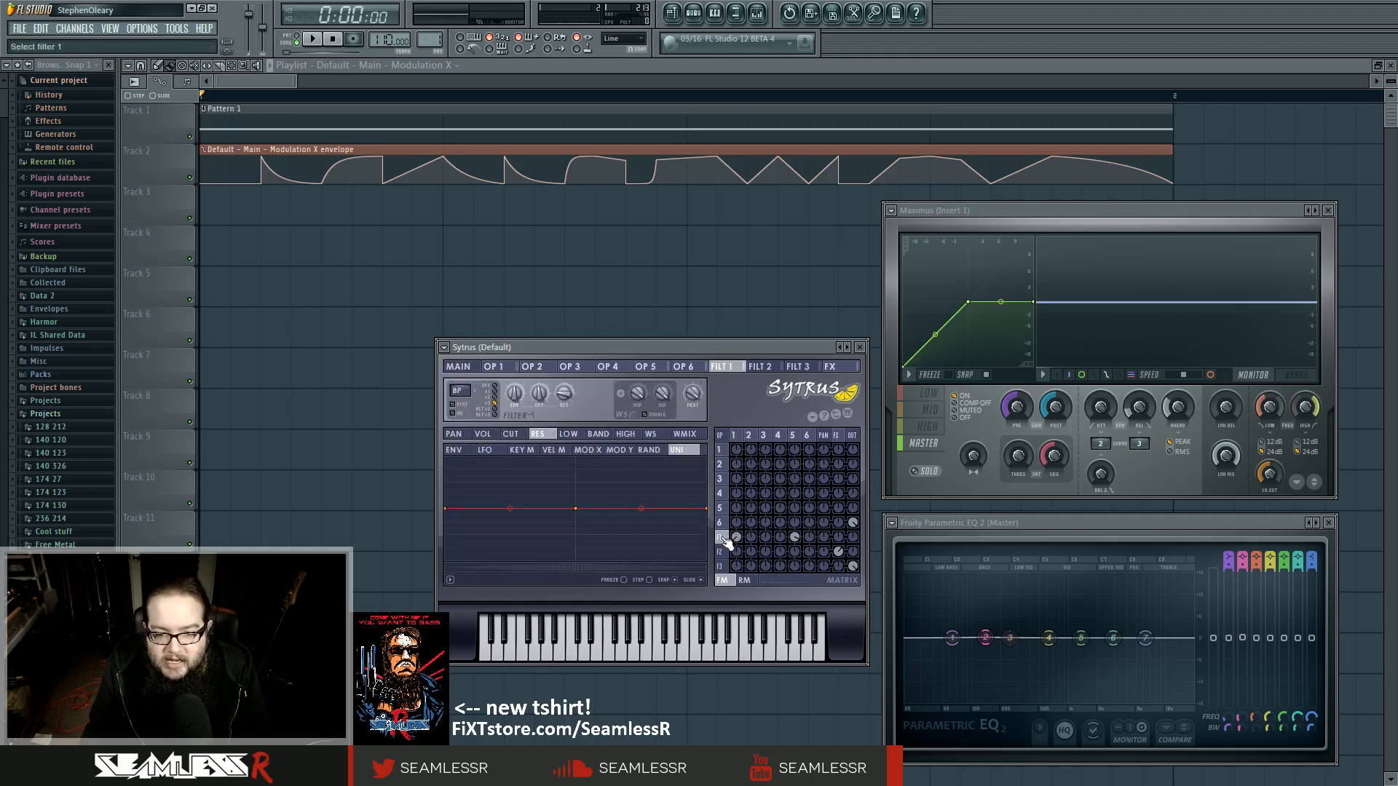
{"action": "left_click", "coordinate": [510, 433]}
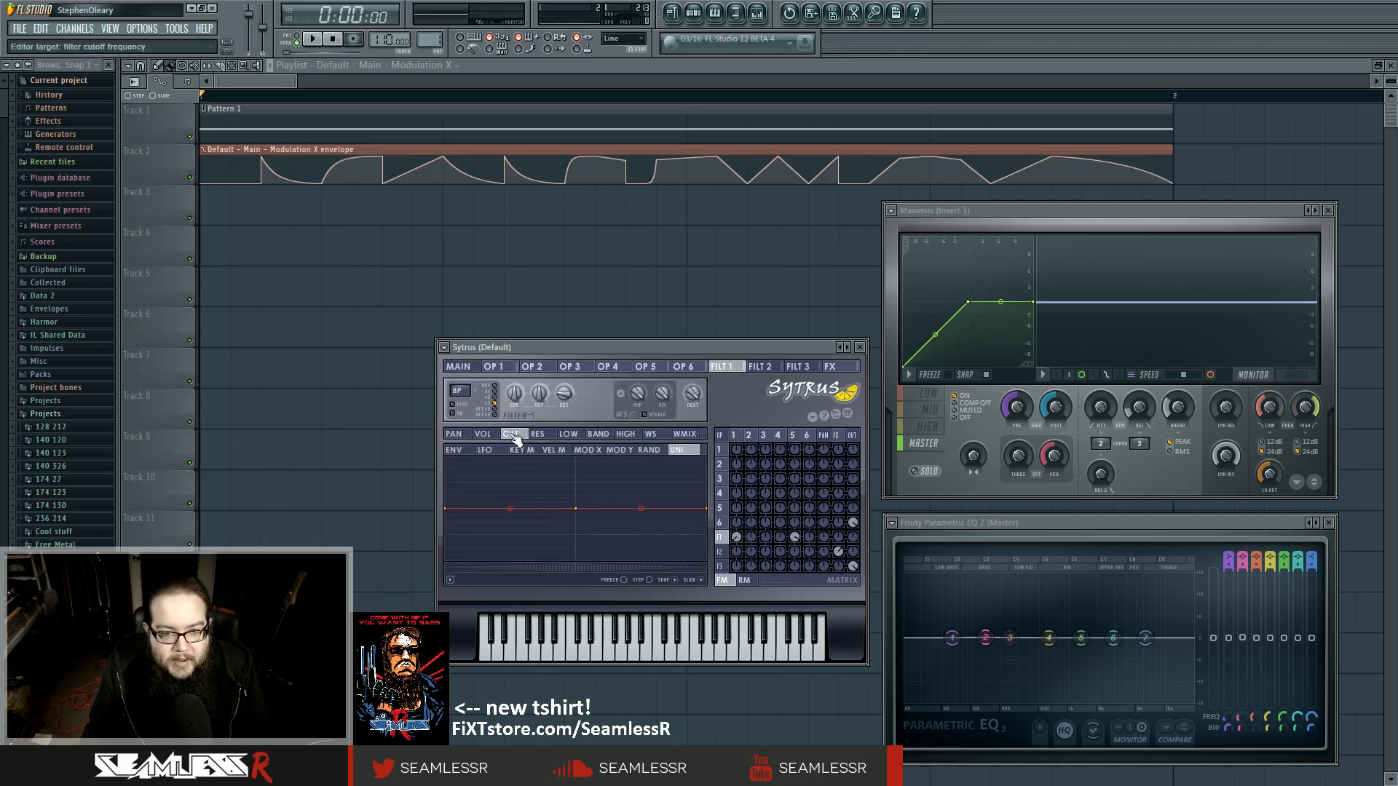
{"action": "left_click", "coordinate": [587, 450]}
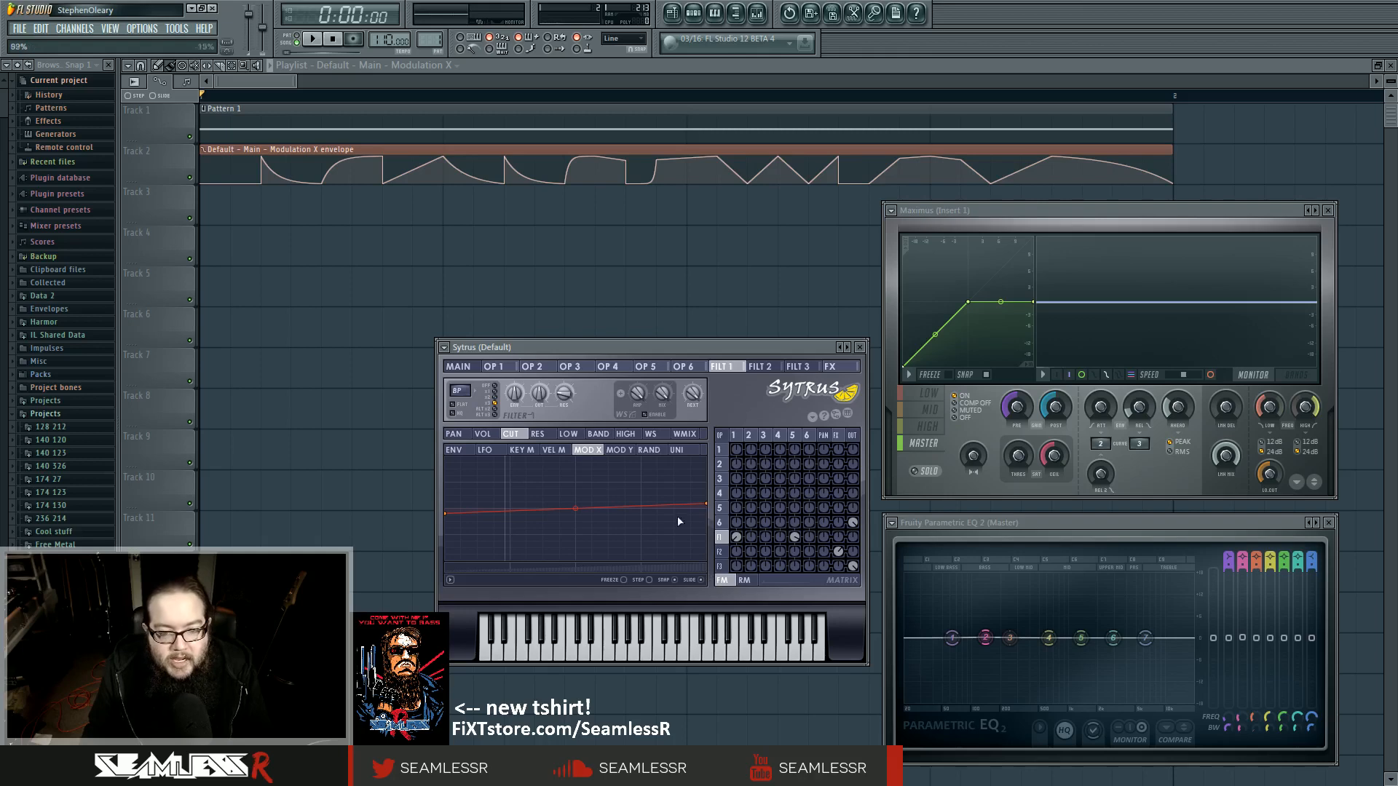
Step: Show operator 1's modulation X volume curve and audition the patch in short bursts with the curve's first point at 100%
{"action": "left_click", "coordinate": [482, 436]}
{"action": "left_click", "coordinate": [734, 435]}
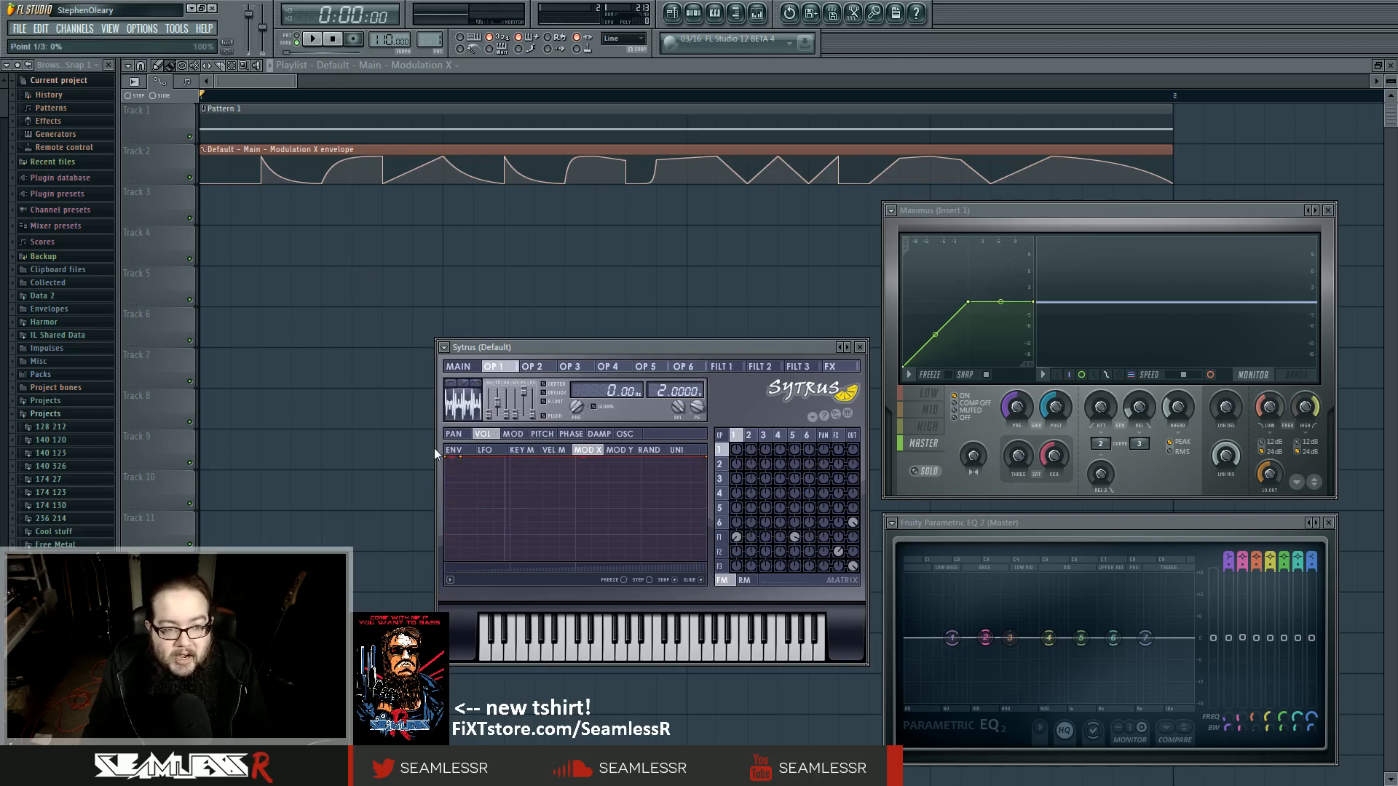
{"action": "key", "text": "space"}
{"action": "key", "text": "space"}
{"action": "key", "text": "space"}
{"action": "key", "text": "space"}
{"action": "key", "text": "space"}
{"action": "key", "text": "space"}
{"action": "key", "text": "space"}
{"action": "key", "text": "space"}
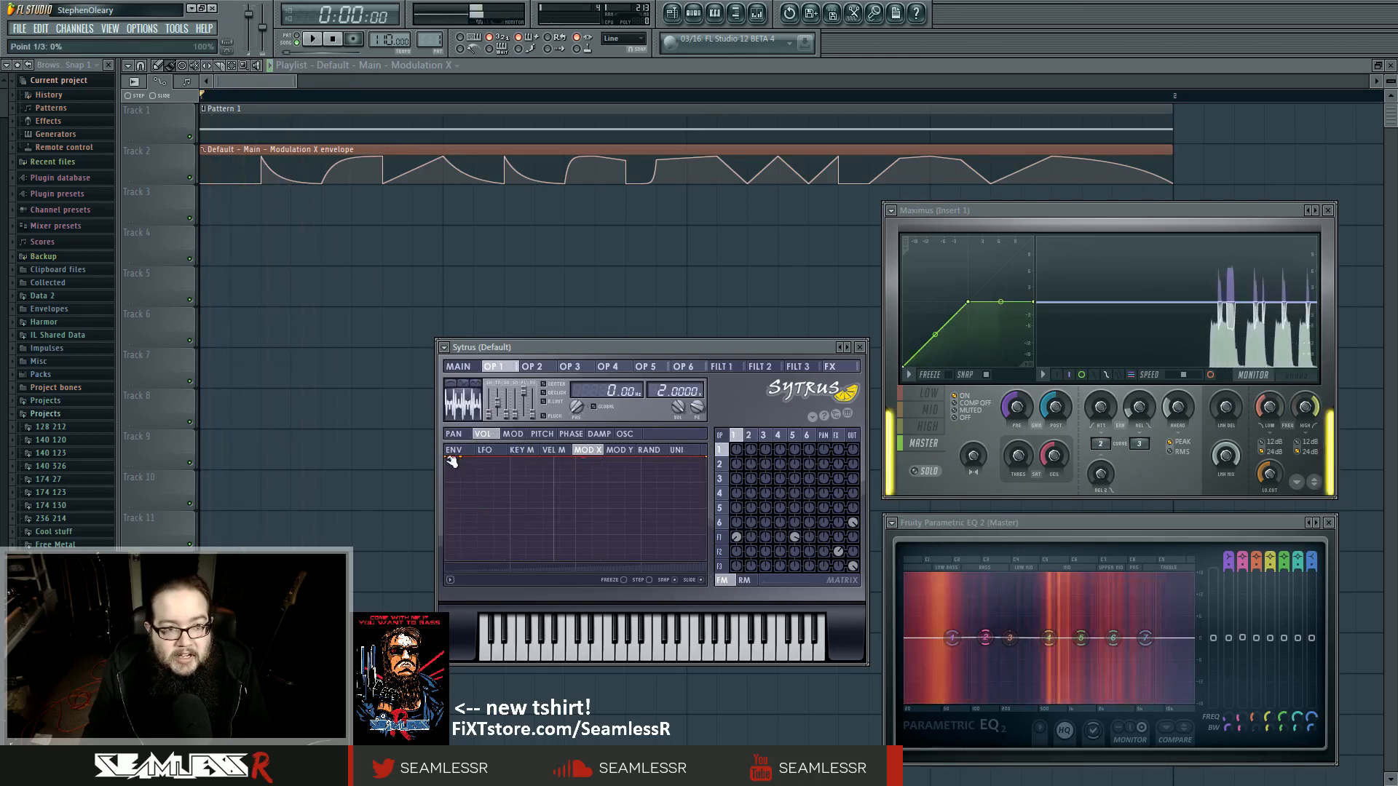
{"action": "key", "text": "space"}
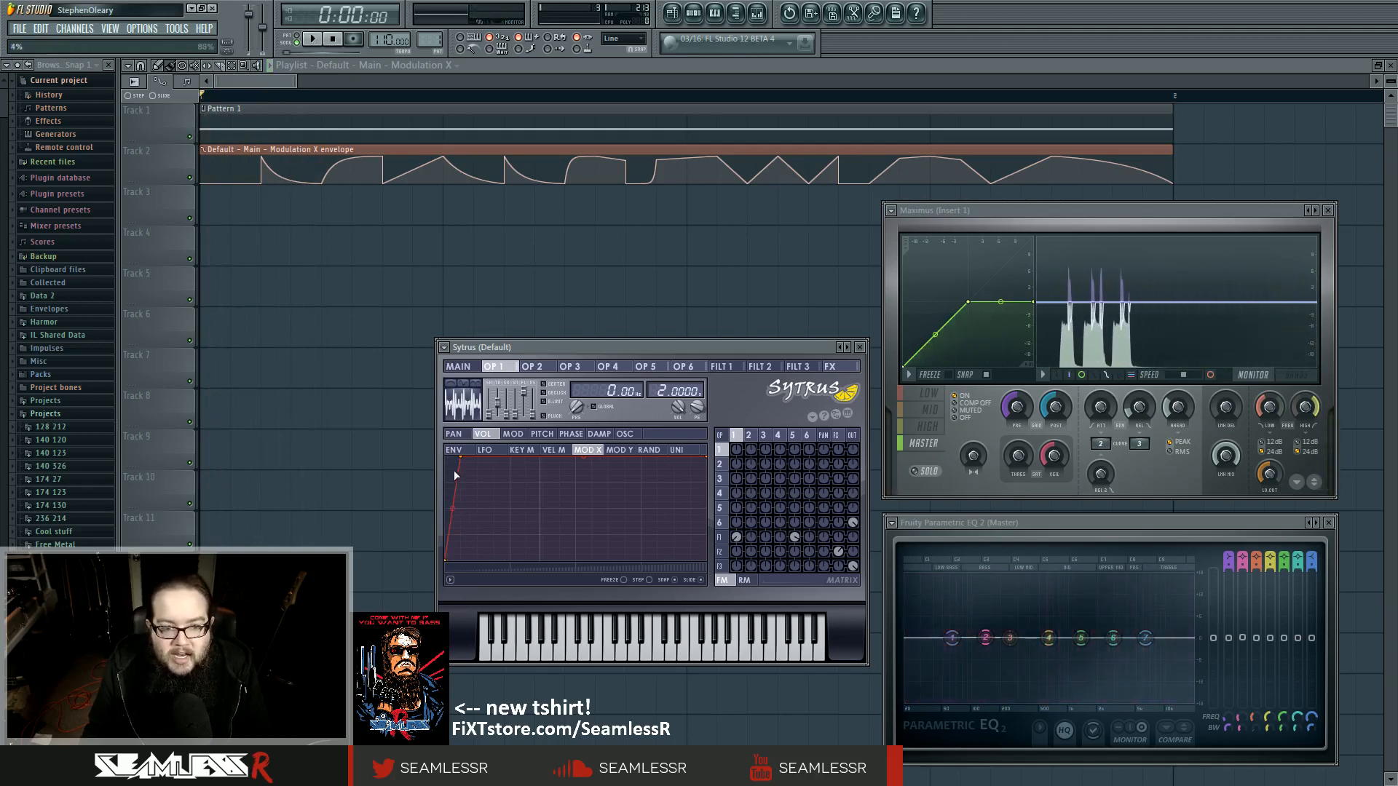
Step: Step through the modulation X volume curves of operators 2, 3 and 4
{"action": "left_click", "coordinate": [746, 435]}
{"action": "left_click", "coordinate": [762, 435]}
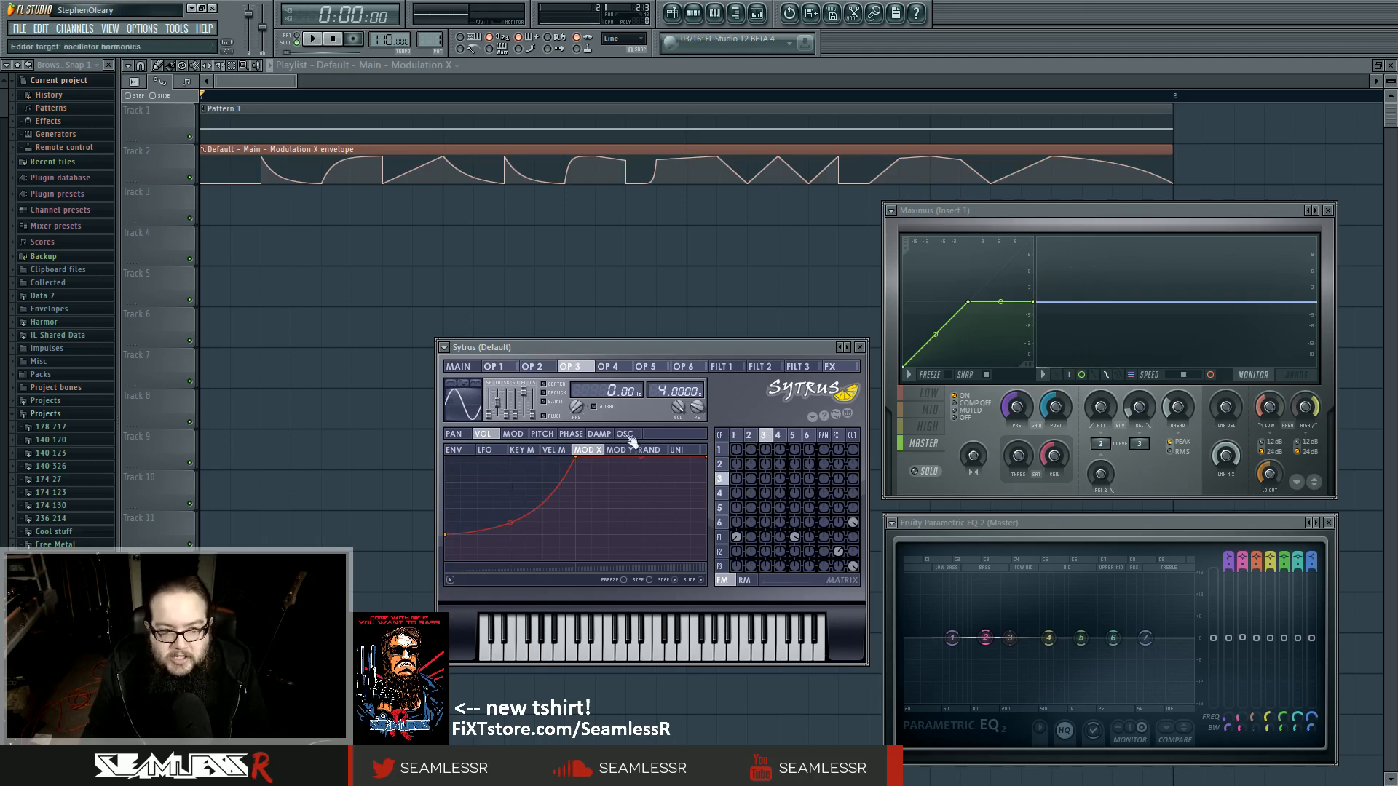
{"action": "left_click", "coordinate": [778, 435]}
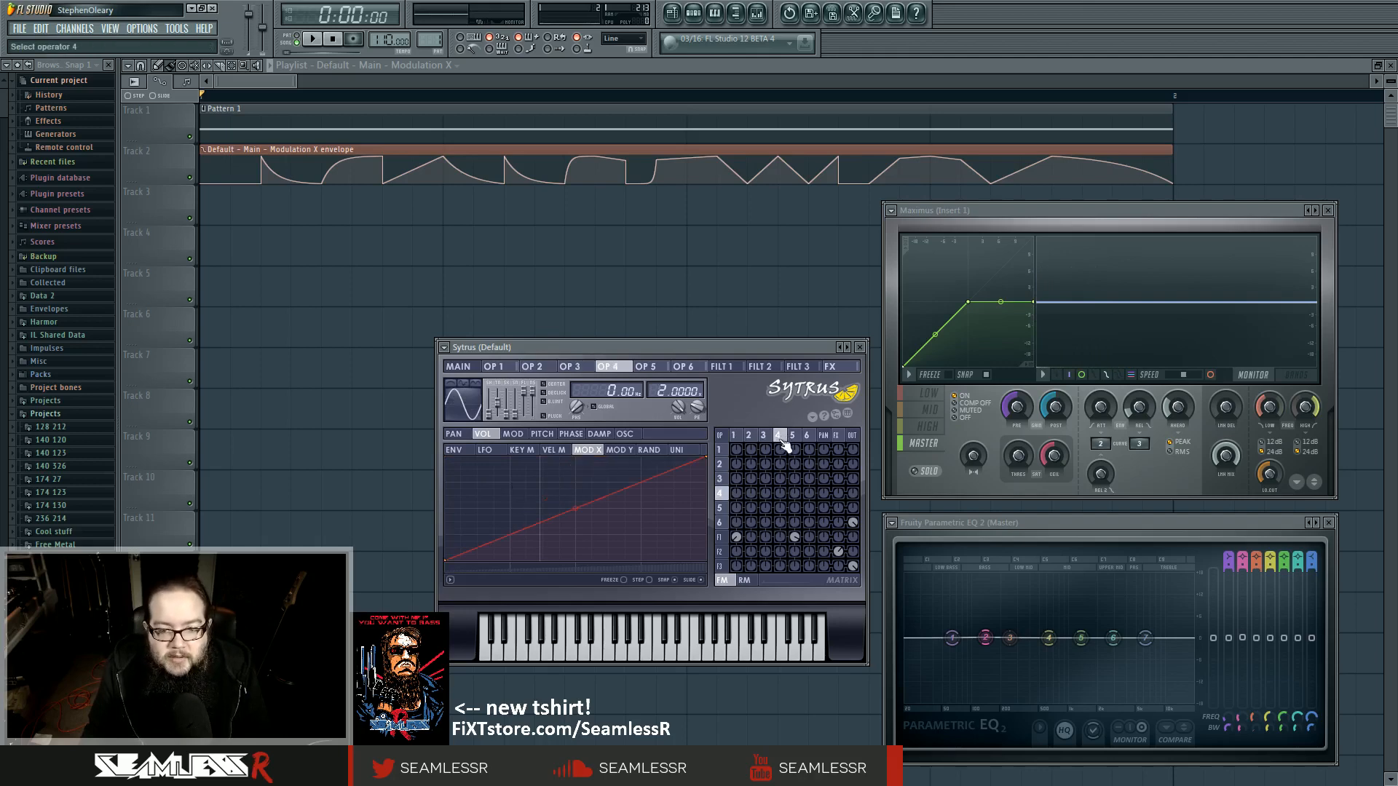
Step: Try sending operator 4 into filter 2 in the matrix while playing the patch, and compare it without that send
{"action": "key", "text": "space"}
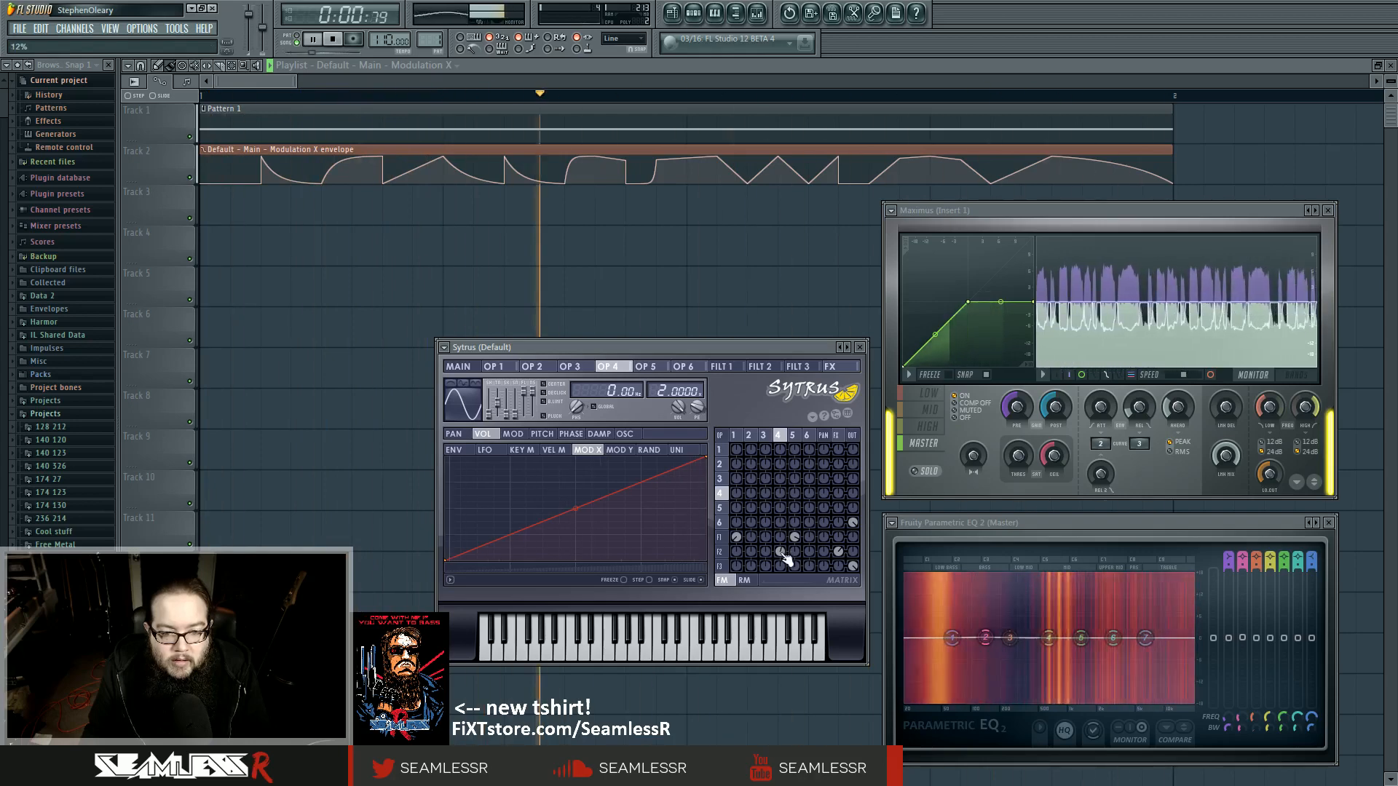
{"action": "key", "text": "space"}
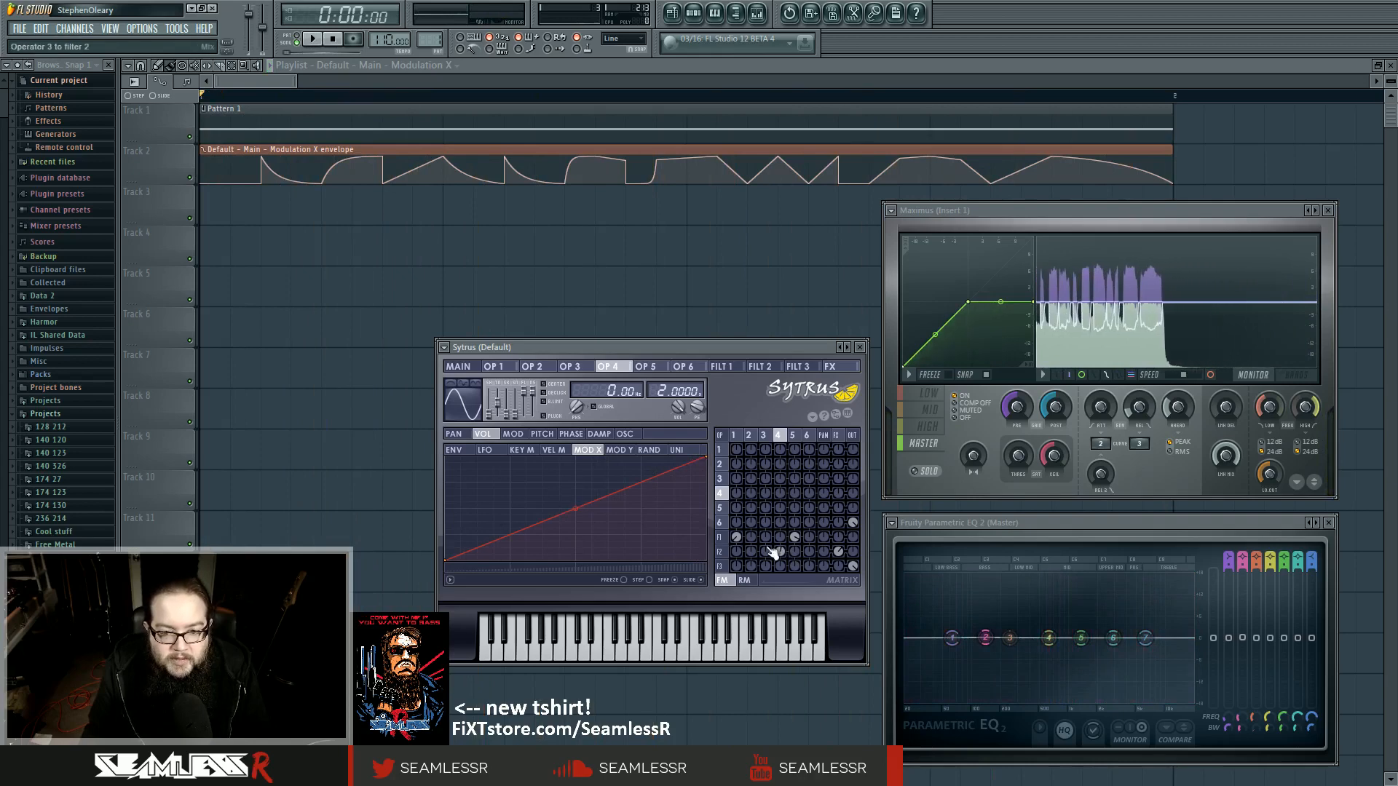
{"action": "key", "text": "space"}
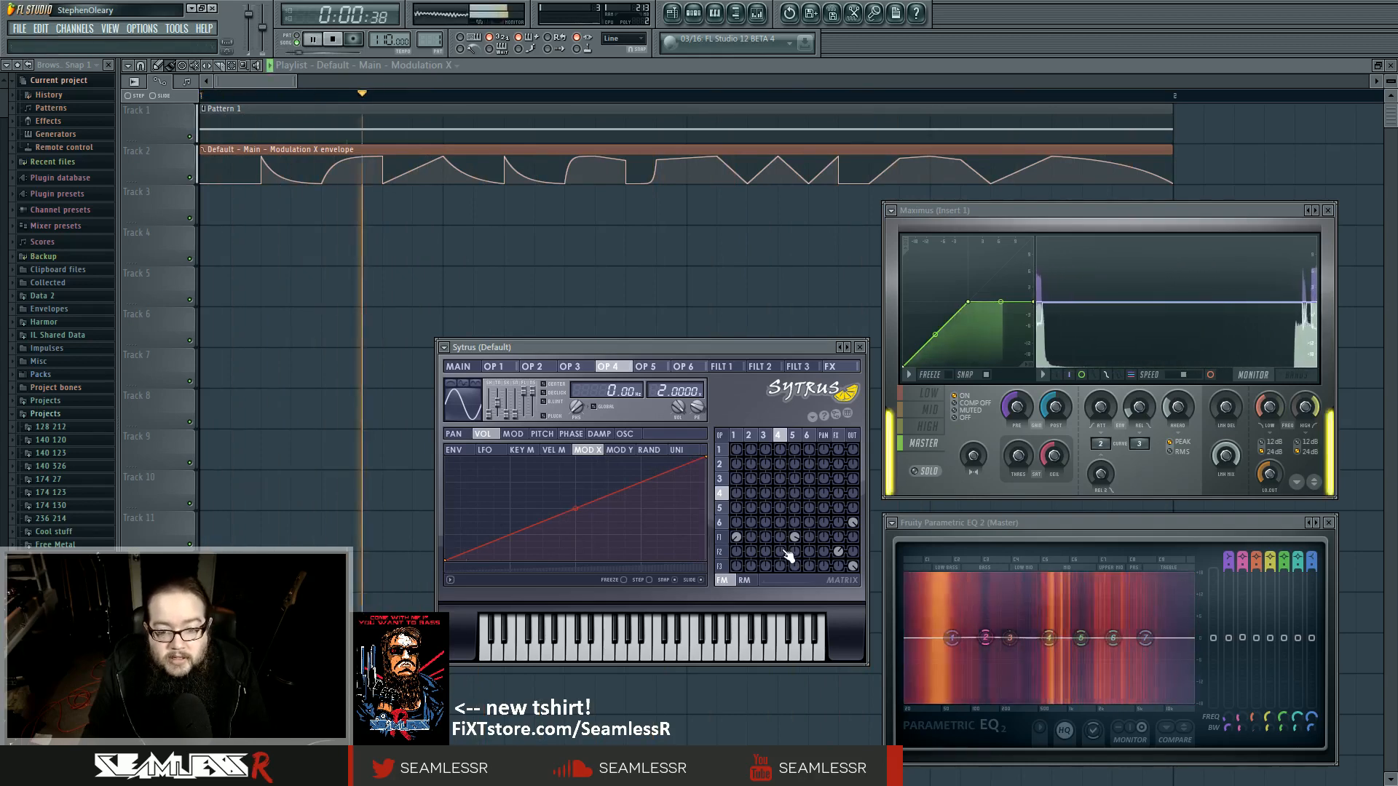
{"action": "key", "text": "space"}
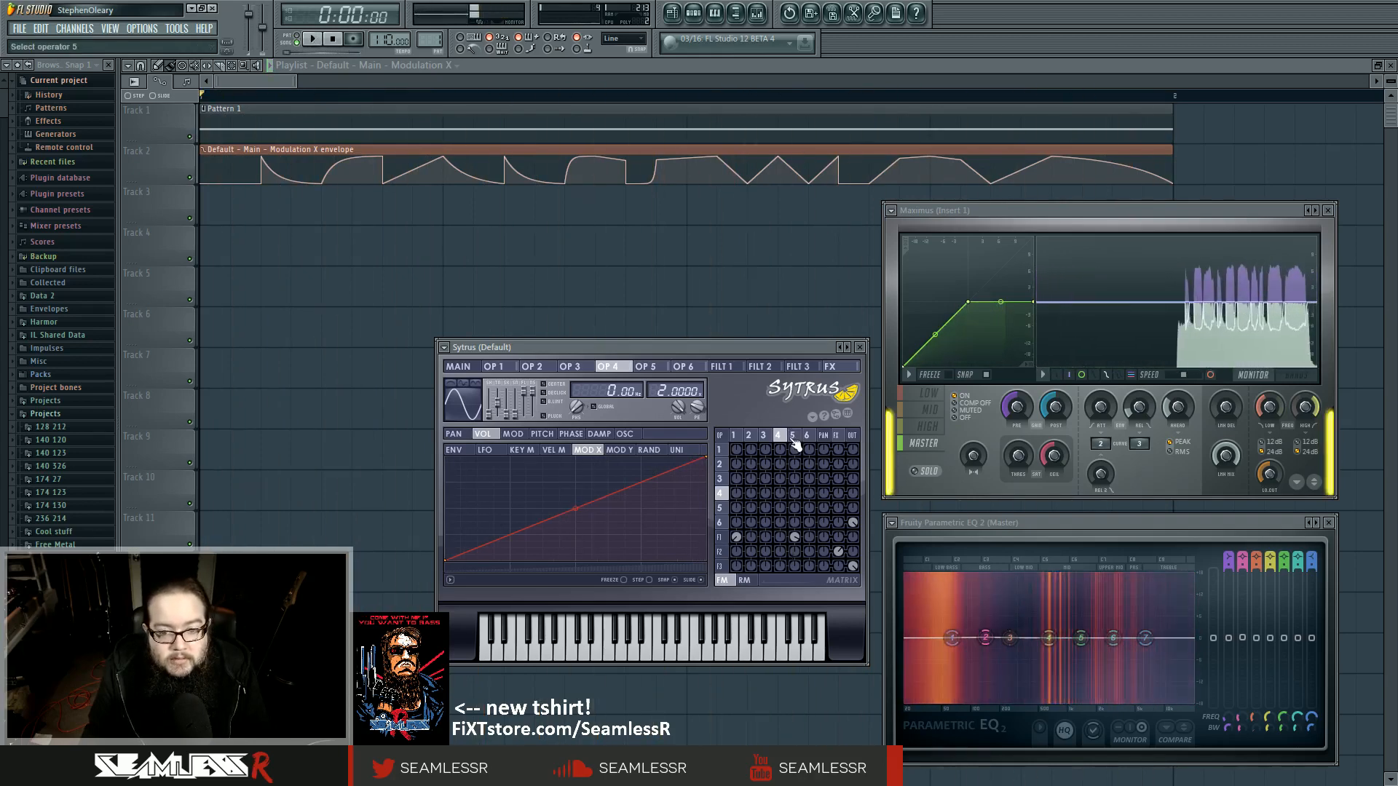
Step: Bend operator 5's modulation X volume curve to a steep early rise, with about 90% tension, and play the patch
{"action": "left_click", "coordinate": [792, 438]}
{"action": "left_click", "coordinate": [779, 436]}
{"action": "left_click", "coordinate": [792, 437]}
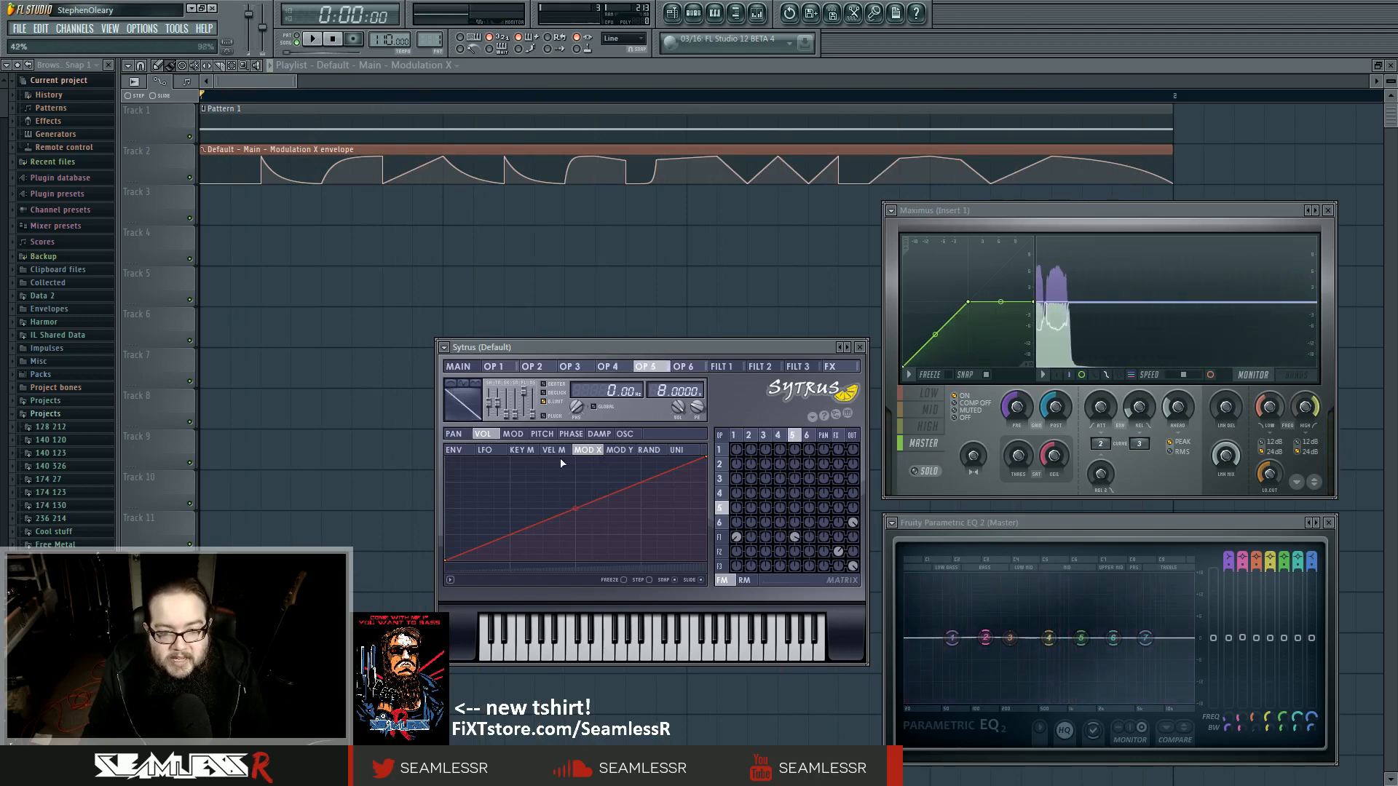
{"action": "left_click_drag", "start_coordinate": [580, 508], "coordinate": [575, 457]}
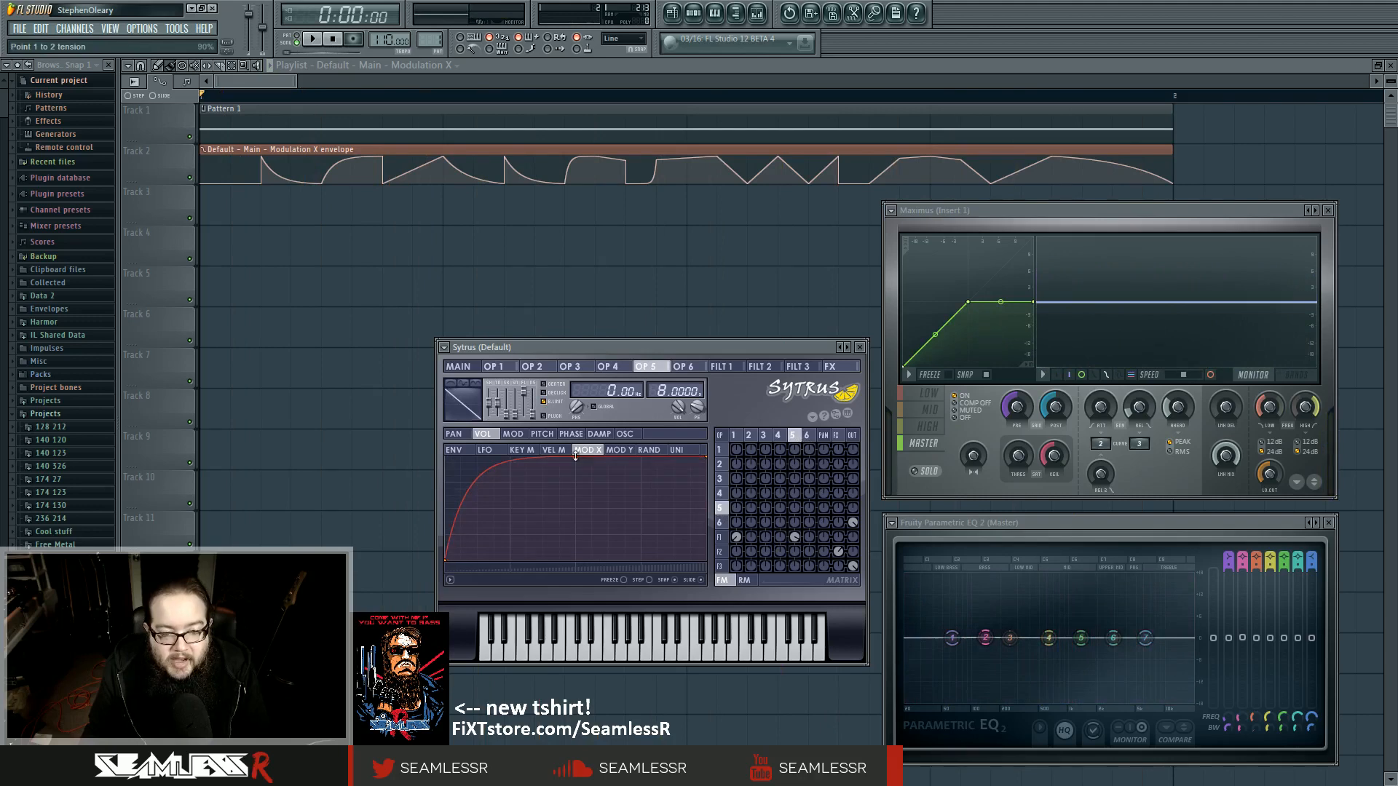
{"action": "key", "text": "space"}
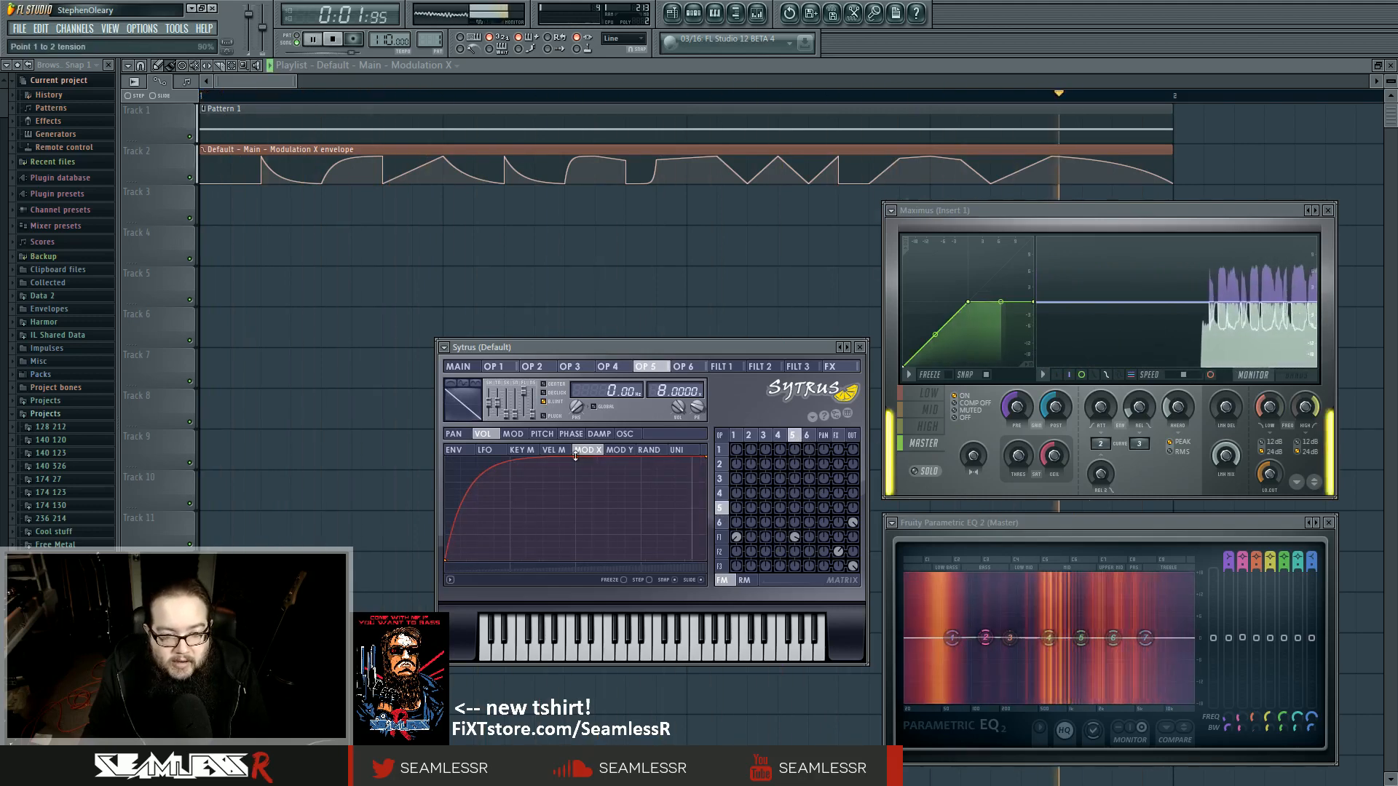
Step: Audition operator 5's modulation X volume curve with its start point raised to full and lowered back to zero, and ease its tension to a gentle bend
{"action": "left_click_drag", "start_coordinate": [445, 559], "coordinate": [446, 456]}
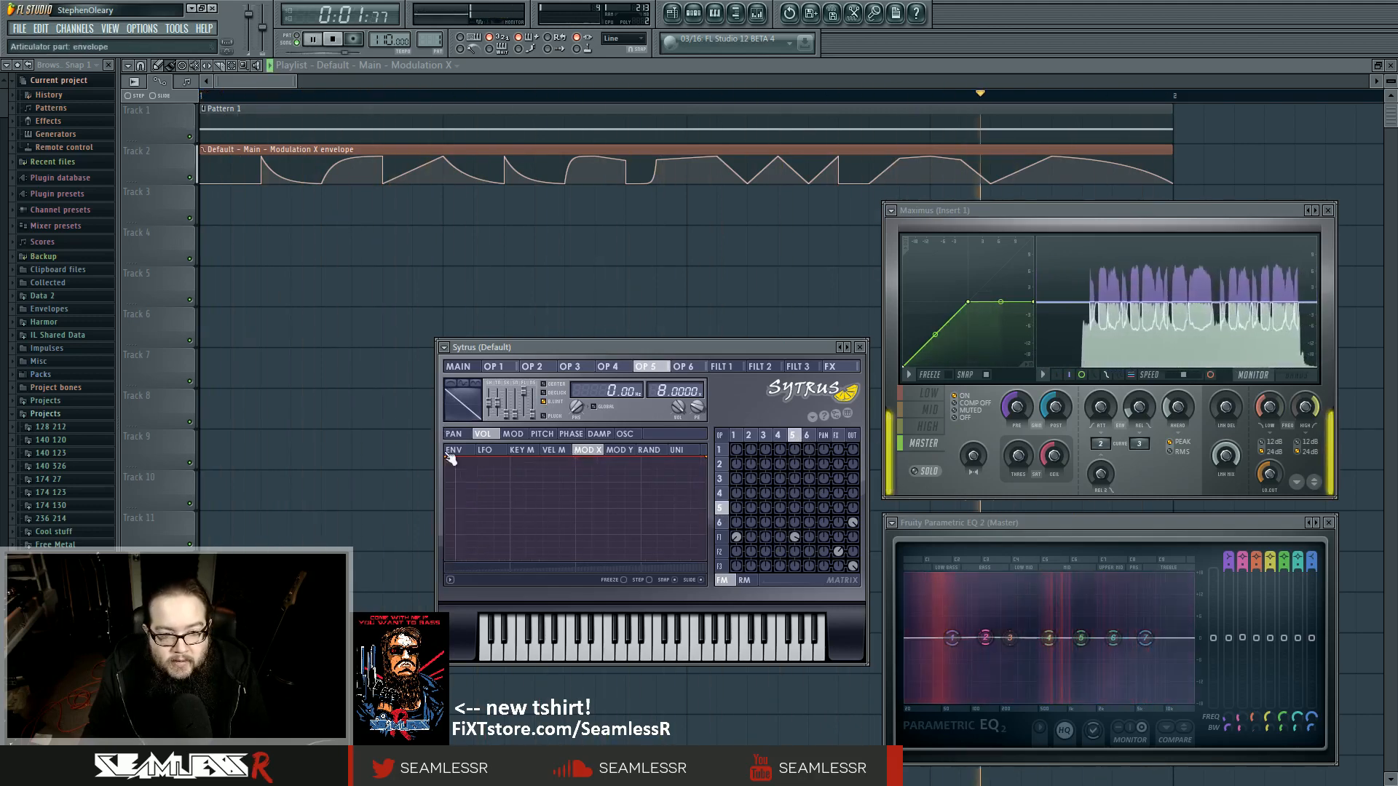
{"action": "left_click_drag", "start_coordinate": [446, 457], "coordinate": [445, 561]}
{"action": "left_click_drag", "start_coordinate": [570, 468], "coordinate": [652, 539]}
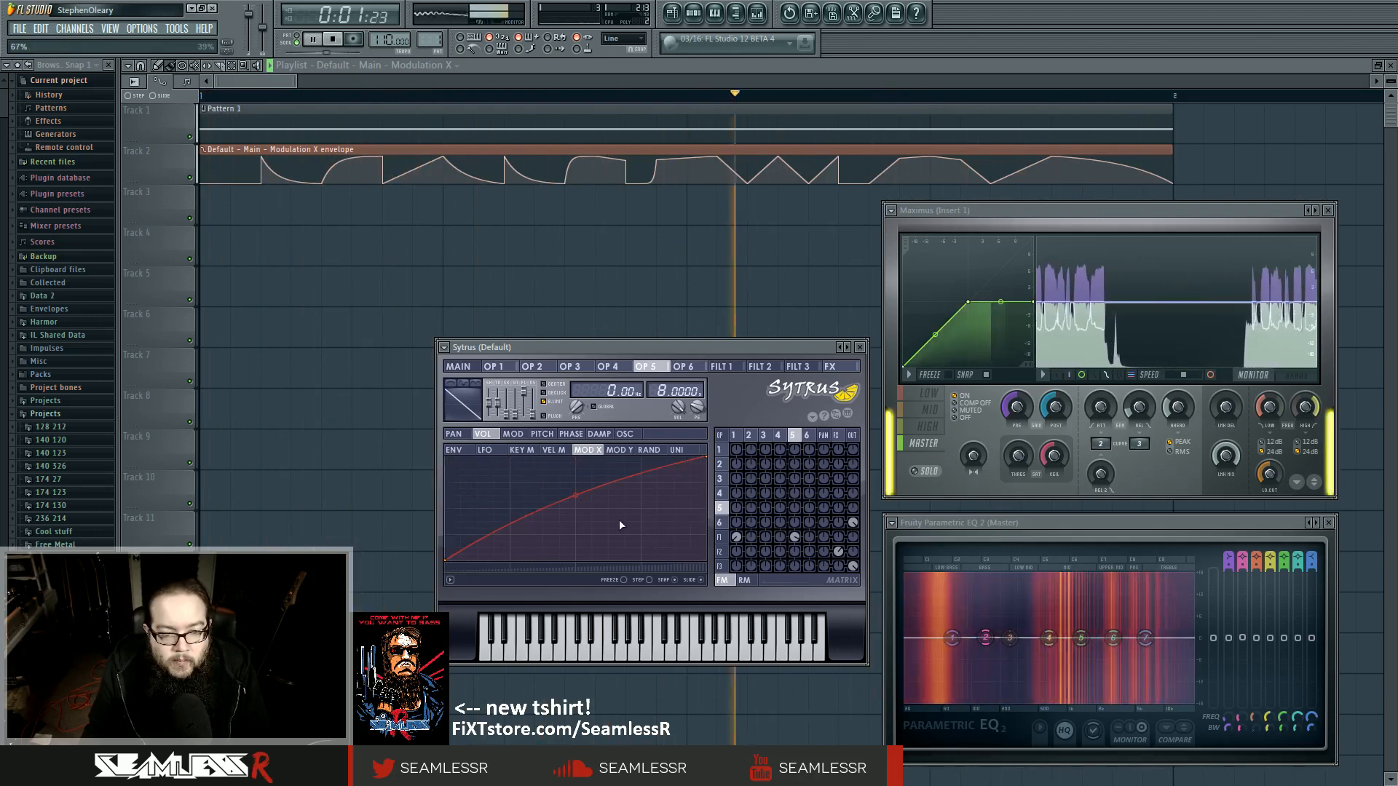
{"action": "key", "text": "space"}
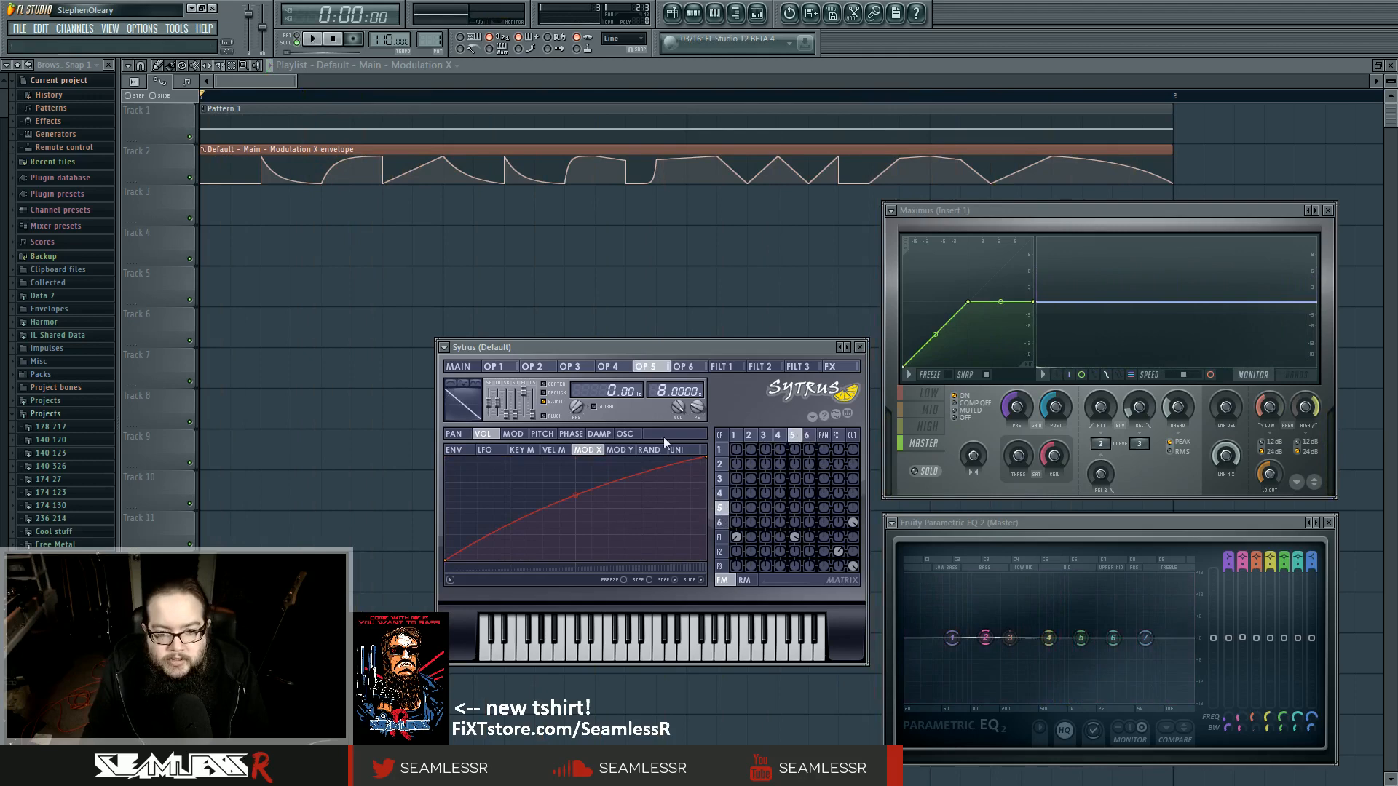
Step: Return to the main settings and play the whole patch once more
{"action": "left_click", "coordinate": [459, 366]}
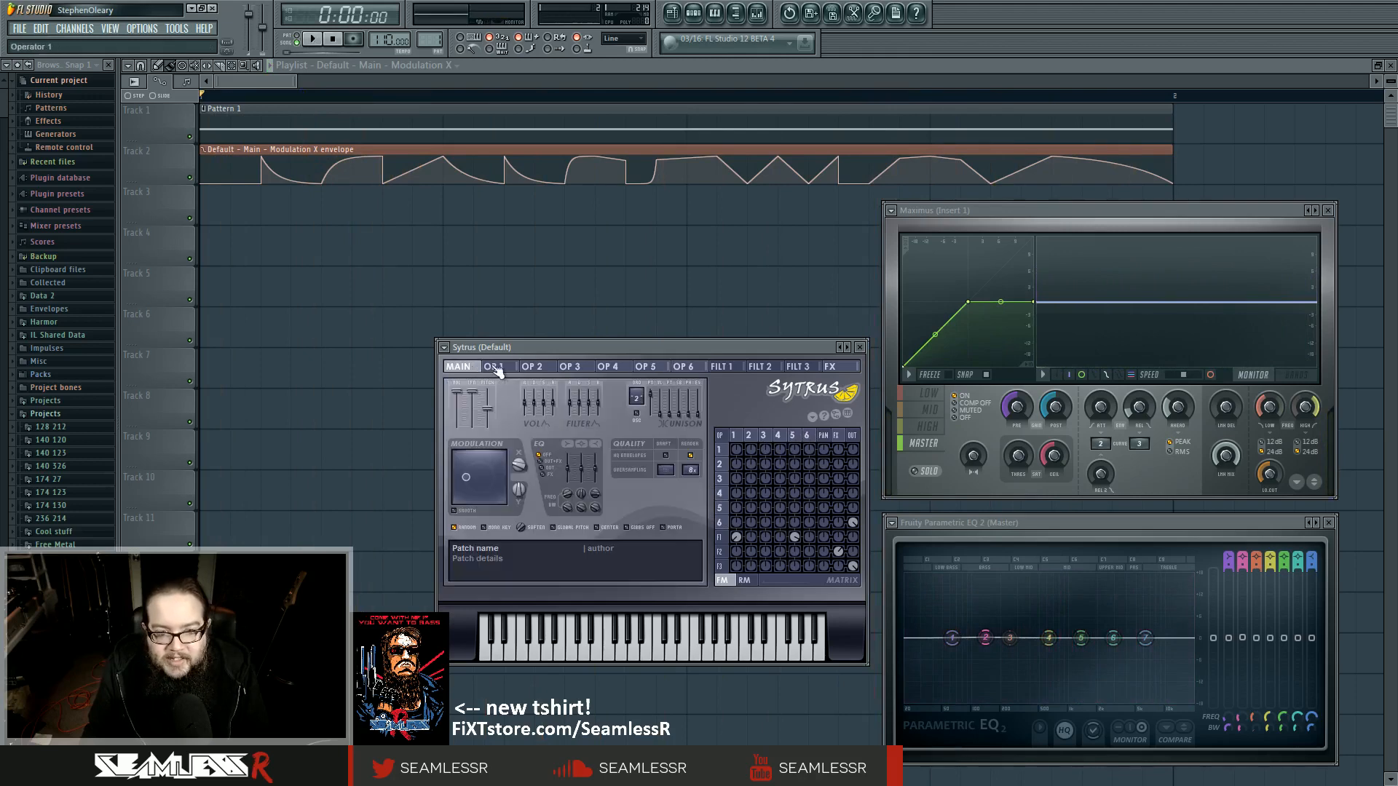
{"action": "key", "text": "space"}
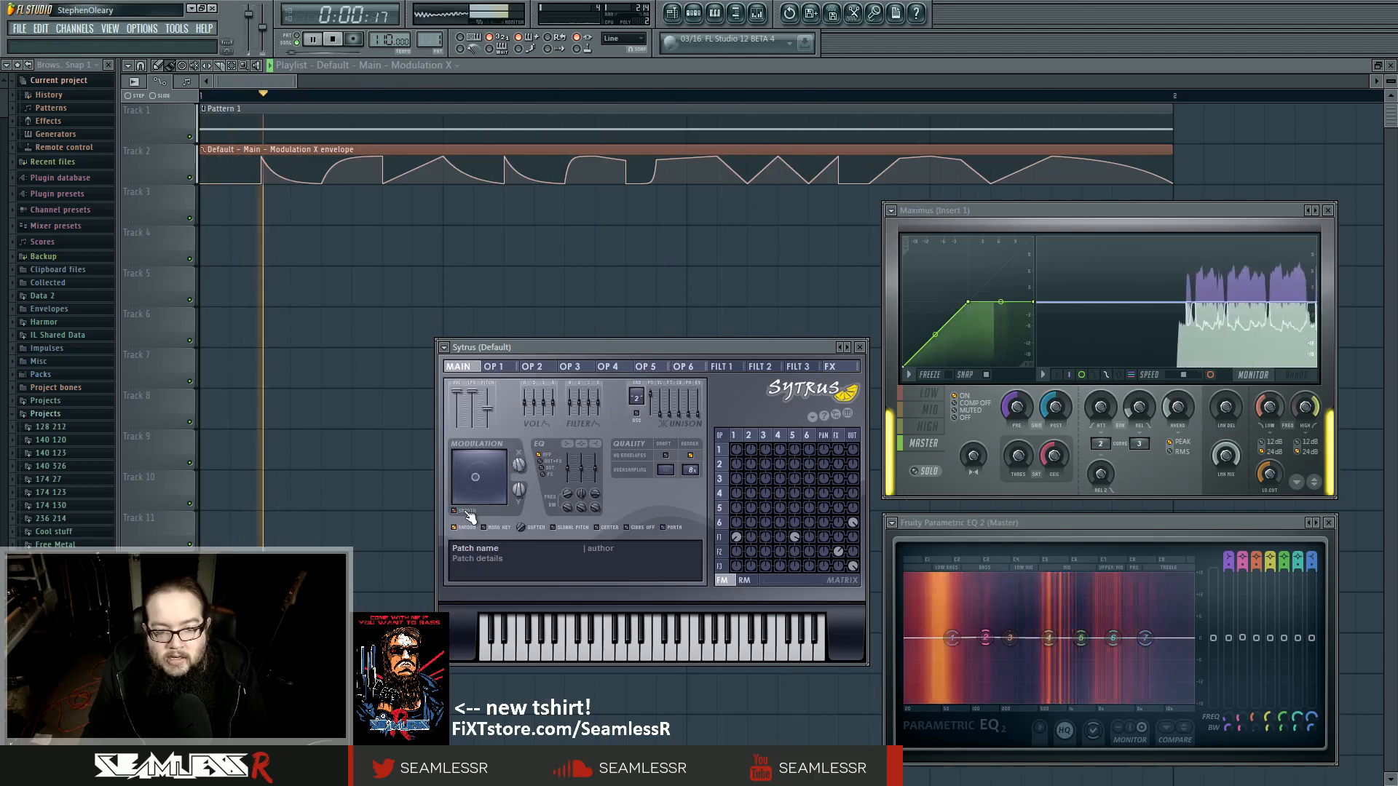
{"action": "key", "text": "space"}
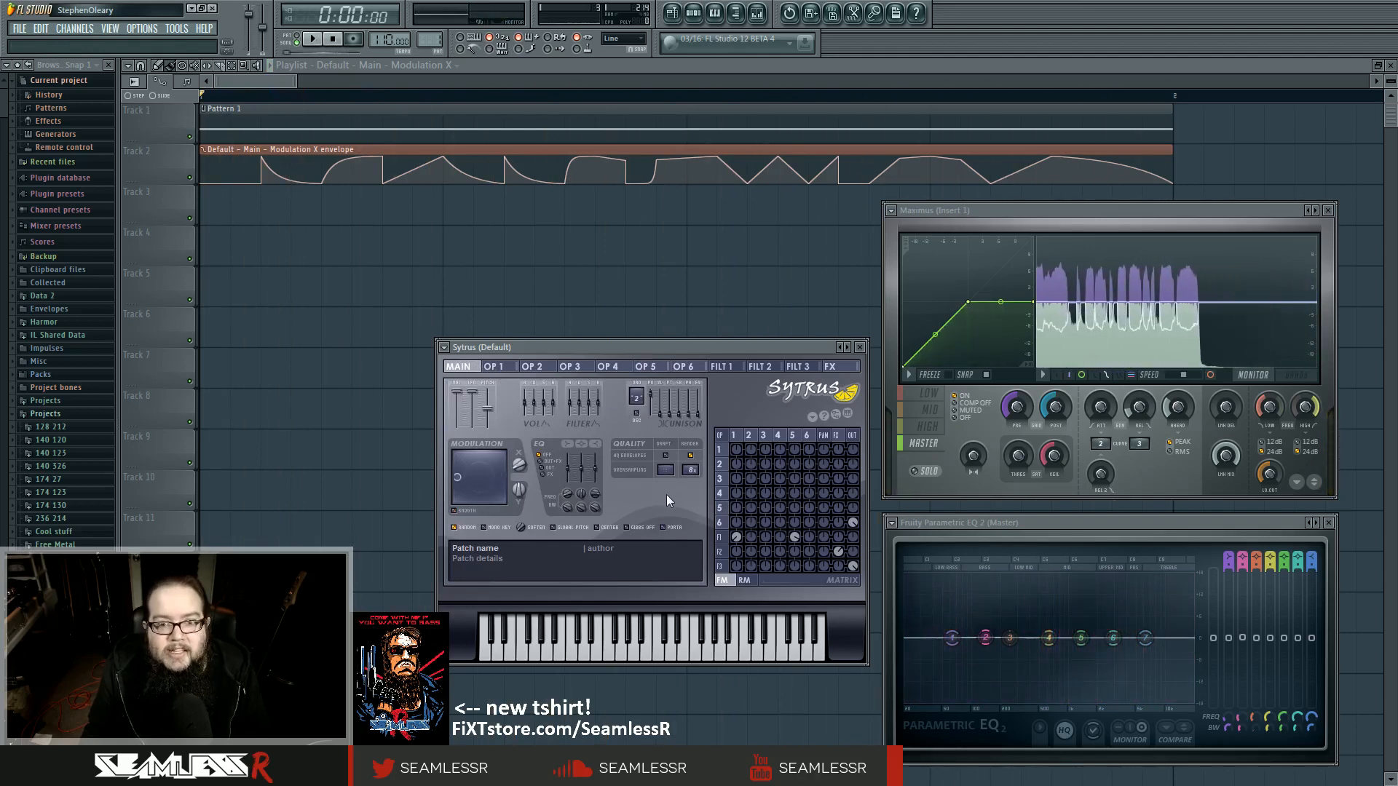
Step: Remove Fruity Parametric EQ 2 from Insert 1's third effect slot in the mixer, and check the master track's effects
{"action": "left_click", "coordinate": [758, 13]}
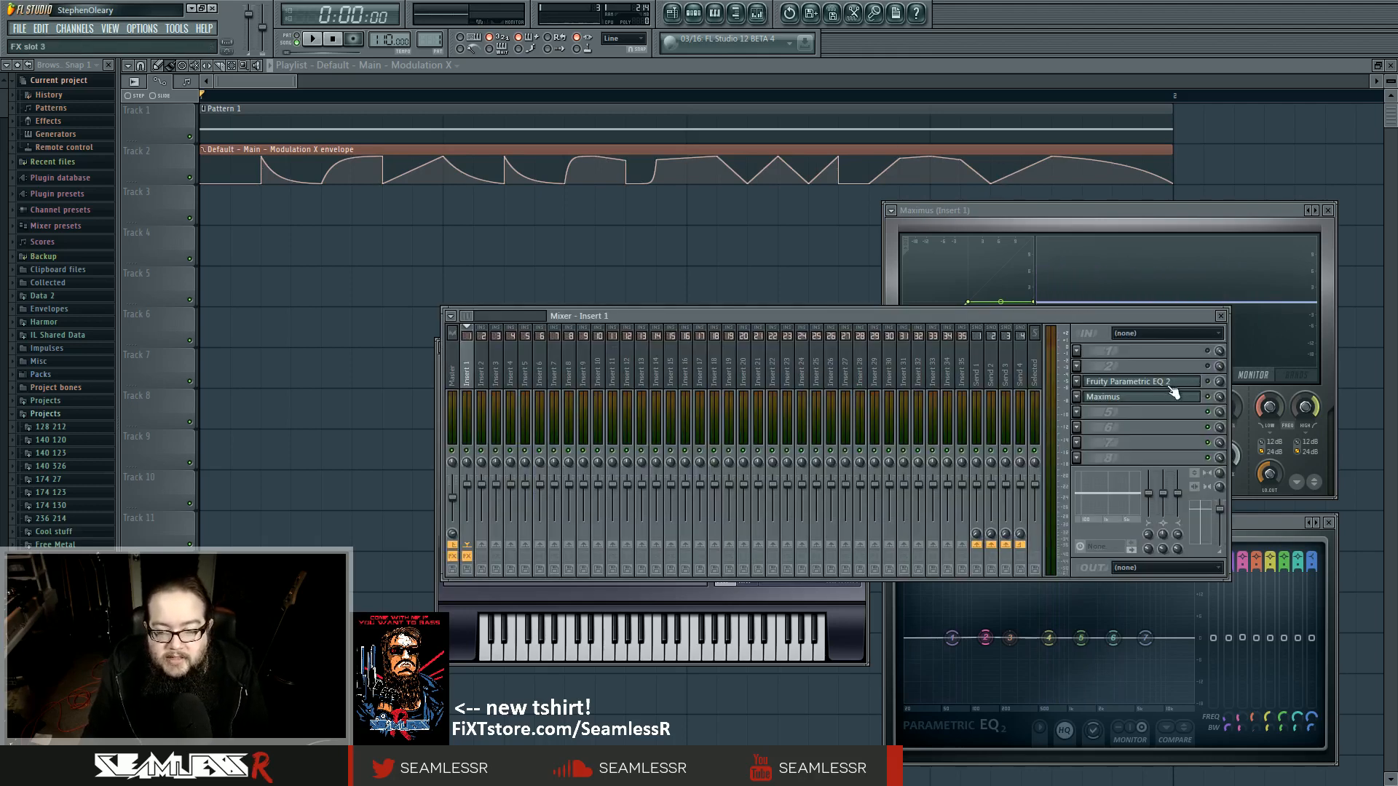
{"action": "left_click", "coordinate": [1077, 381]}
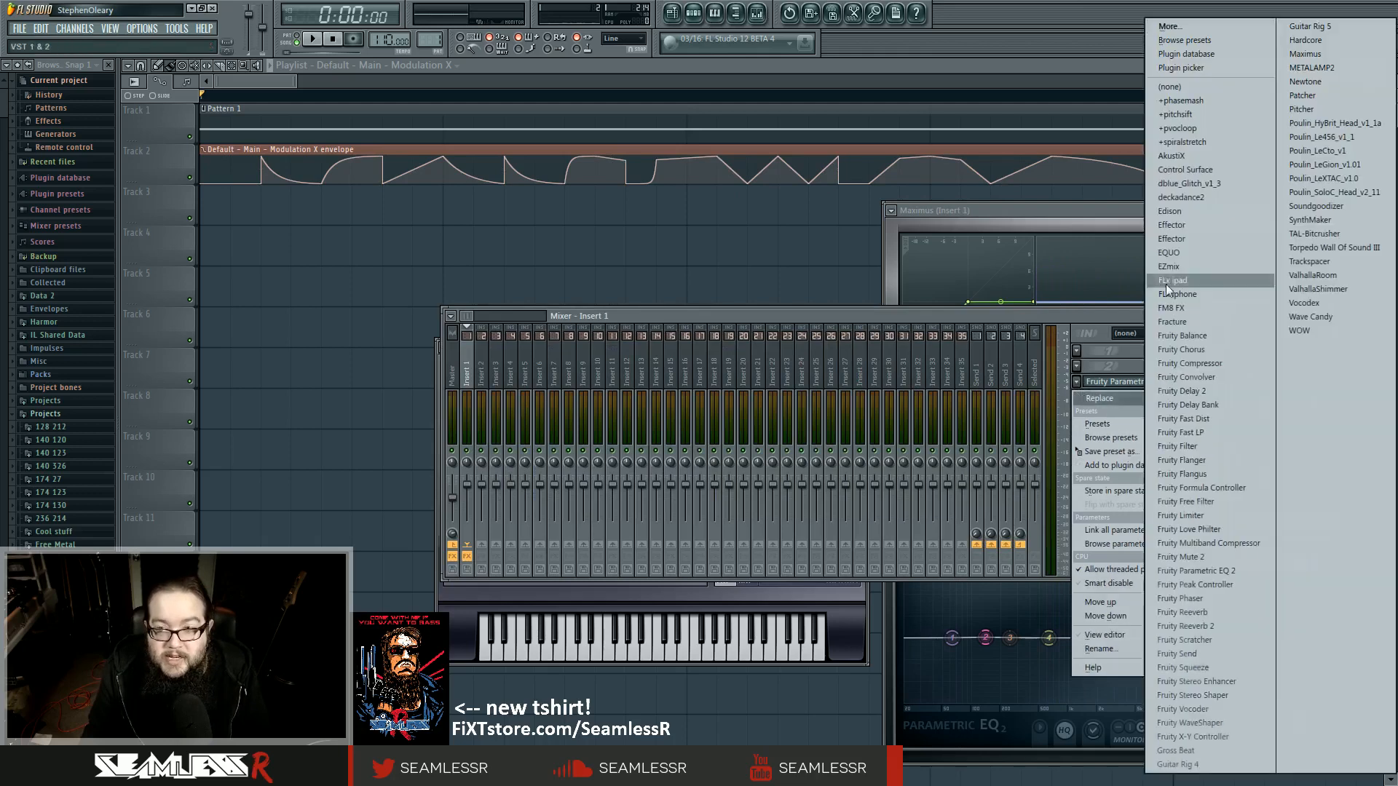
{"action": "left_click", "coordinate": [1177, 86]}
{"action": "left_click", "coordinate": [451, 371]}
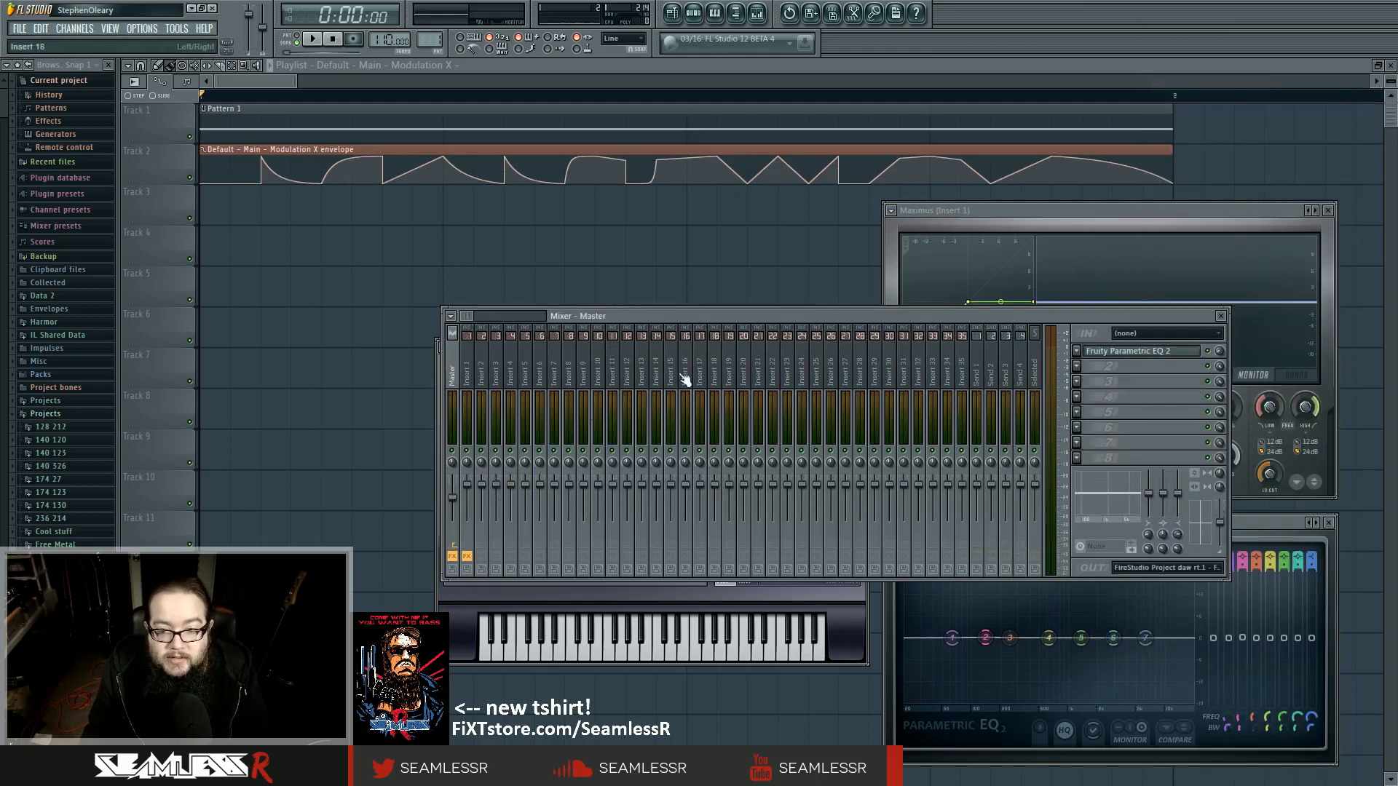
{"action": "left_click", "coordinate": [470, 375]}
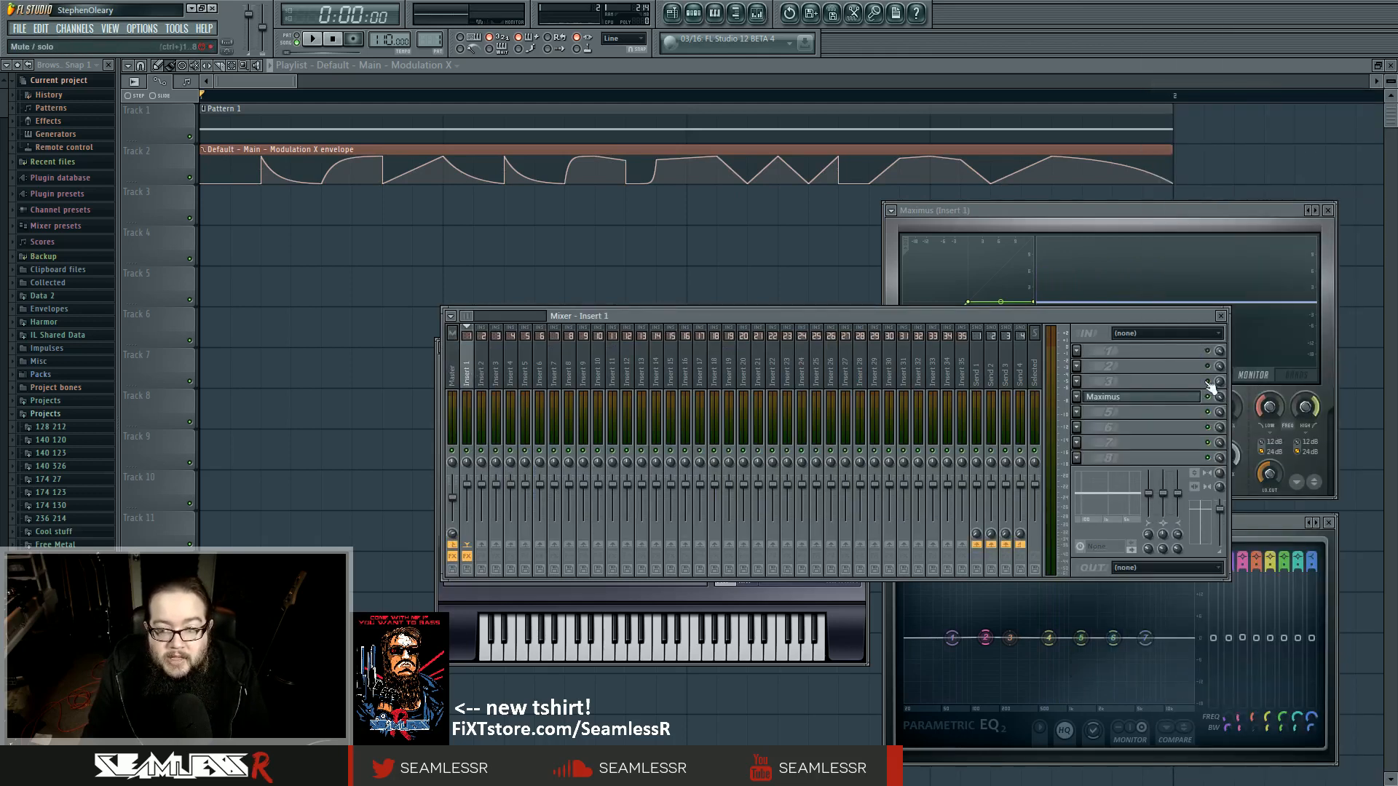
Step: Move Maximus up to Insert 1's first effect slot, bring its editor to the front and put the mixer away
{"action": "scroll", "coordinate": [1186, 397], "scroll_direction": "up", "scroll_amount": 3}
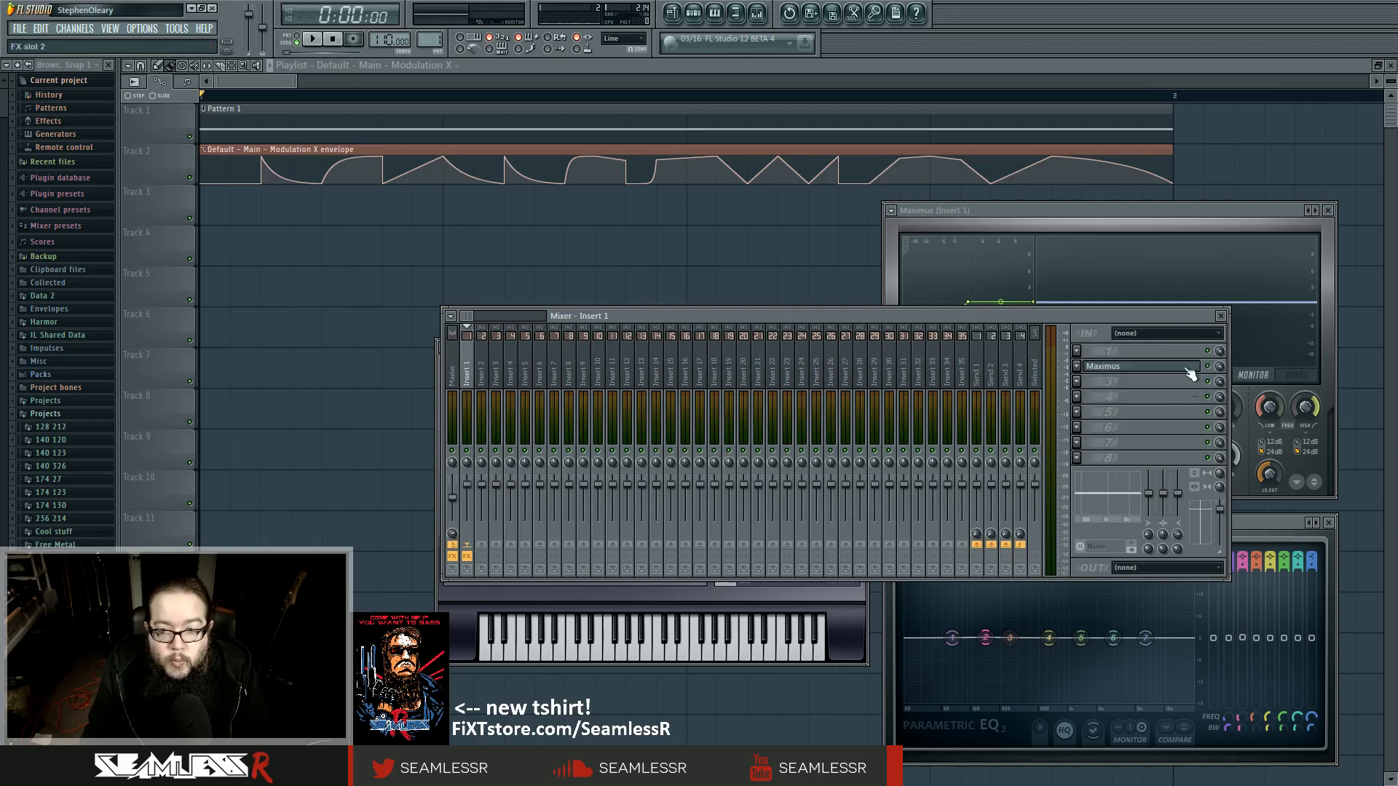
{"action": "left_click", "coordinate": [1137, 353]}
{"action": "left_click", "coordinate": [1137, 353]}
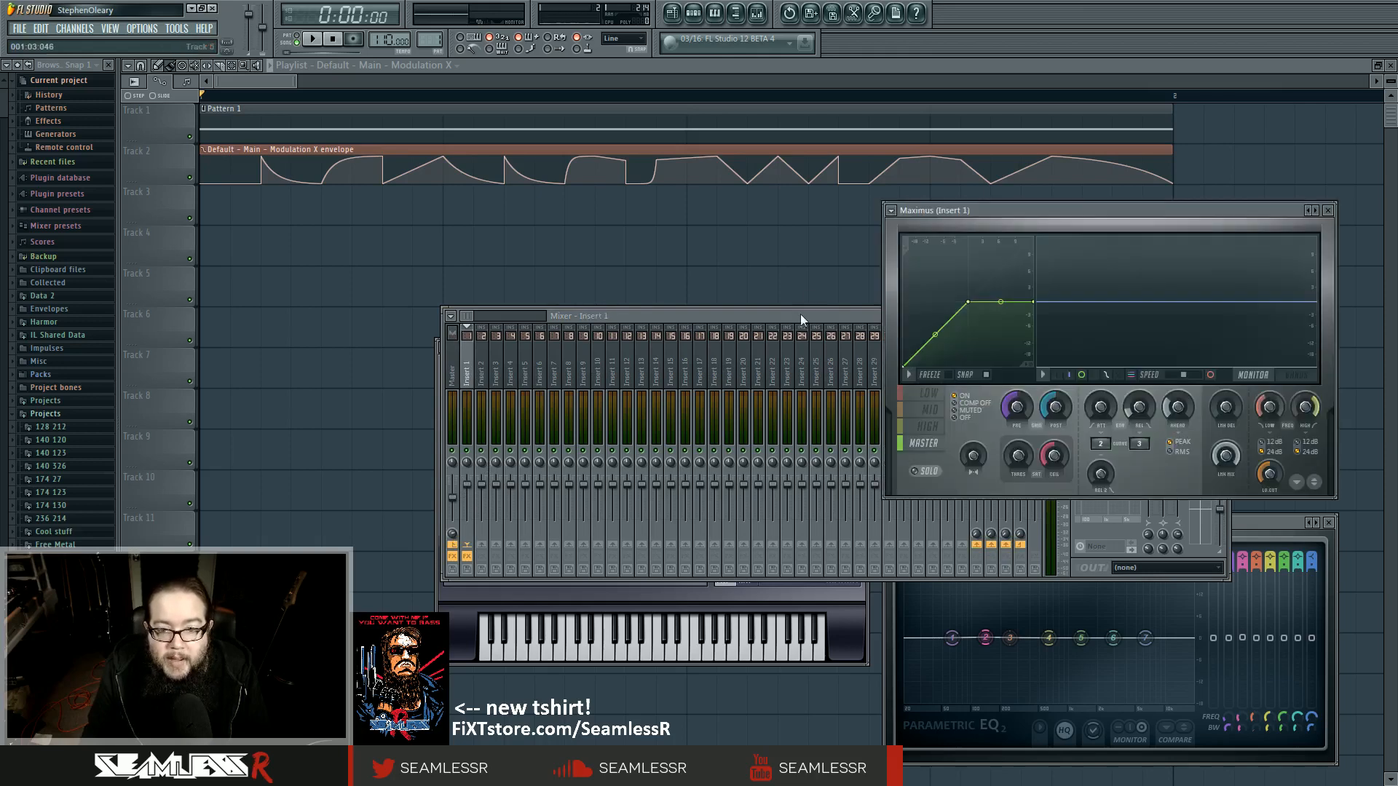
{"action": "left_click_drag", "start_coordinate": [801, 314], "coordinate": [661, 420]}
{"action": "key", "text": "F9"}
Step: Examine Maximus's low band curve while playing the patch
{"action": "left_click", "coordinate": [935, 395]}
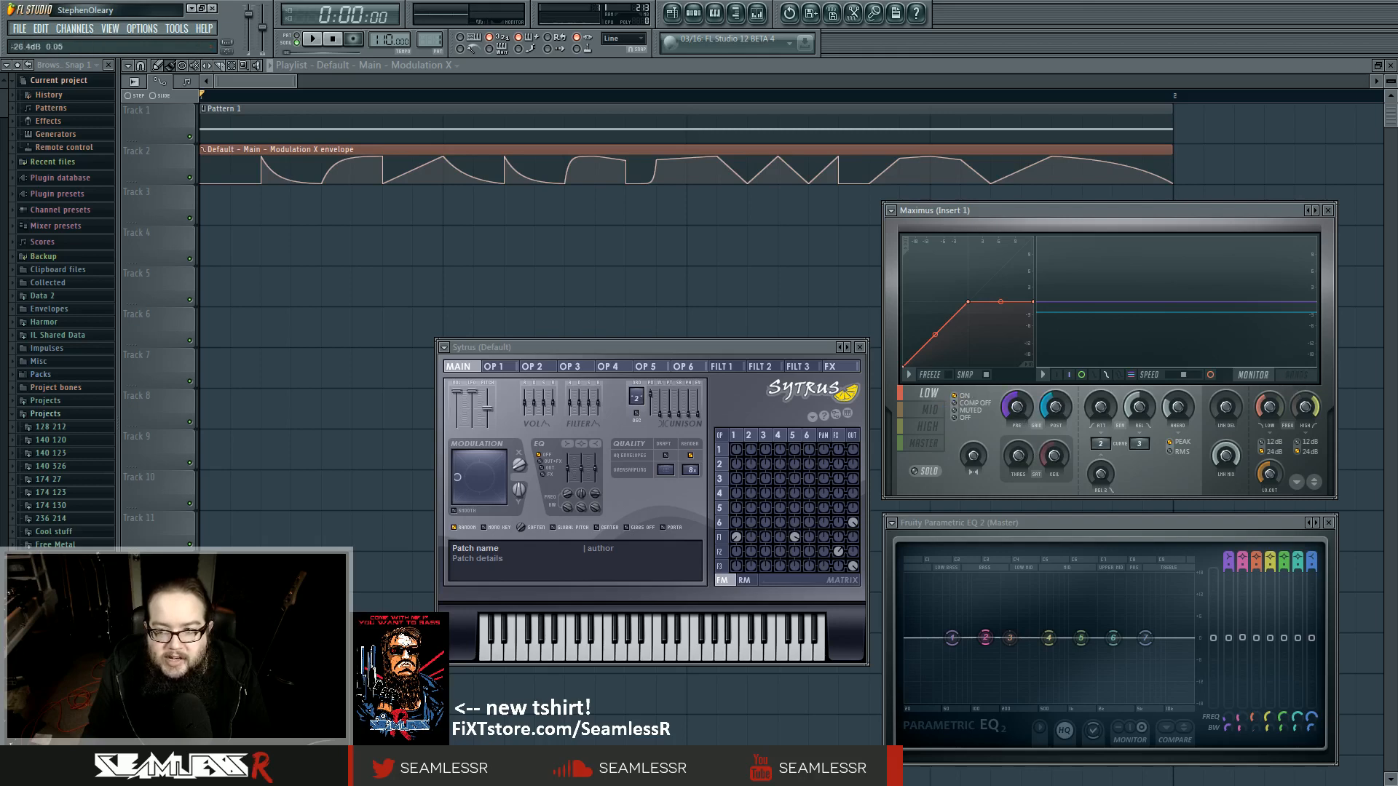
{"action": "key", "text": "space"}
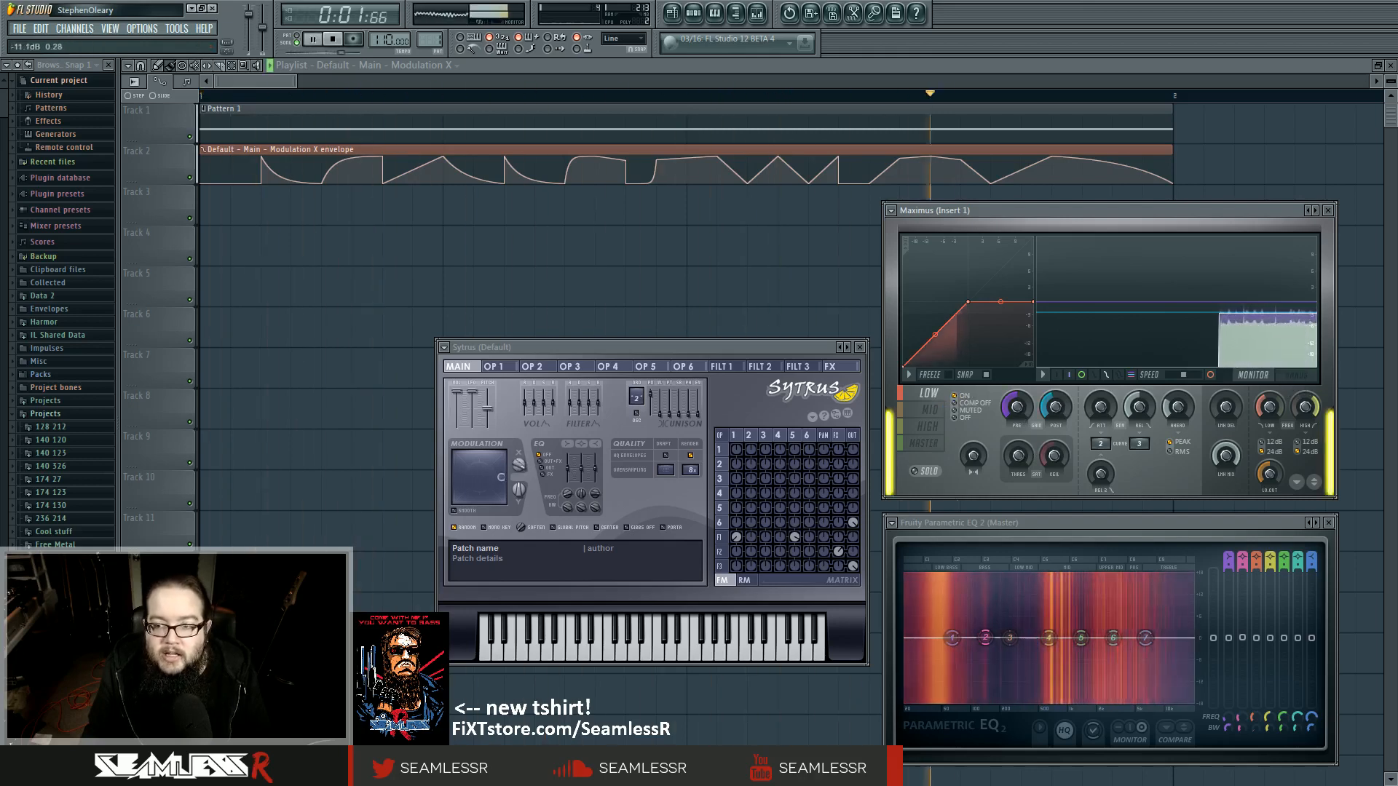
{"action": "key", "text": "space"}
Step: Show Maximus's mid band with the frequency bands display, and play the patch to examine how the spectrum is split
{"action": "left_click", "coordinate": [936, 410]}
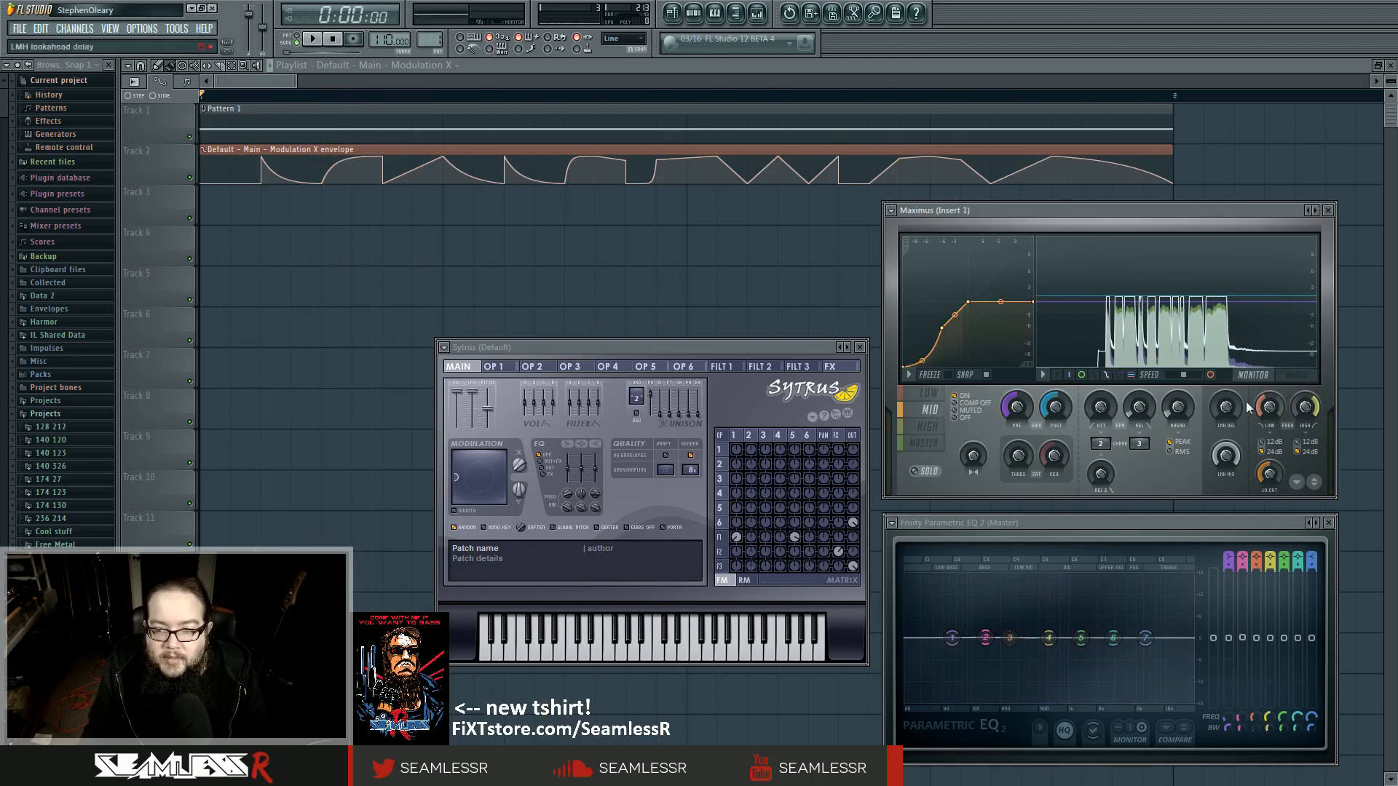
{"action": "left_click", "coordinate": [1296, 375]}
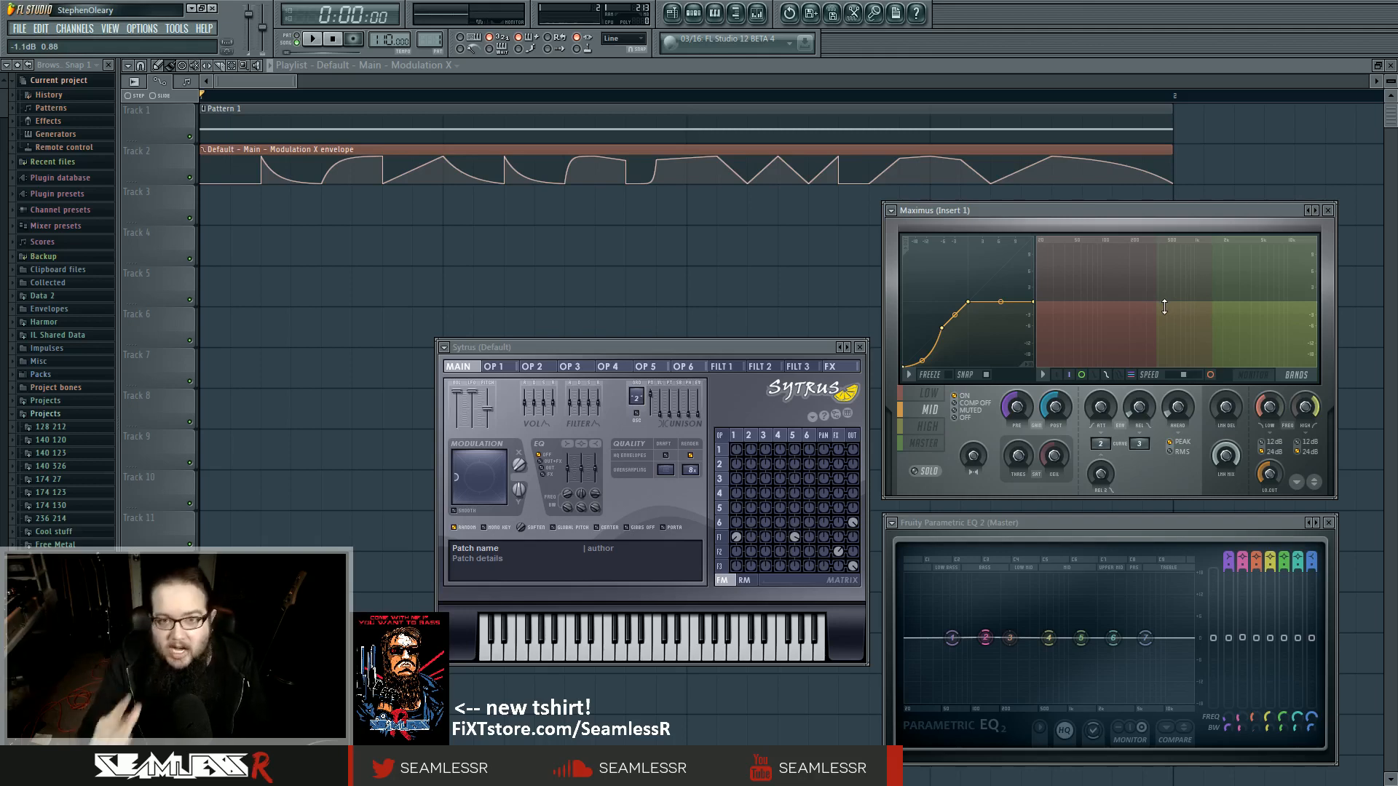
{"action": "key", "text": "space"}
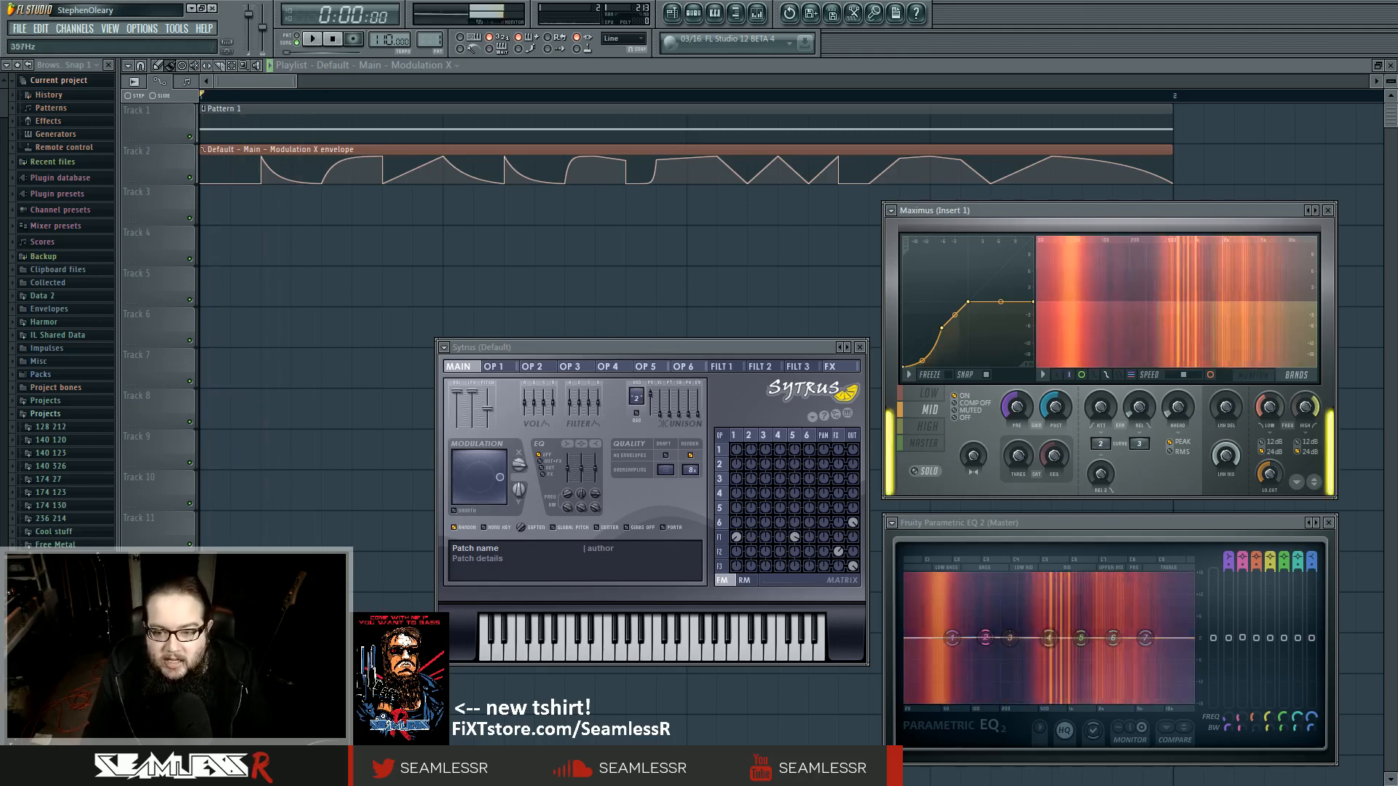
{"action": "key", "text": "space"}
{"action": "key", "text": "space"}
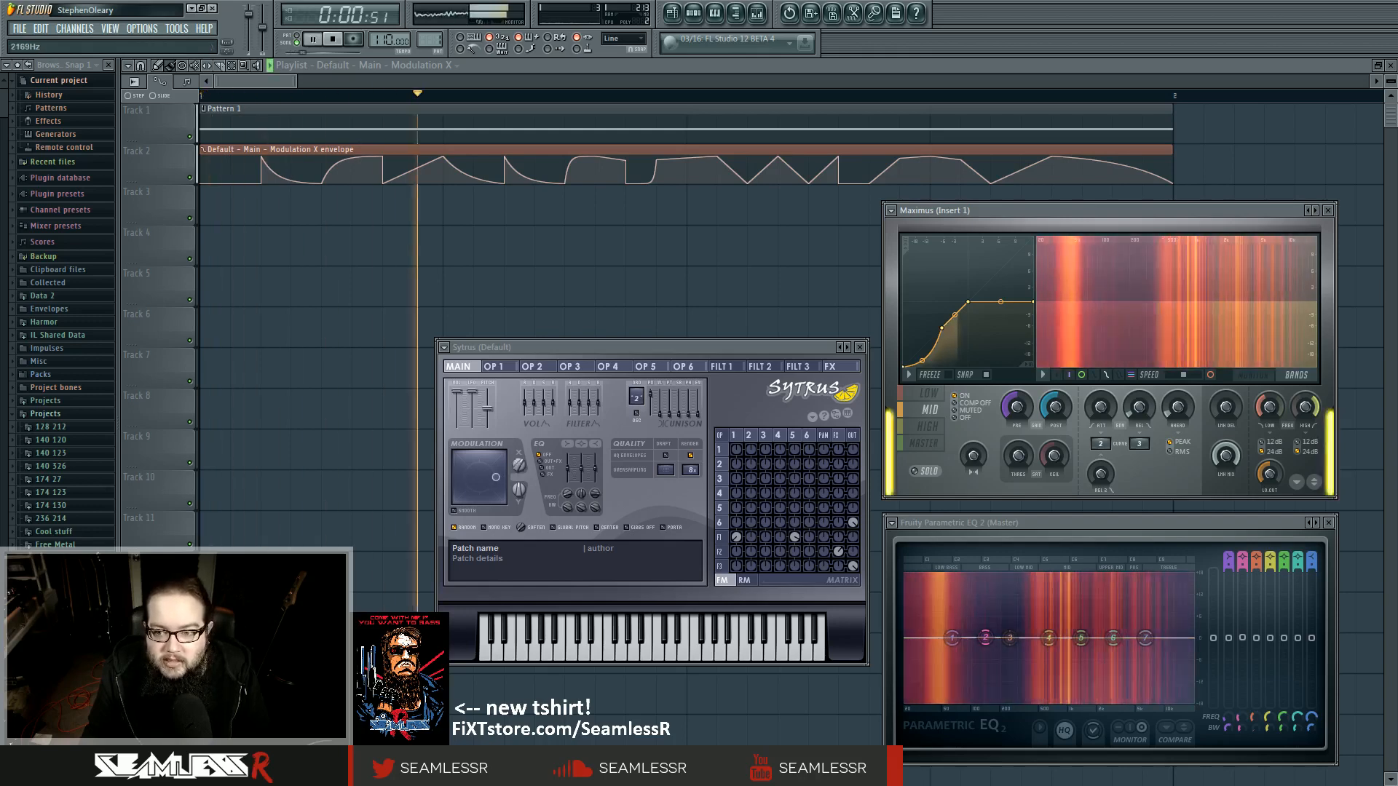
{"action": "key", "text": "space"}
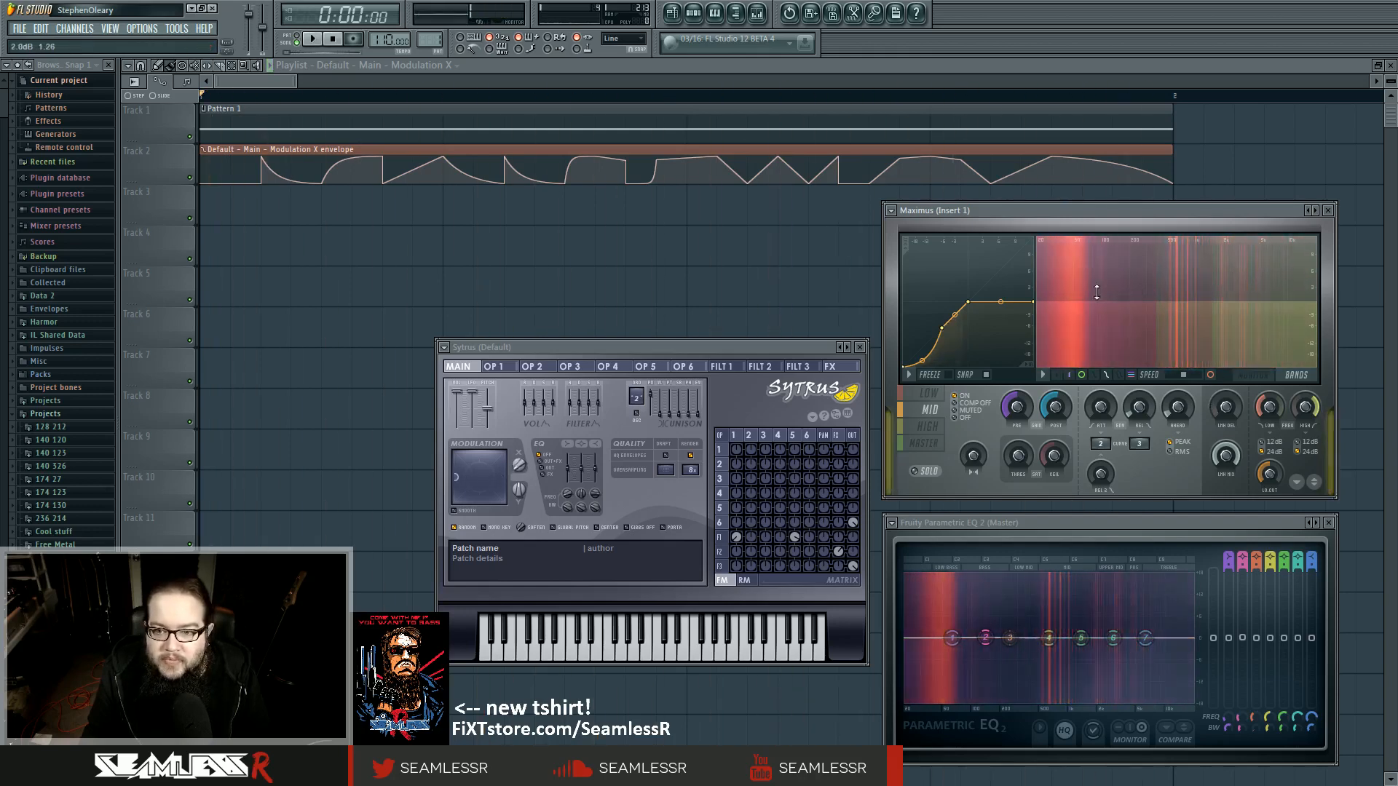
Step: Return Maximus to the level monitor and play the patch to examine the mid band's compression
{"action": "left_click", "coordinate": [1253, 374]}
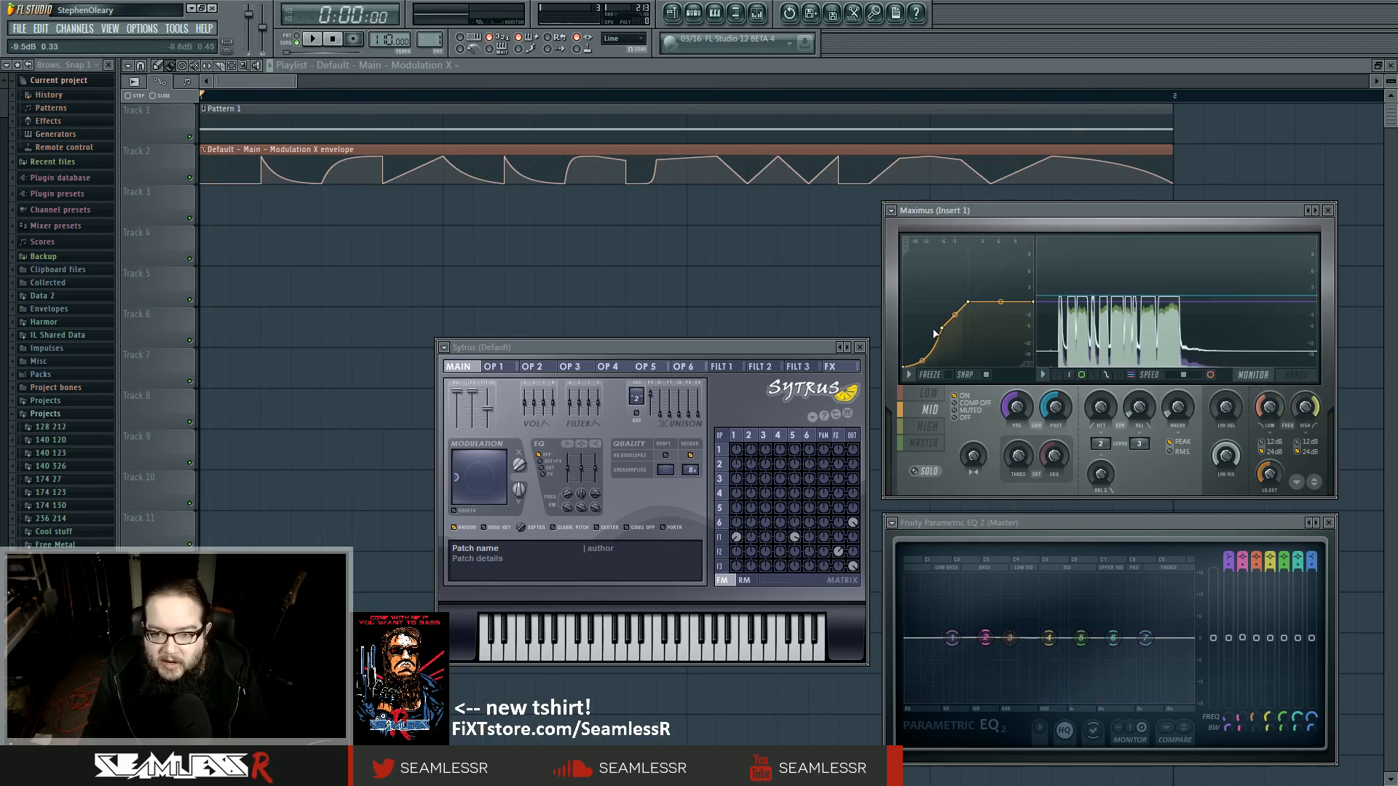
{"action": "key", "text": "space"}
{"action": "key", "text": "space"}
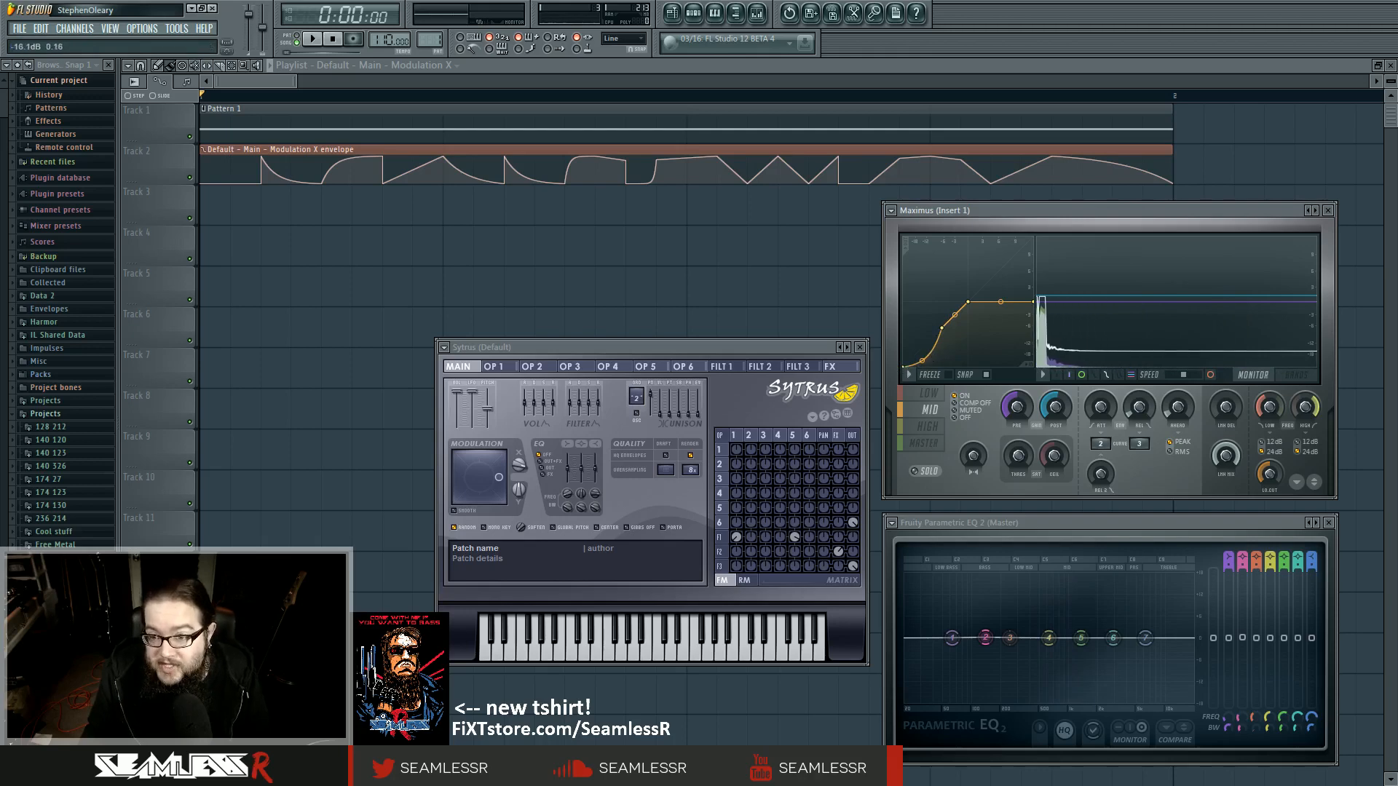
{"action": "key", "text": "space"}
{"action": "key", "text": "space"}
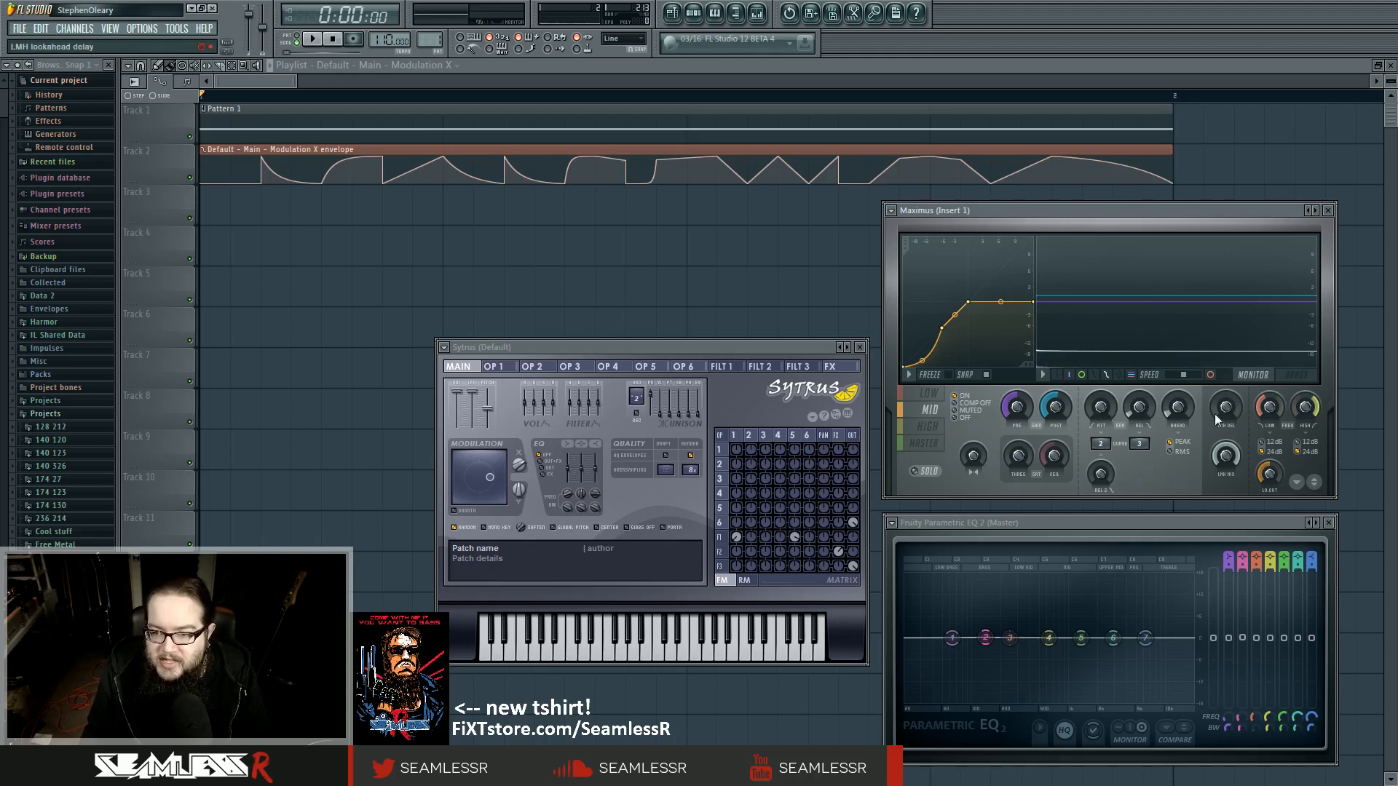
Step: Compare Maximus's master settings with the mid band's, and play the patch while examining the mid band's release time
{"action": "left_click", "coordinate": [923, 443]}
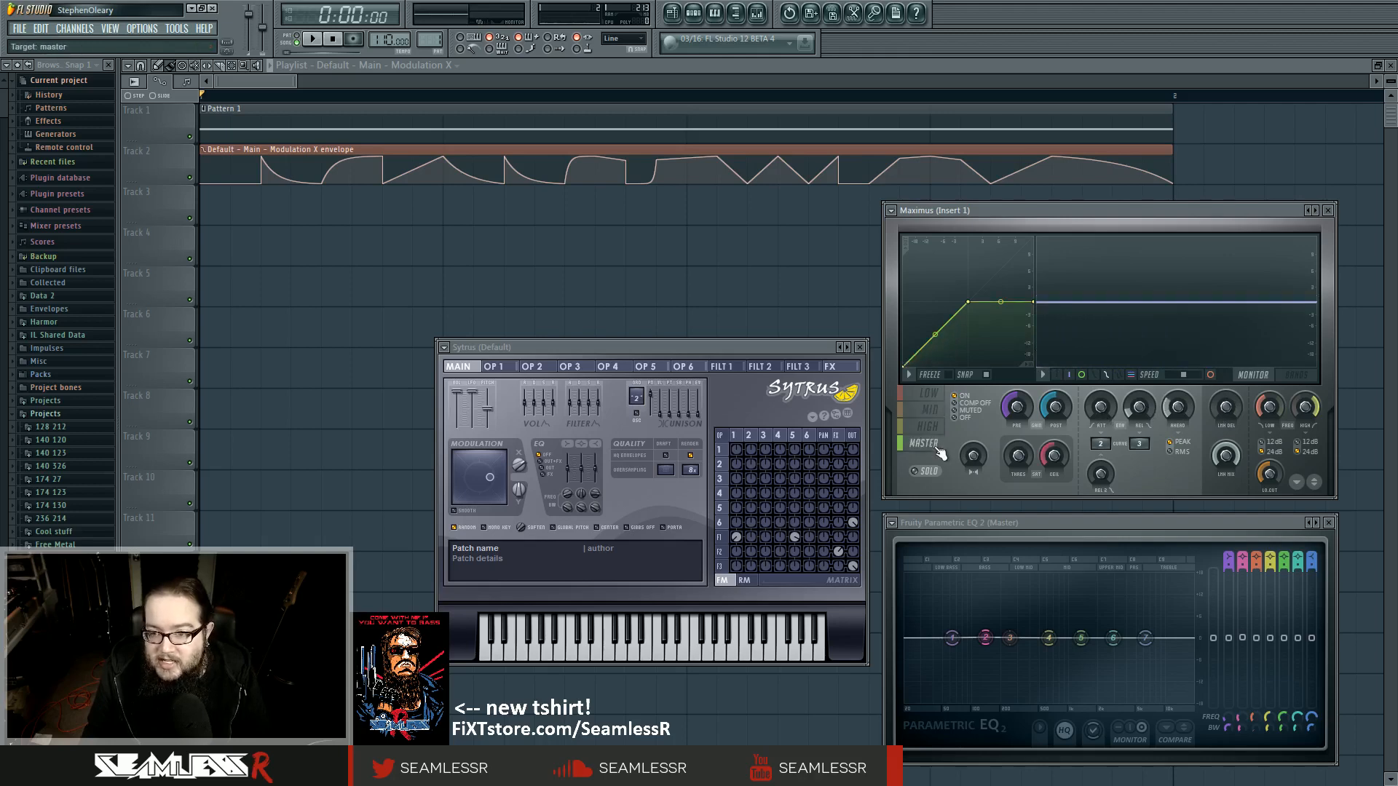
{"action": "left_click", "coordinate": [936, 410]}
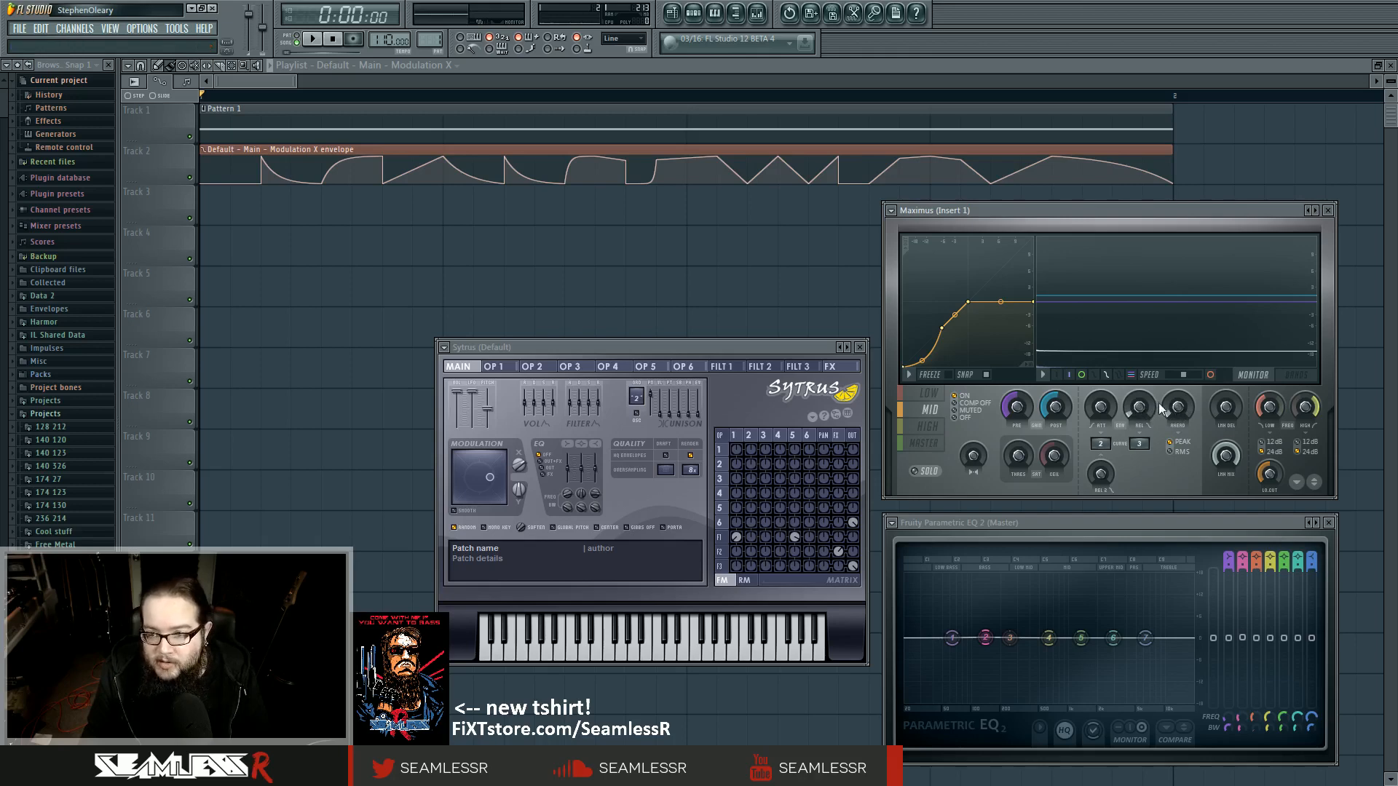
{"action": "key", "text": "space"}
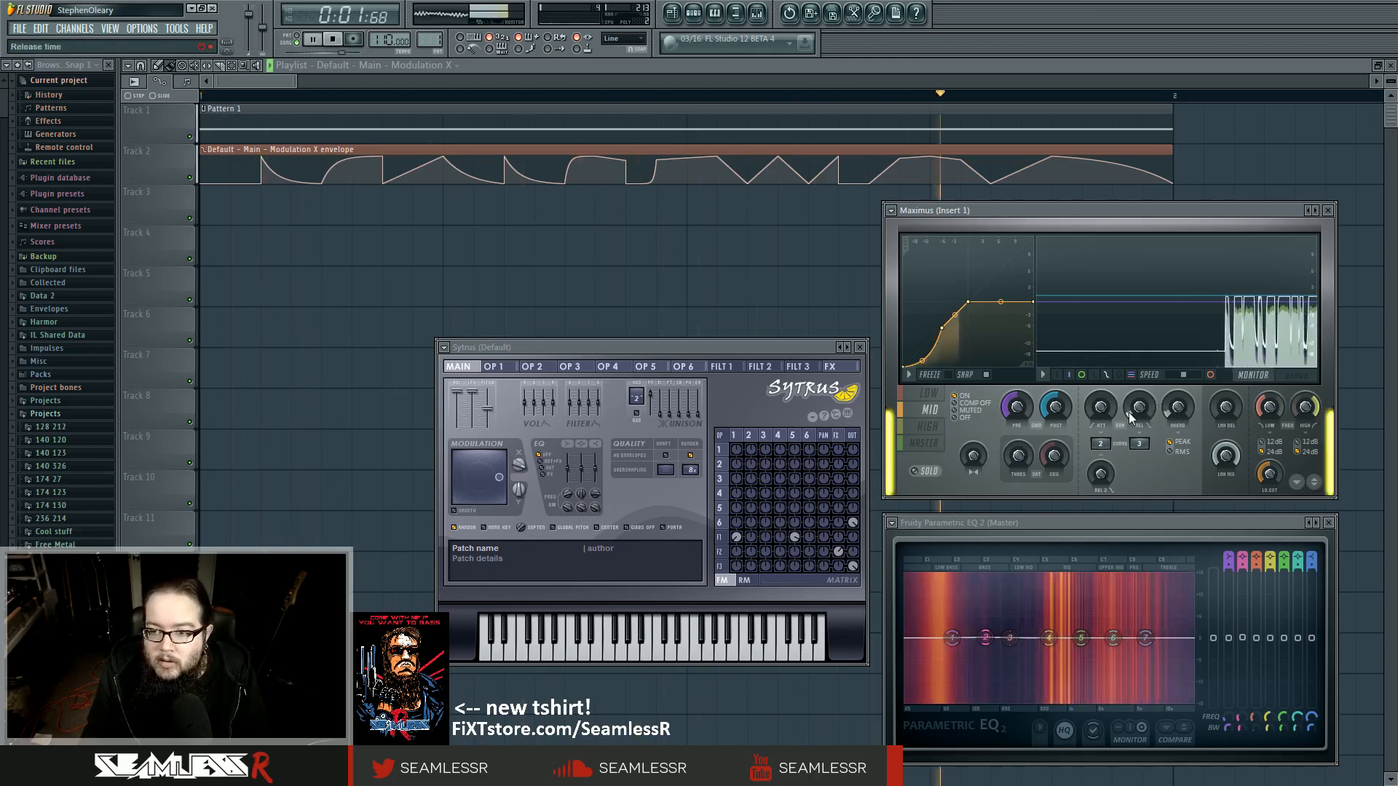
{"action": "key", "text": "space"}
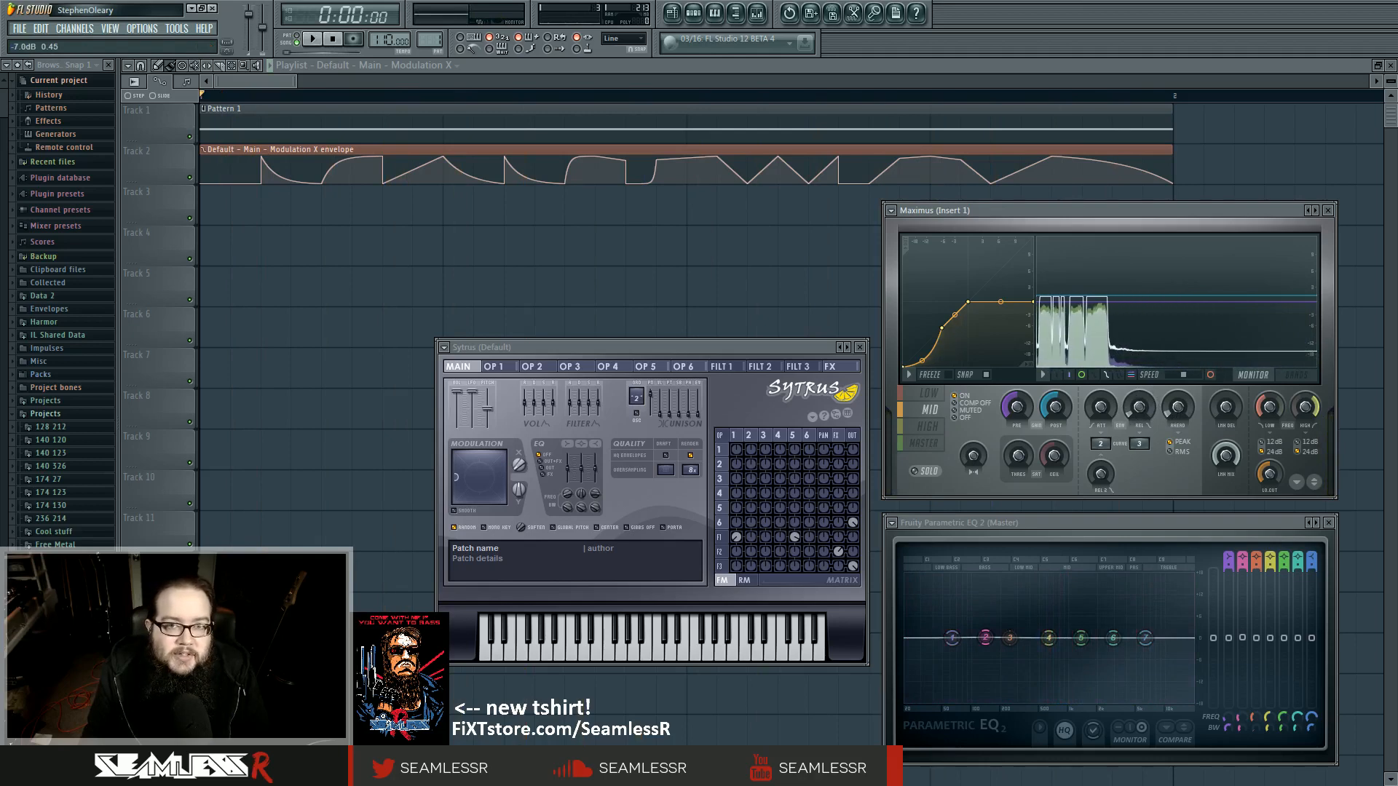
Step: Show Maximus's high band and play the patch to examine its steep compression curve and release time
{"action": "left_click", "coordinate": [934, 429]}
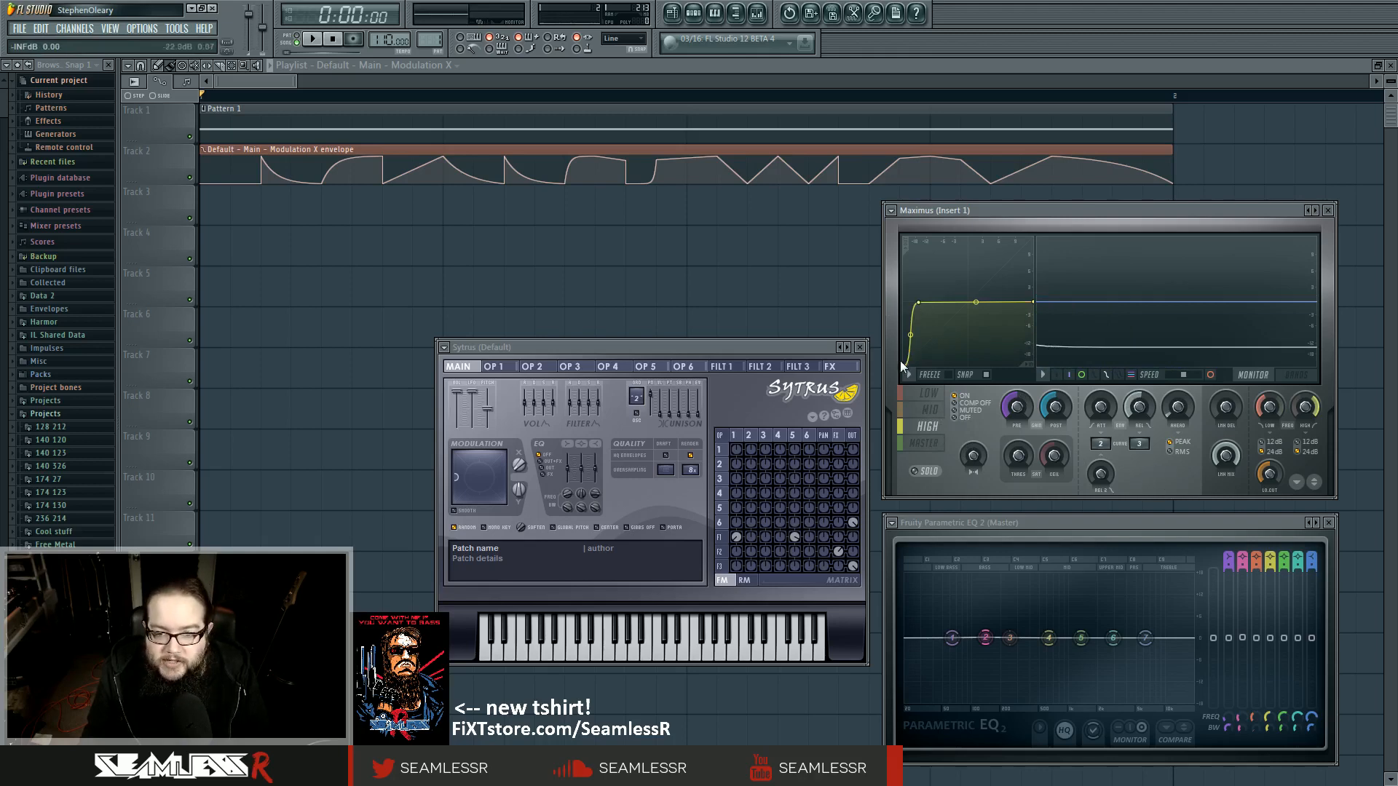
{"action": "key", "text": "space"}
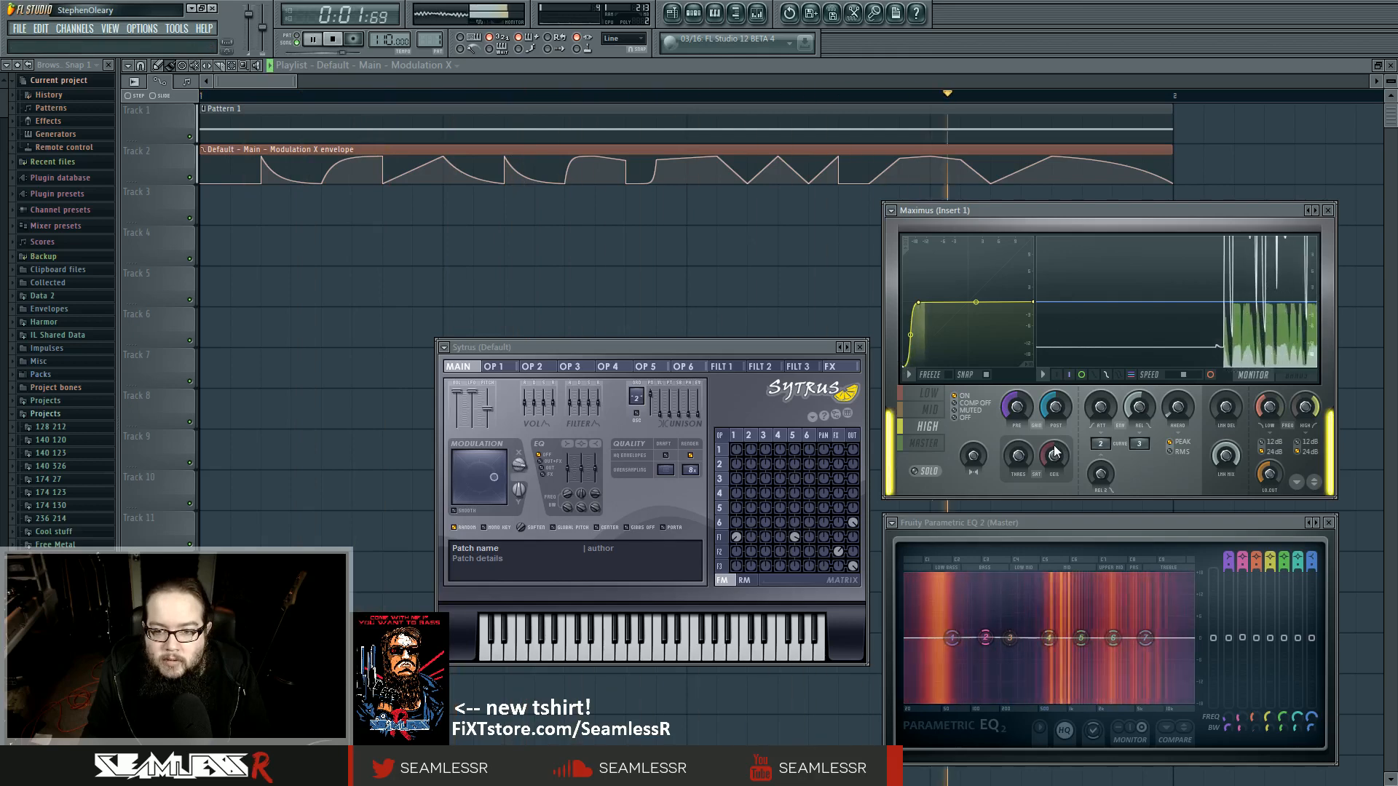
{"action": "key", "text": "space"}
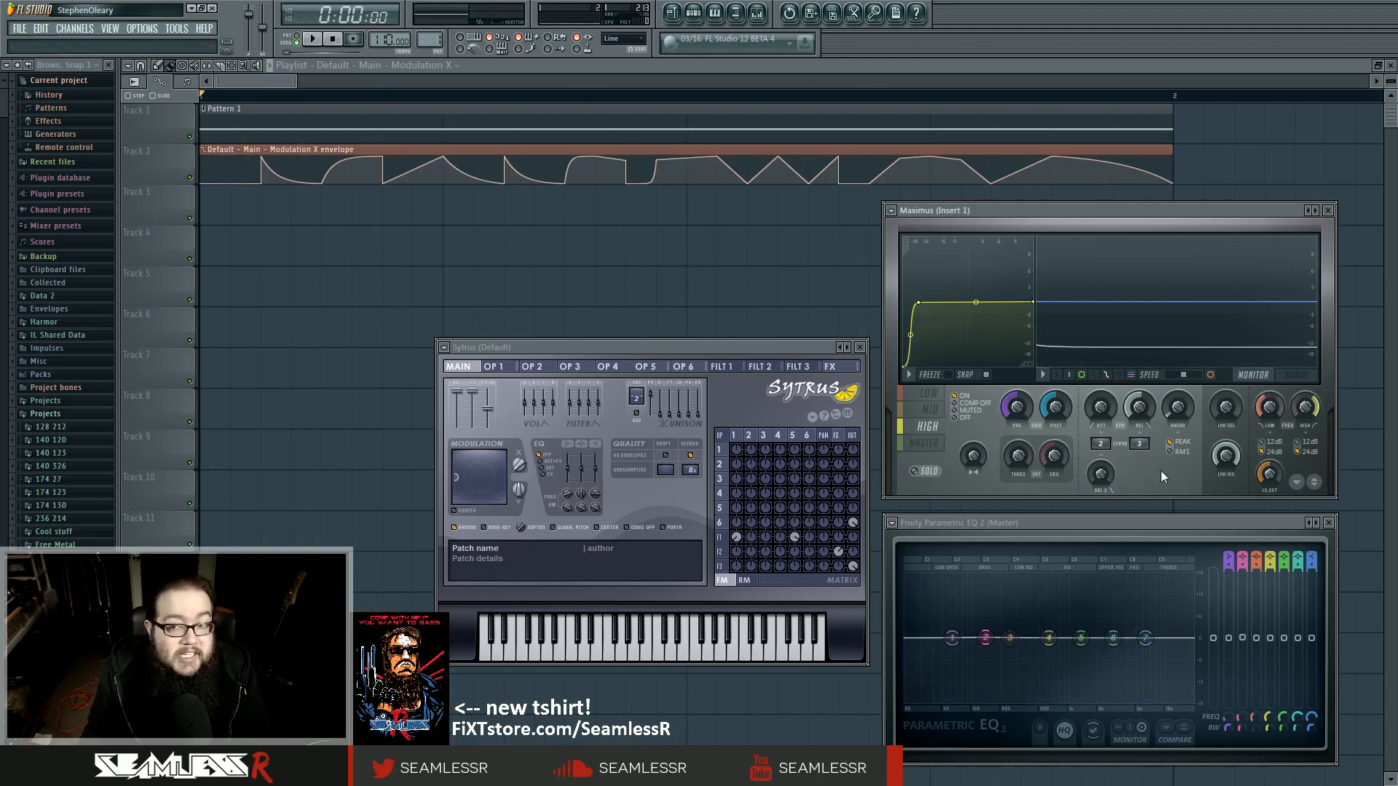
{"action": "key", "text": "space"}
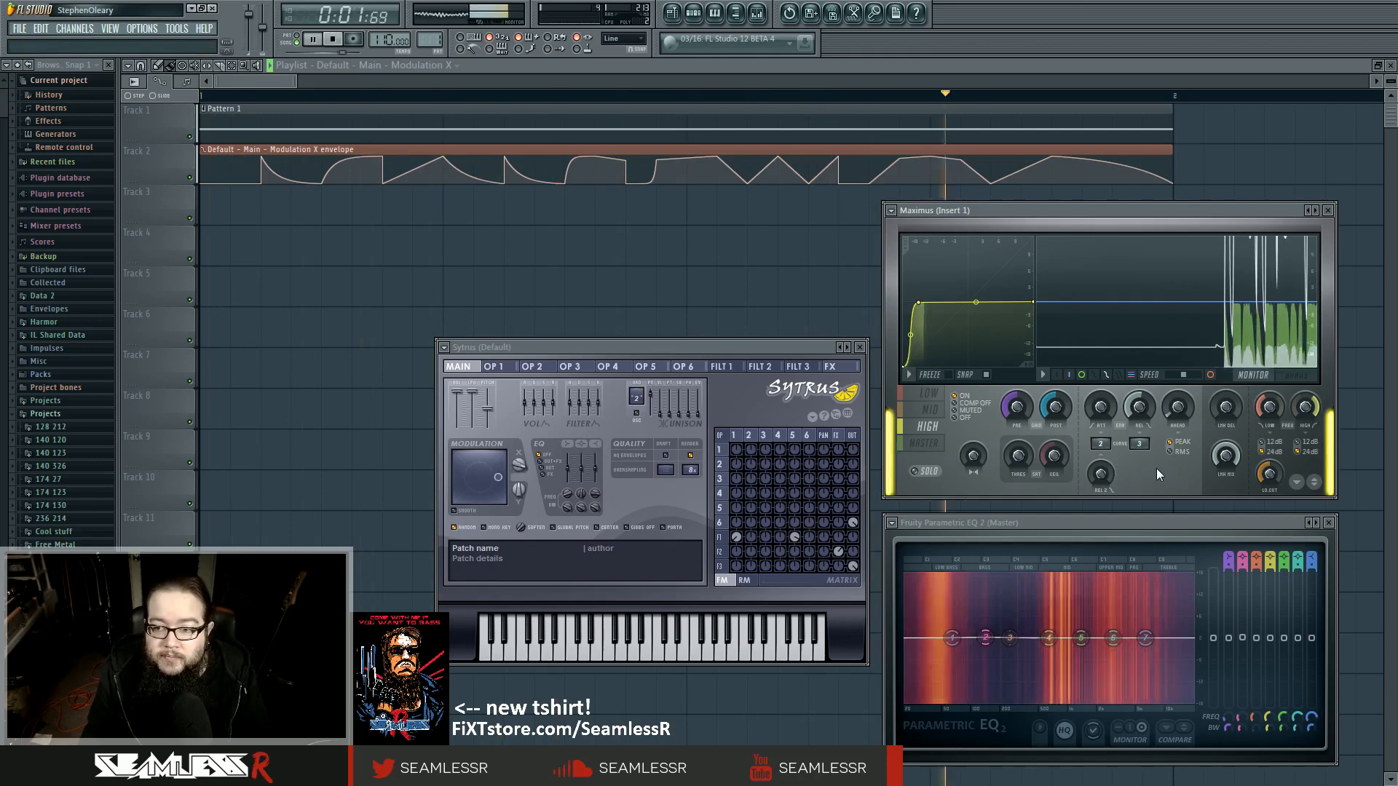
{"action": "key", "text": "space"}
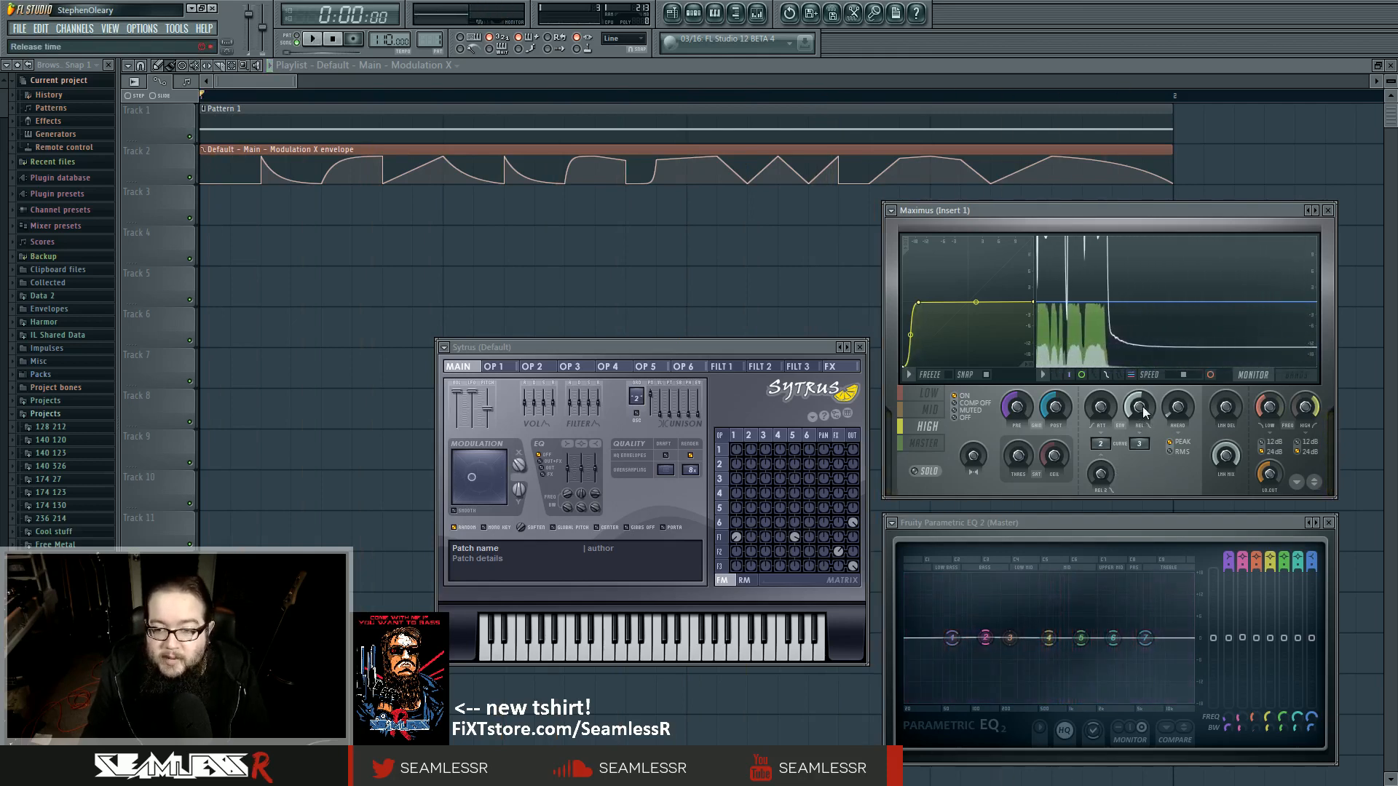
Step: Show Maximus's master band and play the patch several times to examine the overall output levels
{"action": "left_click", "coordinate": [924, 443]}
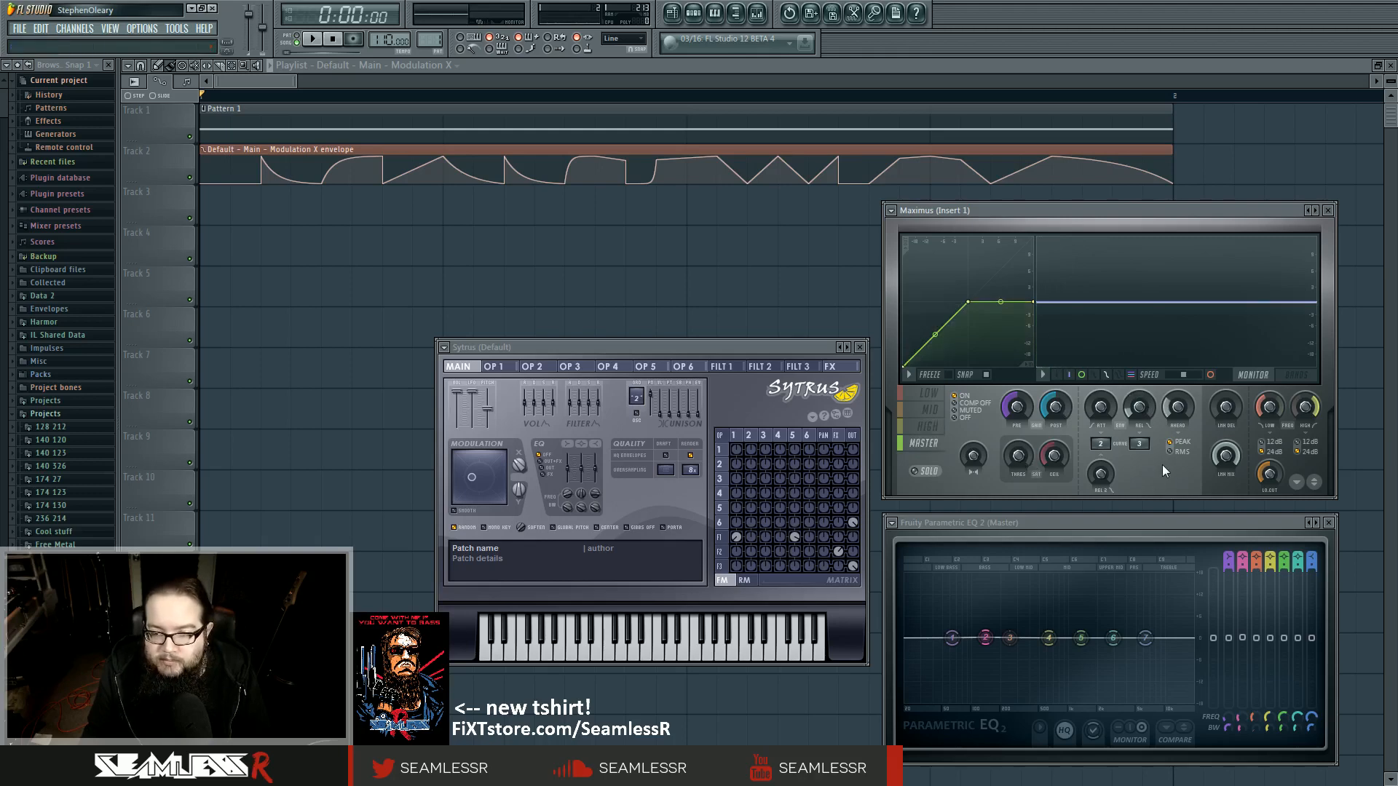
{"action": "key", "text": "space"}
{"action": "key", "text": "space"}
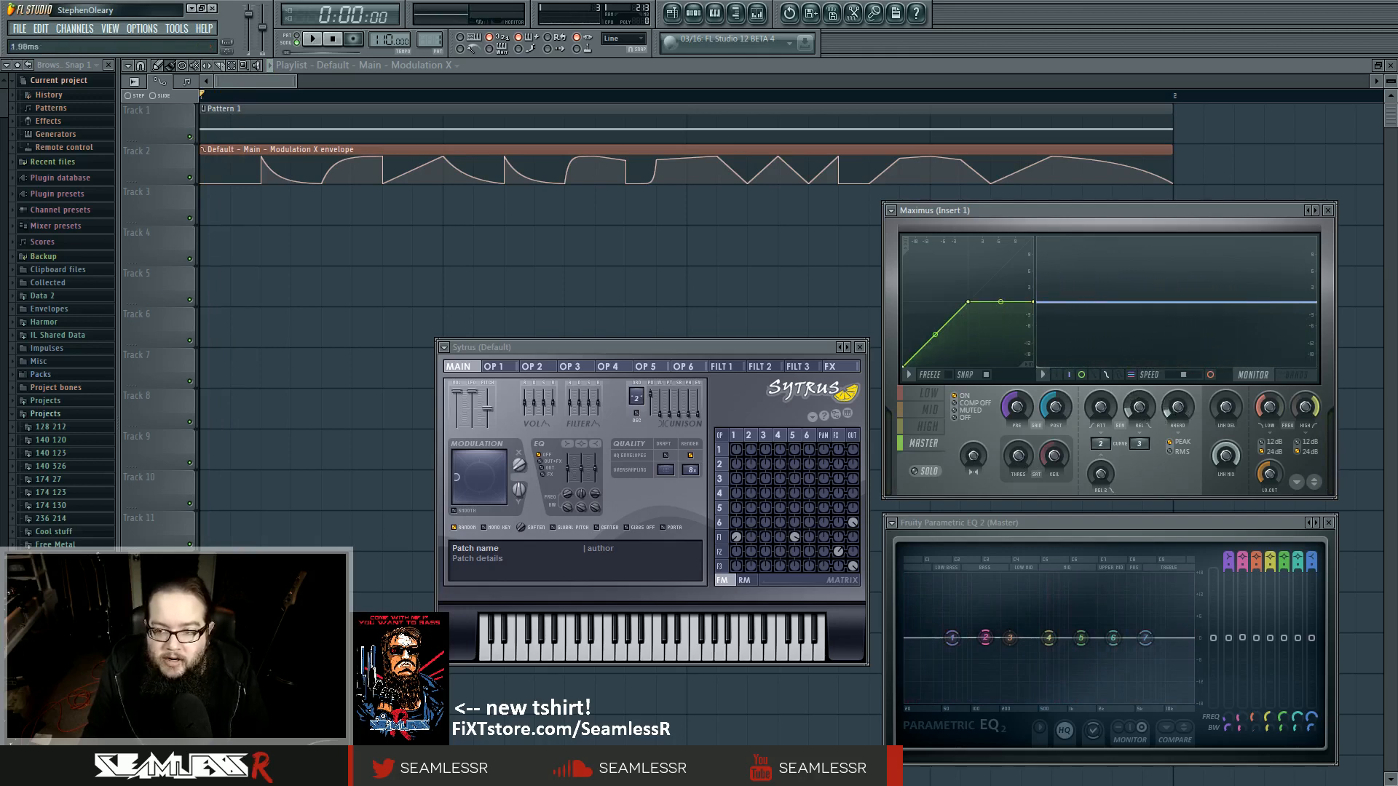
{"action": "key", "text": "space"}
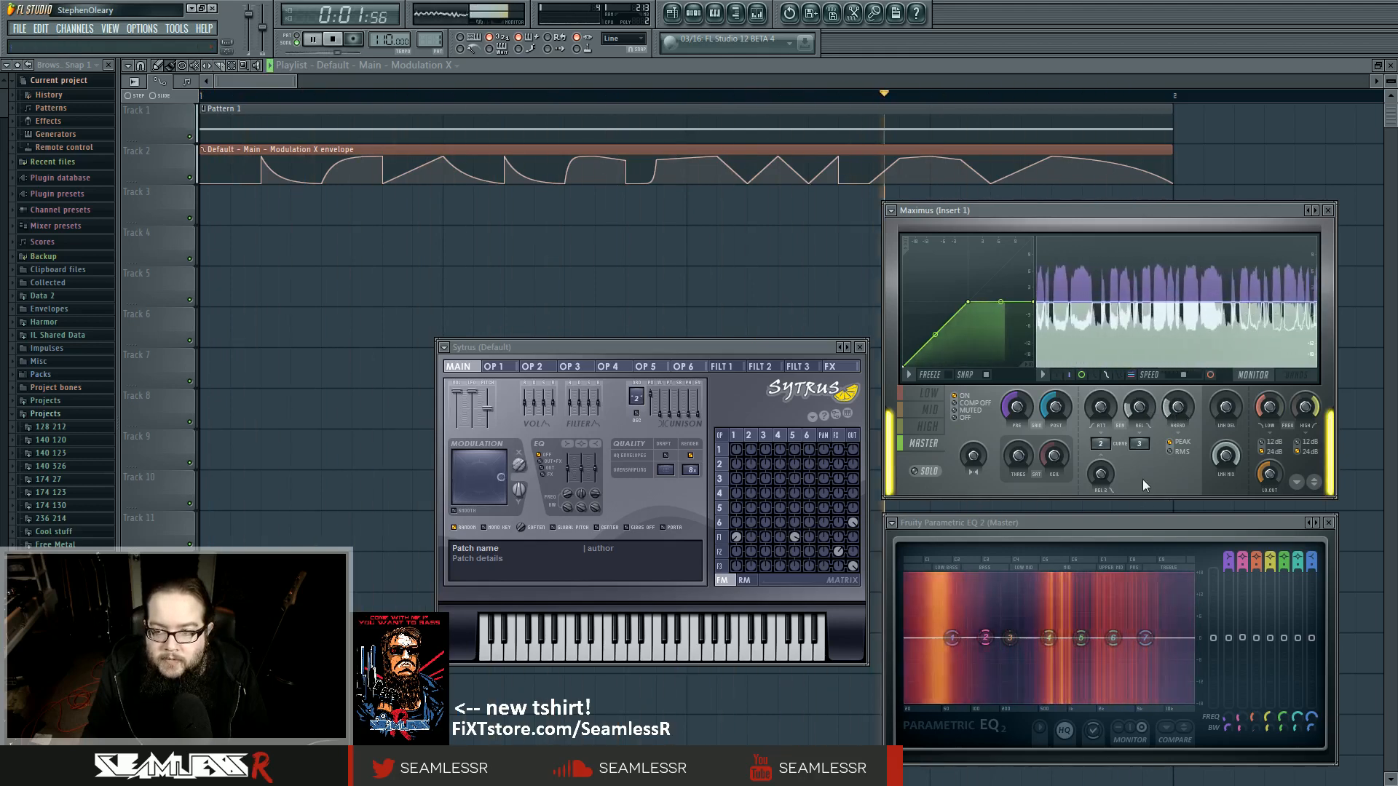
{"action": "key", "text": "space"}
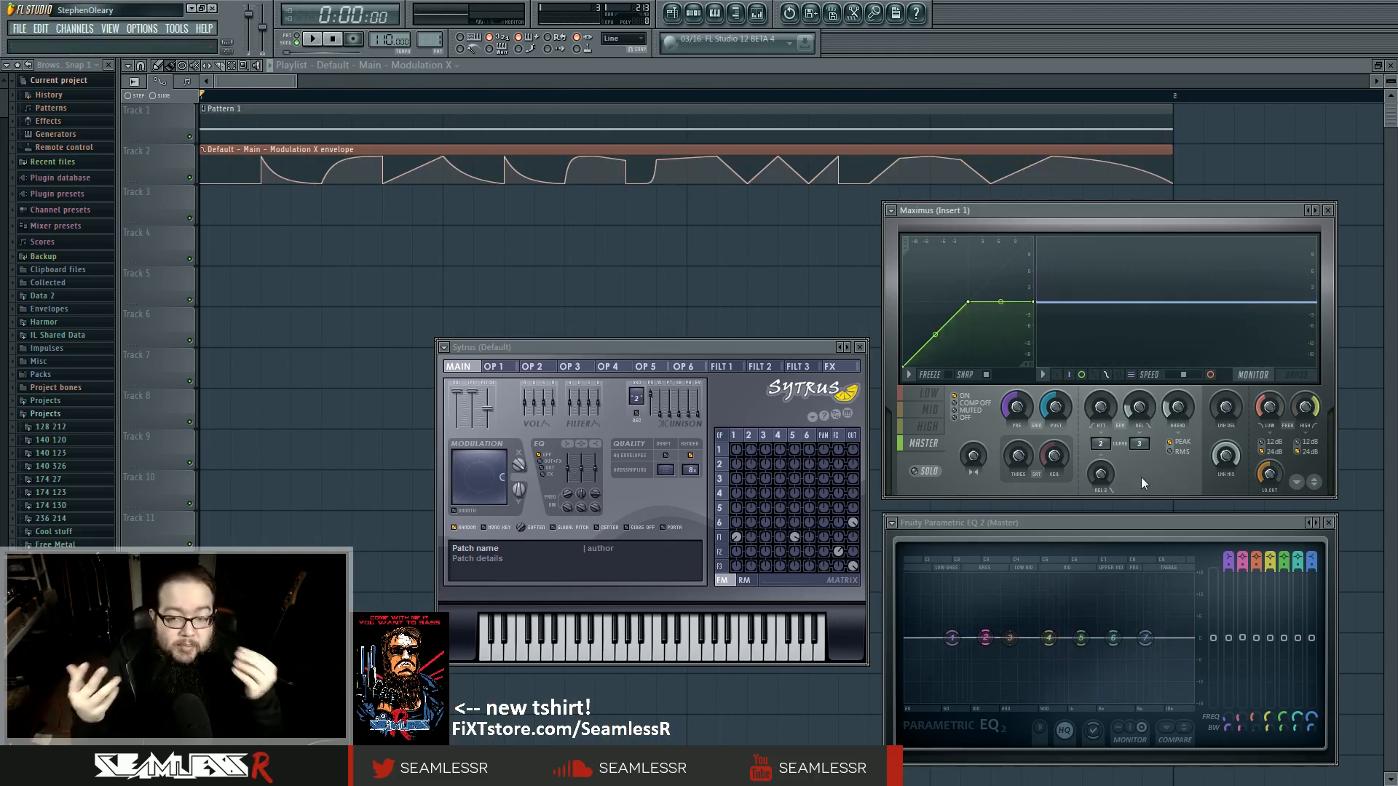
{"action": "key", "text": "space"}
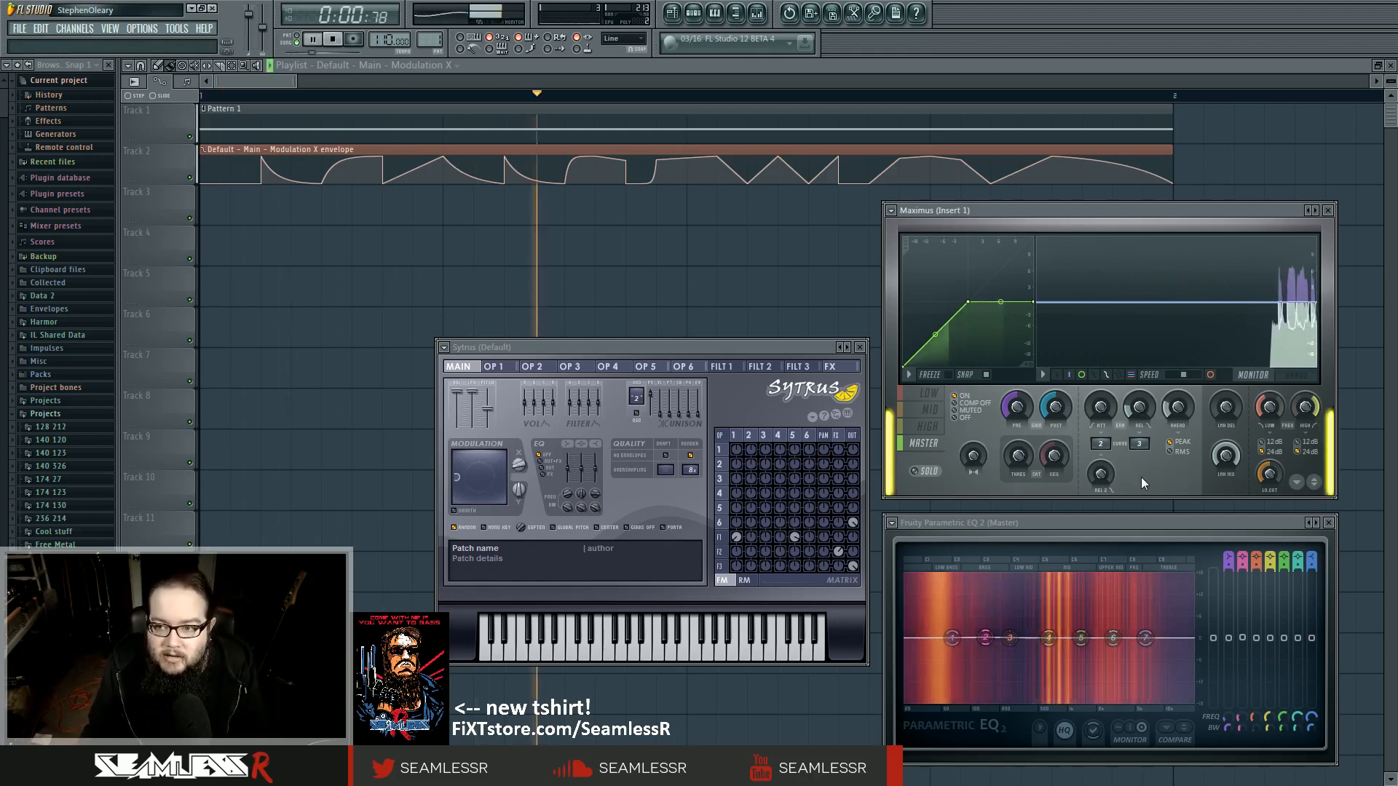
{"action": "key", "text": "space"}
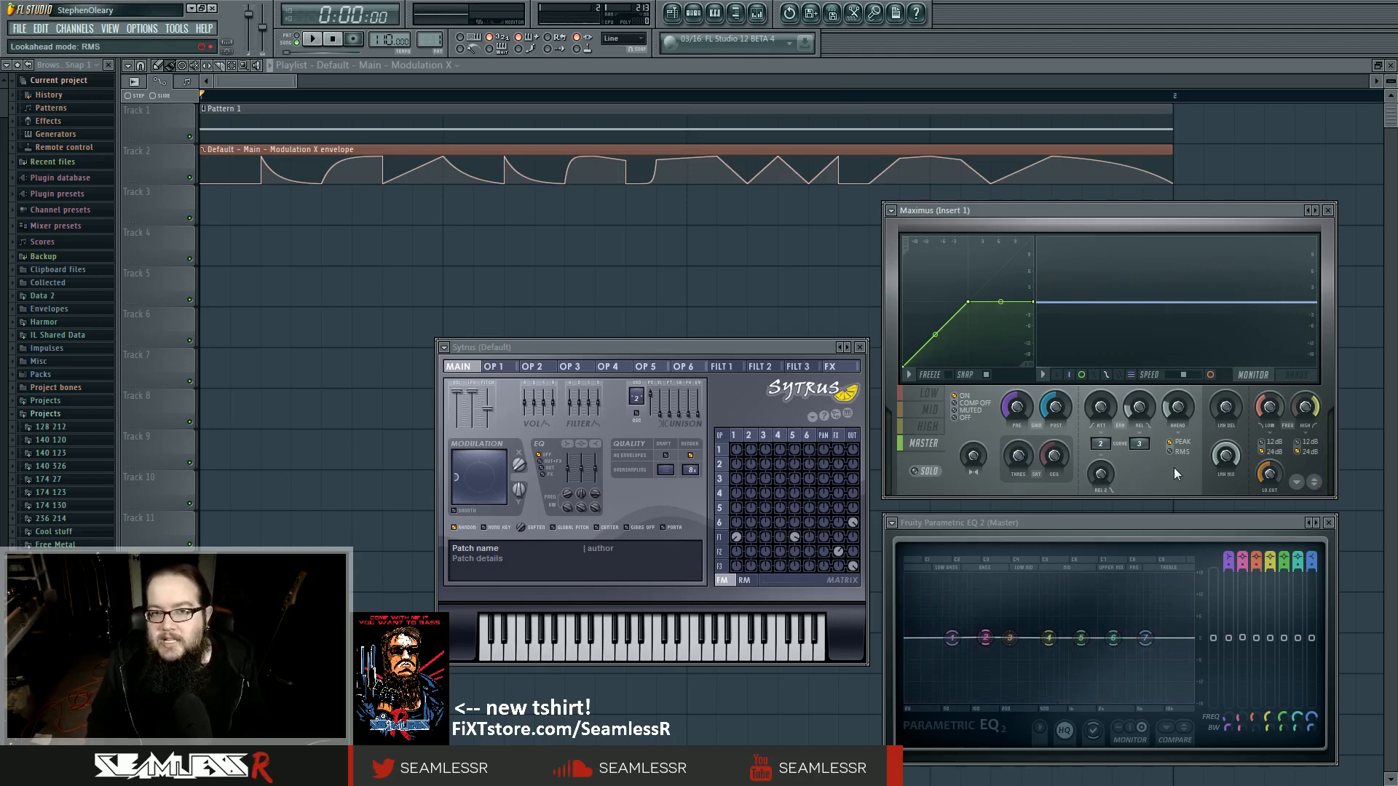
Step: Play the patch from the mixer with Maximus on Insert 1 bypassed, and compare it with Maximus switched back on
{"action": "left_click", "coordinate": [760, 14]}
{"action": "key", "text": "space"}
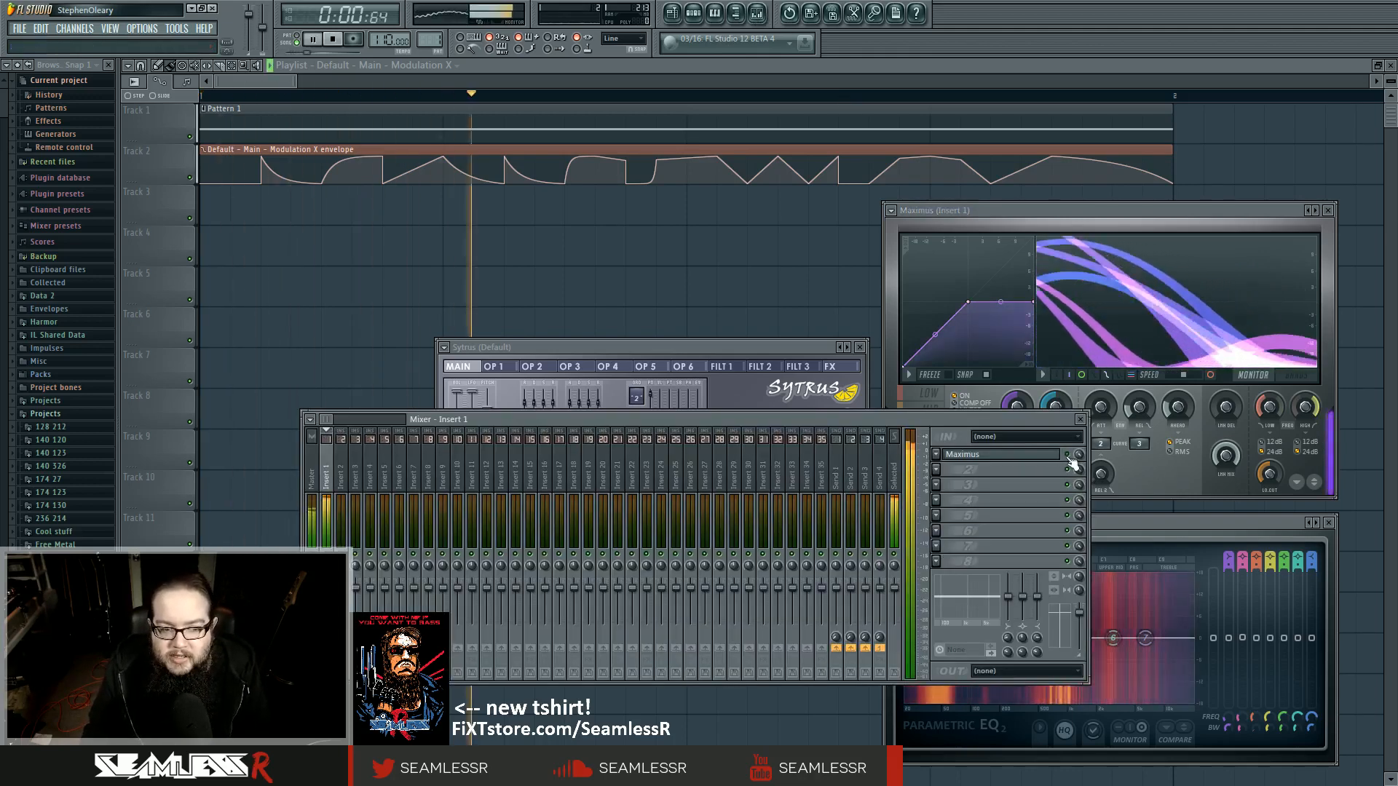
{"action": "key", "text": "space"}
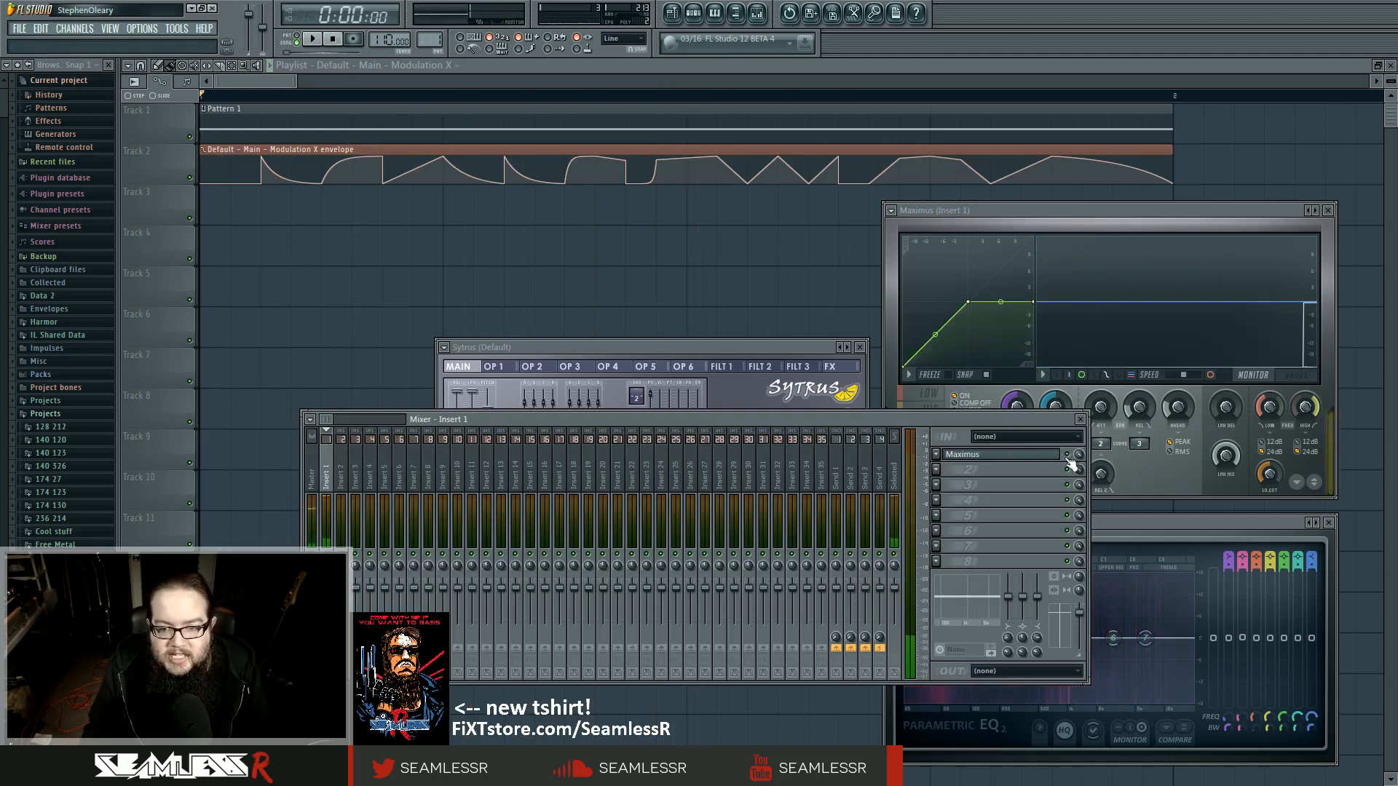
Step: Alternate between the mixer and Sytrus, leaving the Sytrus window in front
{"action": "left_click", "coordinate": [791, 347]}
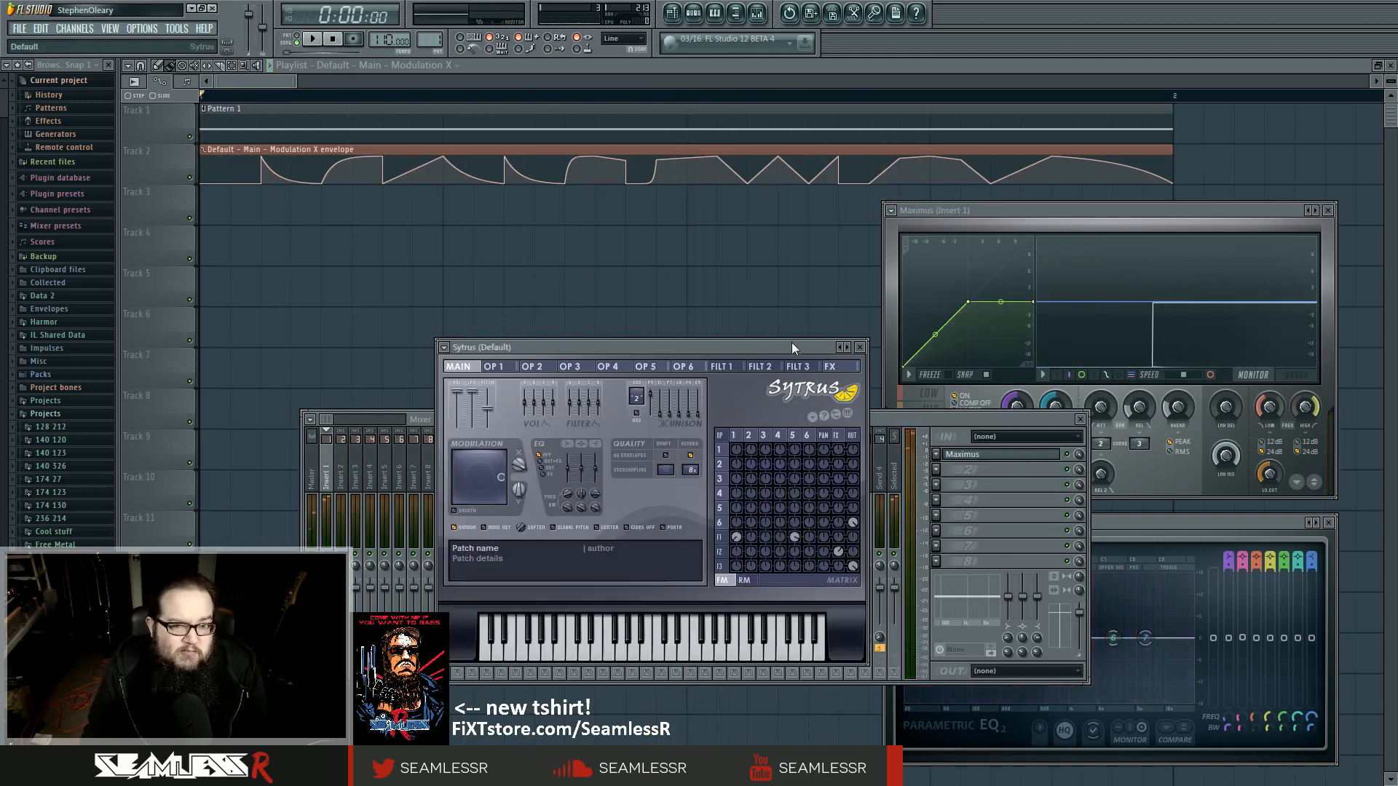
{"action": "left_click", "coordinate": [968, 468]}
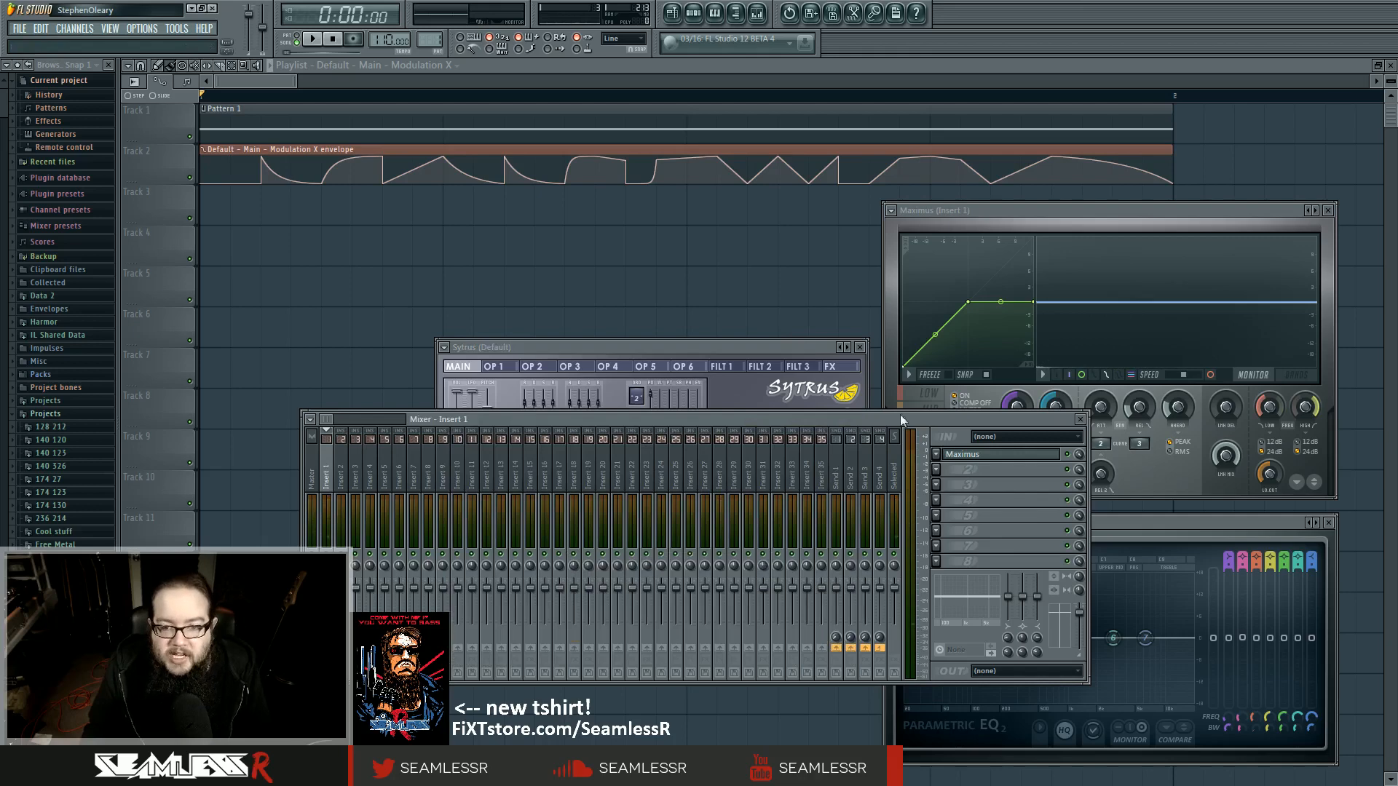
{"action": "left_click", "coordinate": [820, 348]}
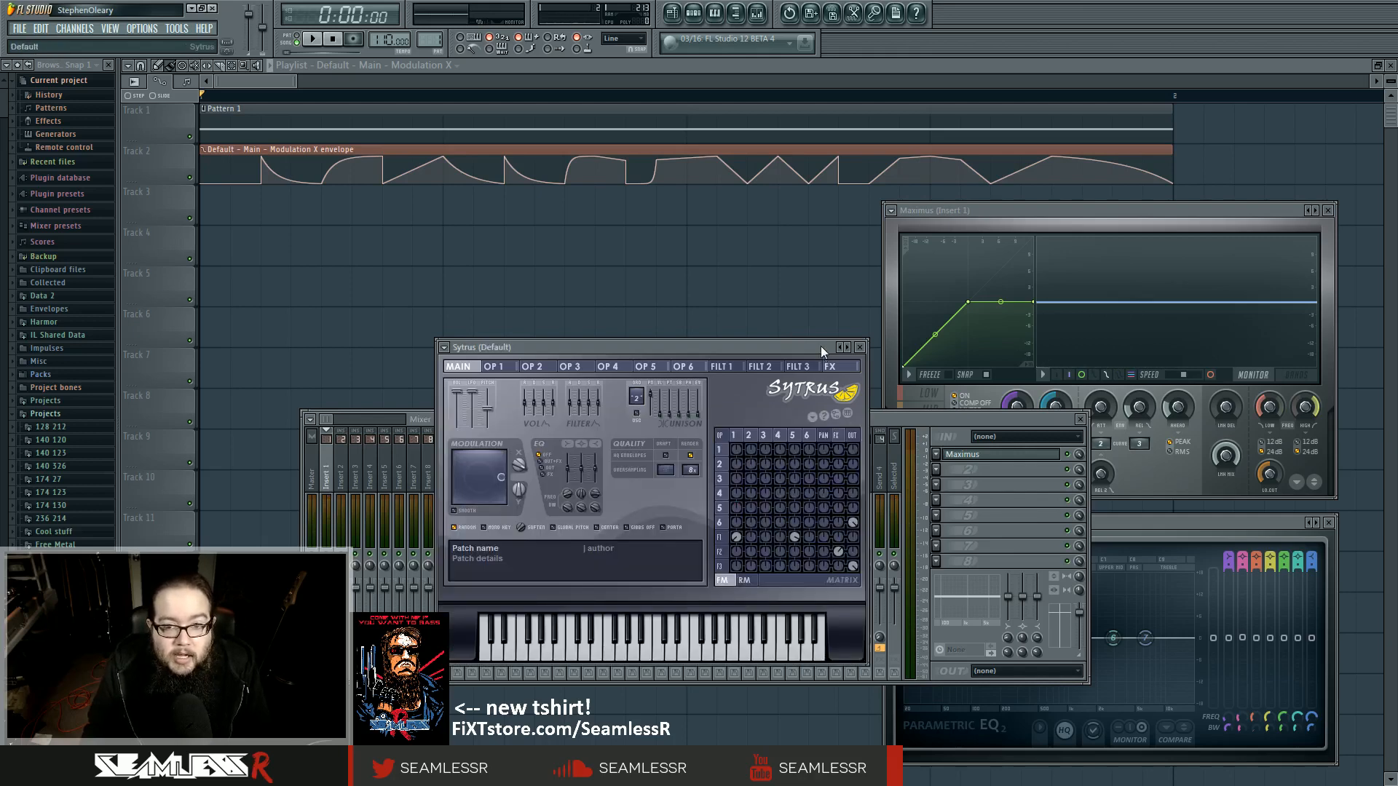